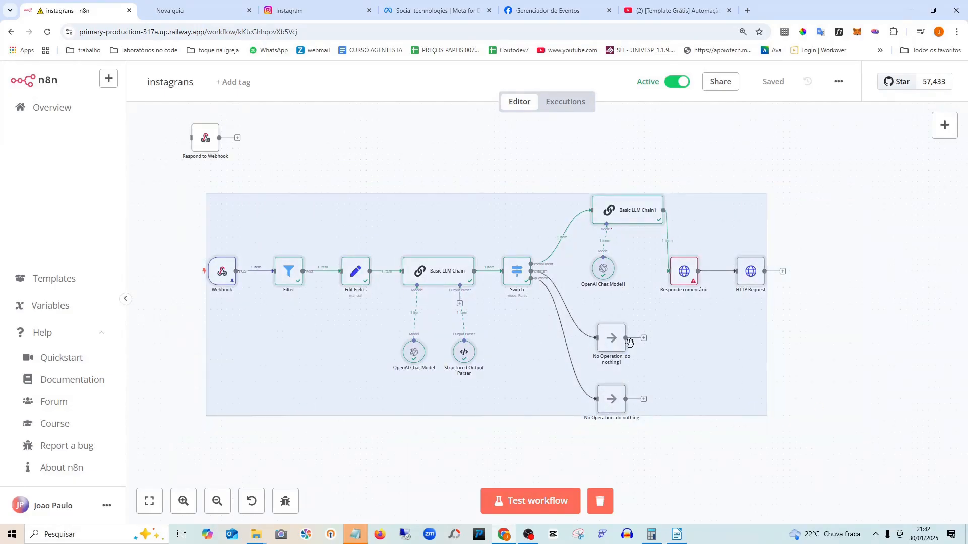
- Box-select all twelve n8n workflow nodes, then clear the selection
left_click(395, 161)
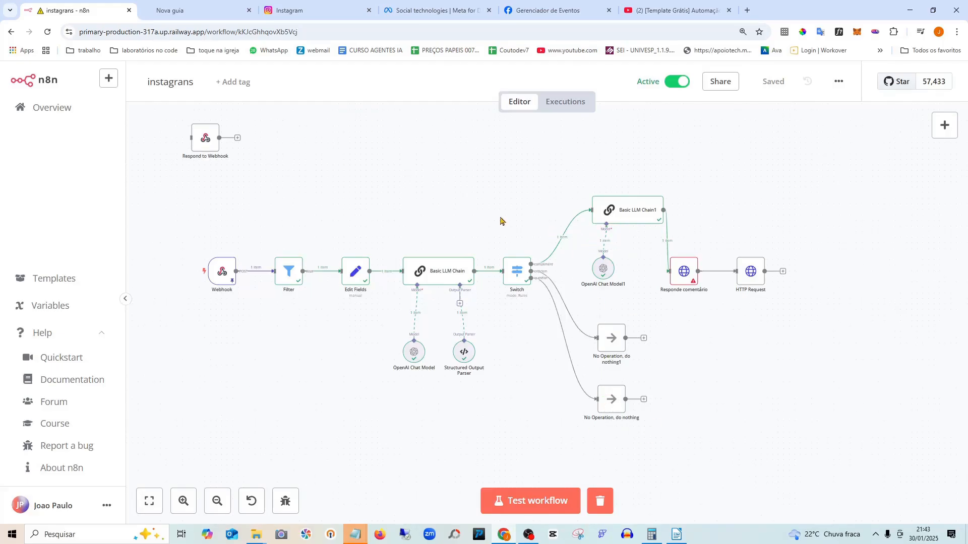
mouse_move(183, 207)
left_mouse_down()
mouse_move(514, 460)
mouse_move(812, 452)
left_mouse_up()
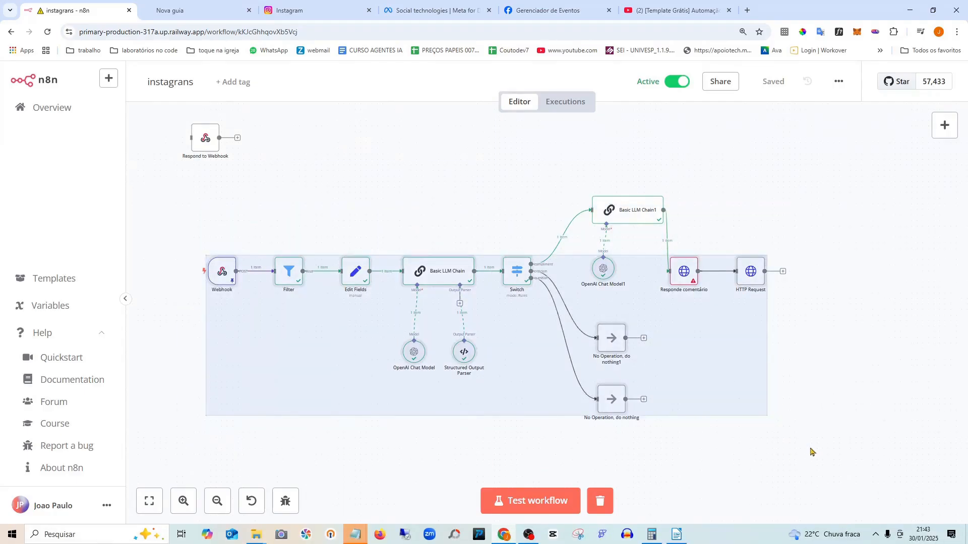
left_click(813, 354)
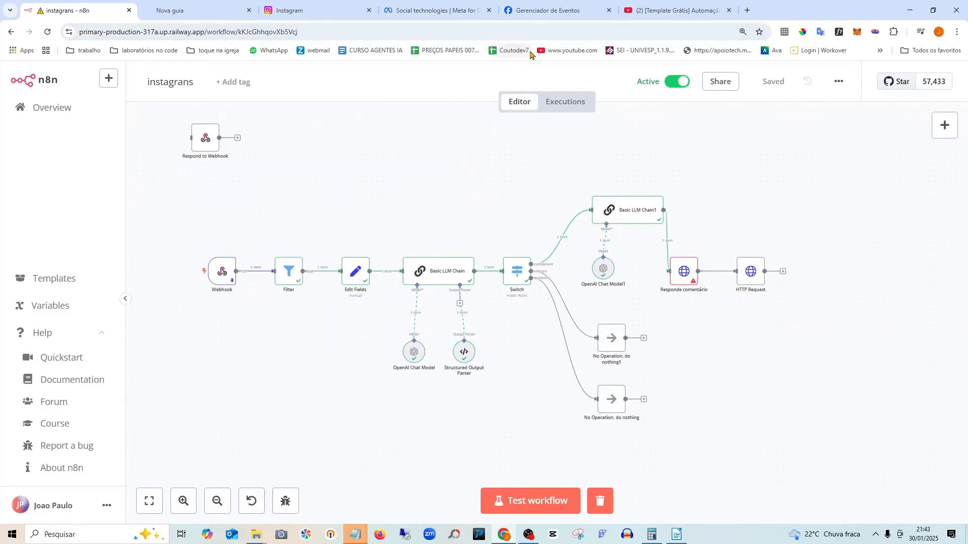
- In Meta for Developers My Apps, start a new app named 'laboratory'
left_click(526, 18)
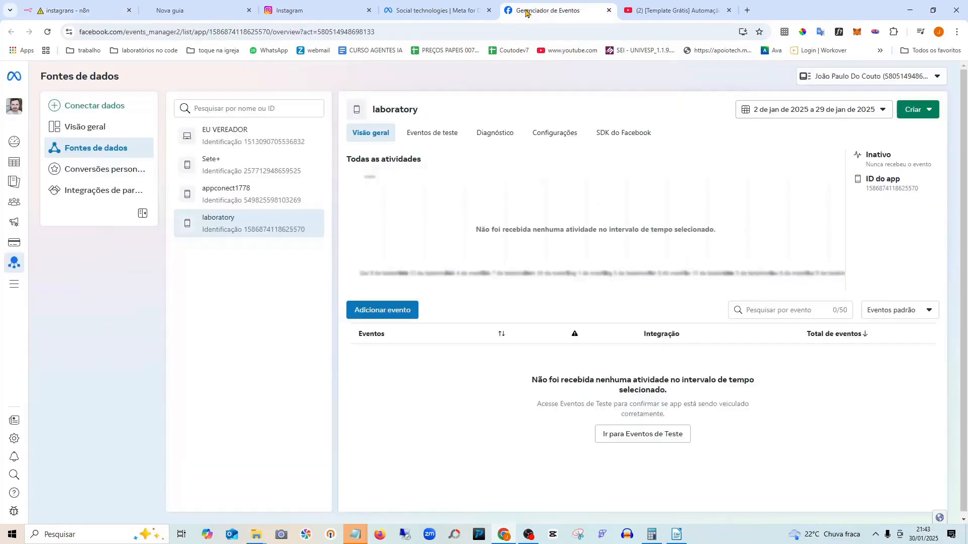
left_click(438, 9)
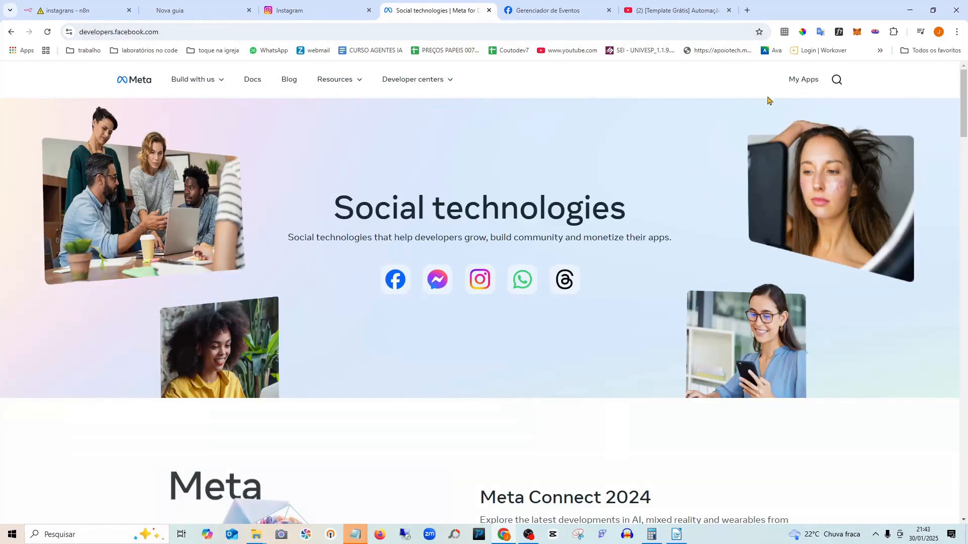
left_click(804, 81)
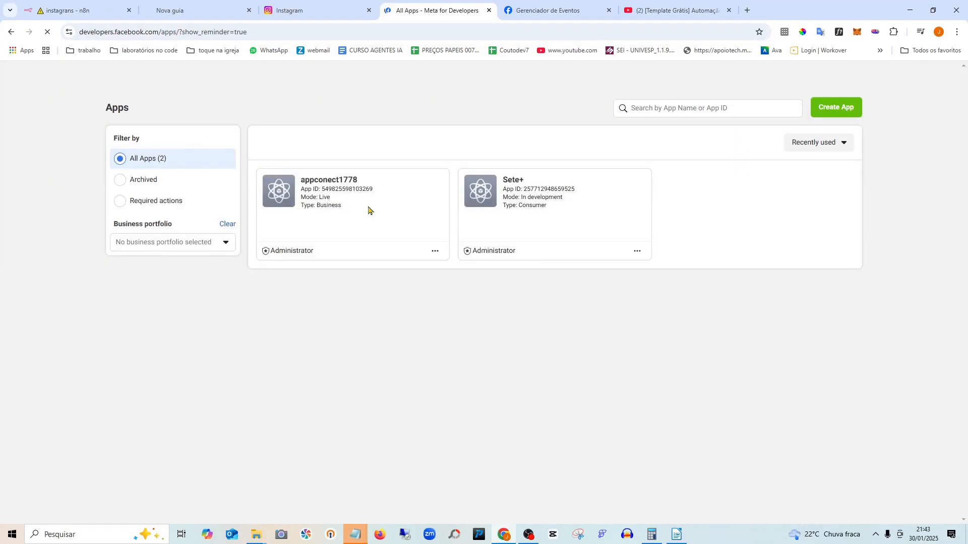
left_click(838, 112)
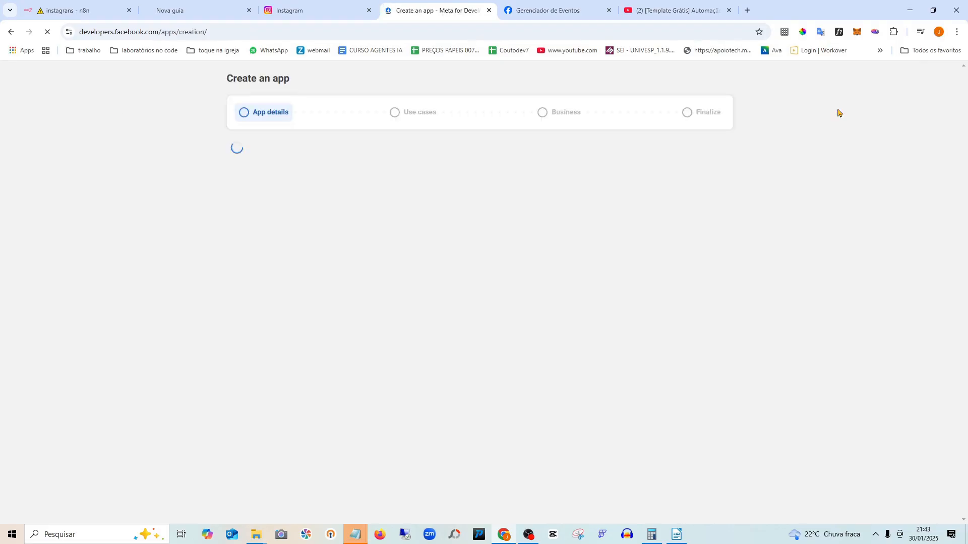
left_click(317, 197)
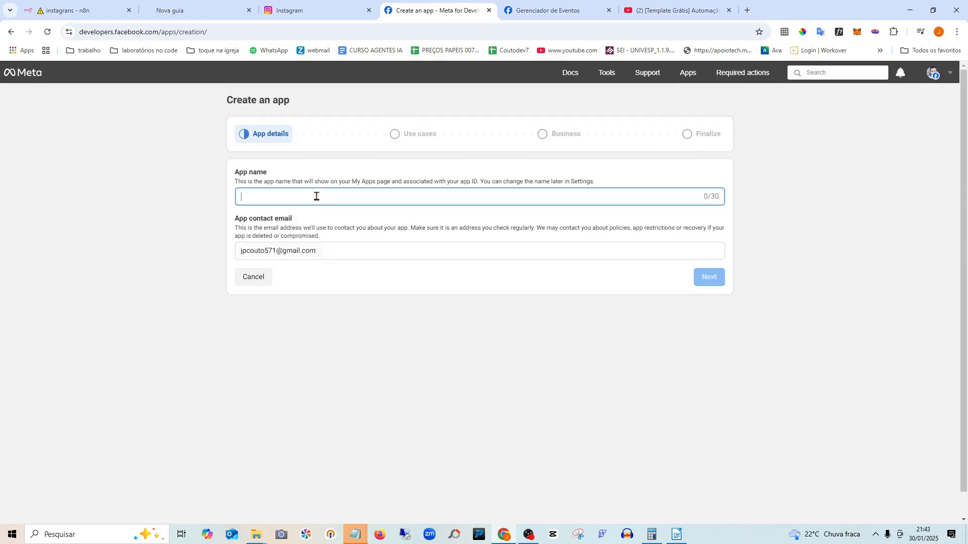
type("I")
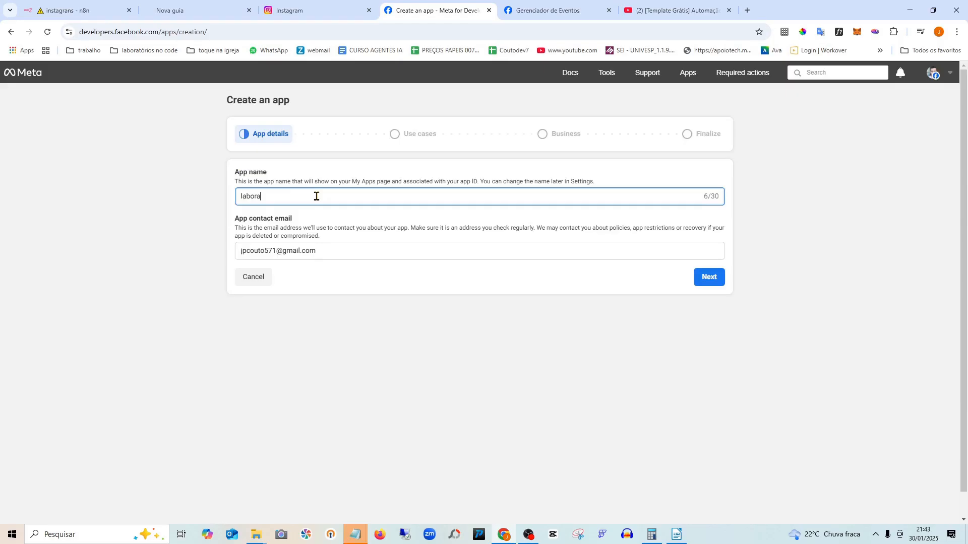
type("aboratory")
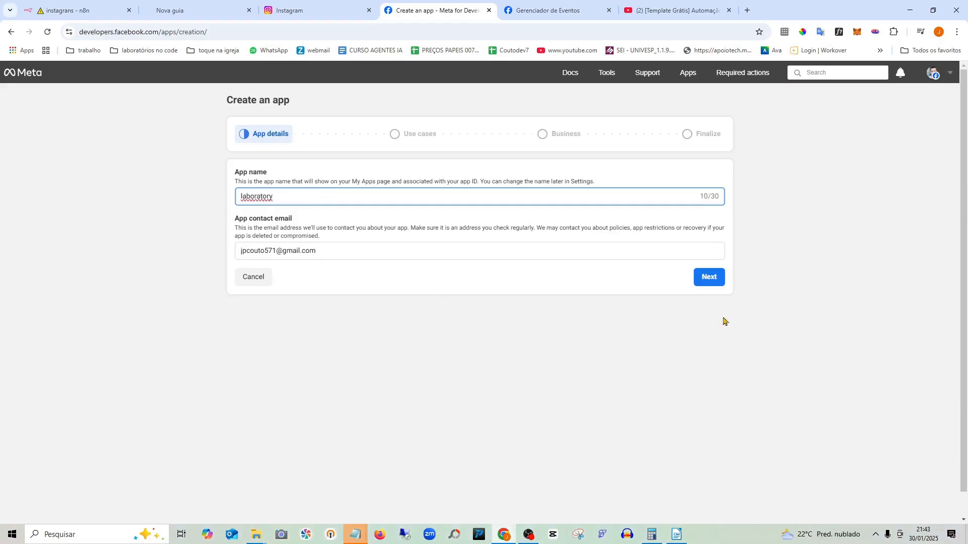
left_click(700, 284)
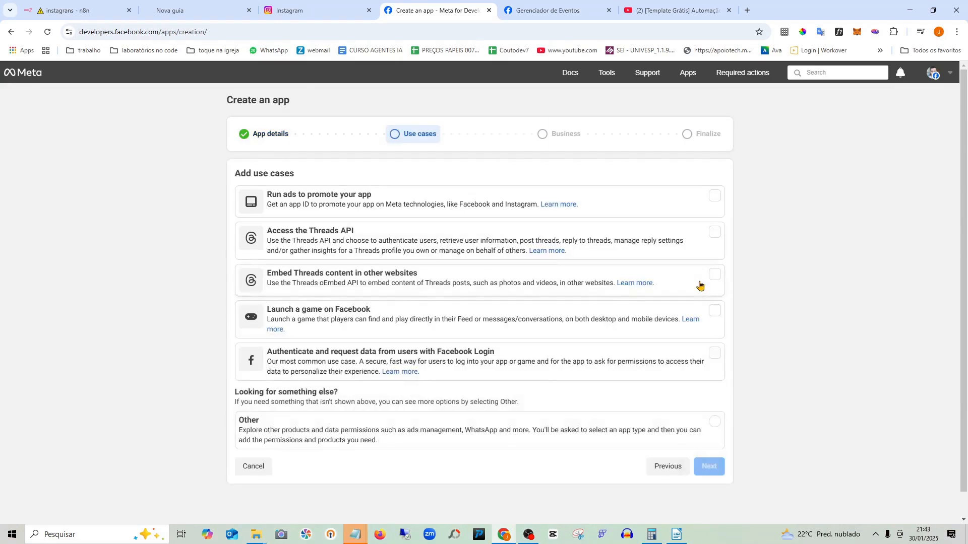
- Choose the Other use case and Business app type, then create the app
scroll(494, 244, "down", 1)
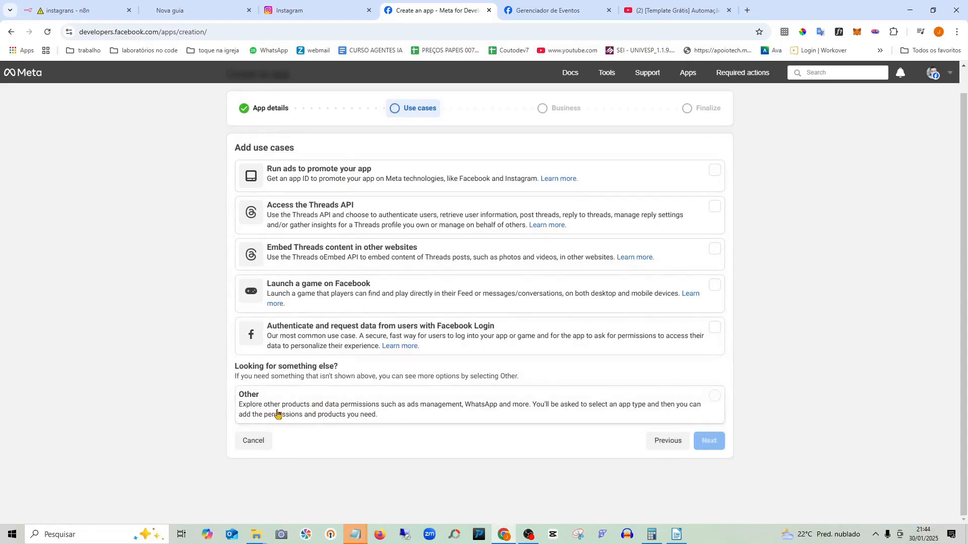
left_click(307, 402)
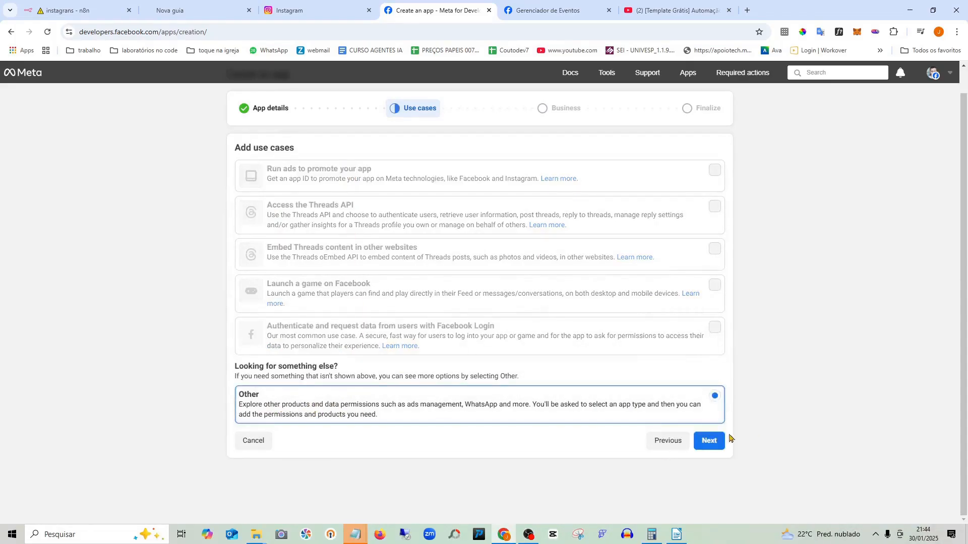
left_click(711, 442)
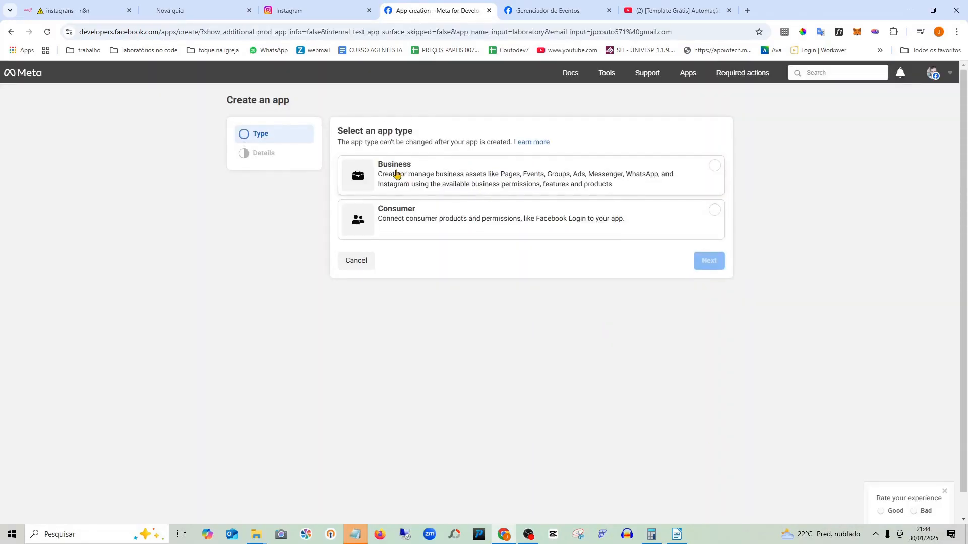
left_click(438, 172)
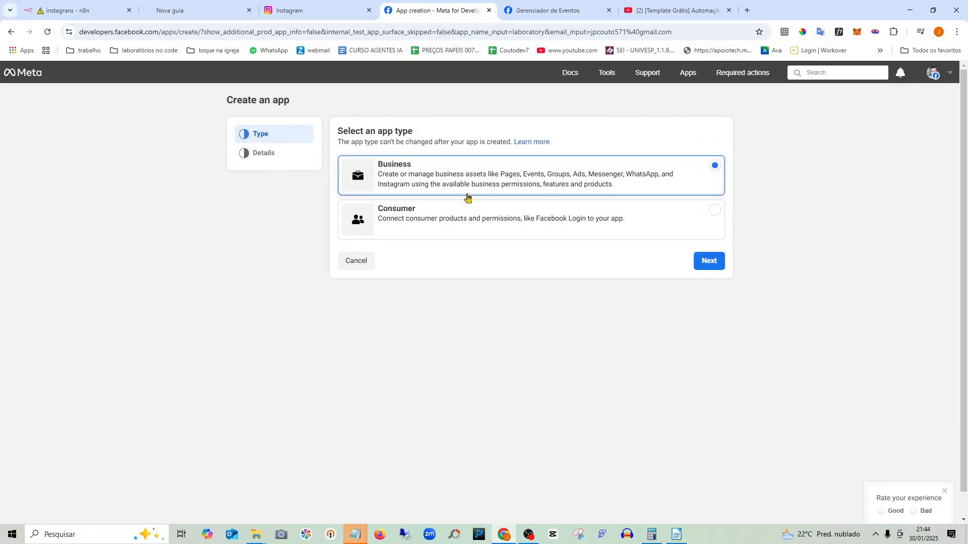
left_click(705, 268)
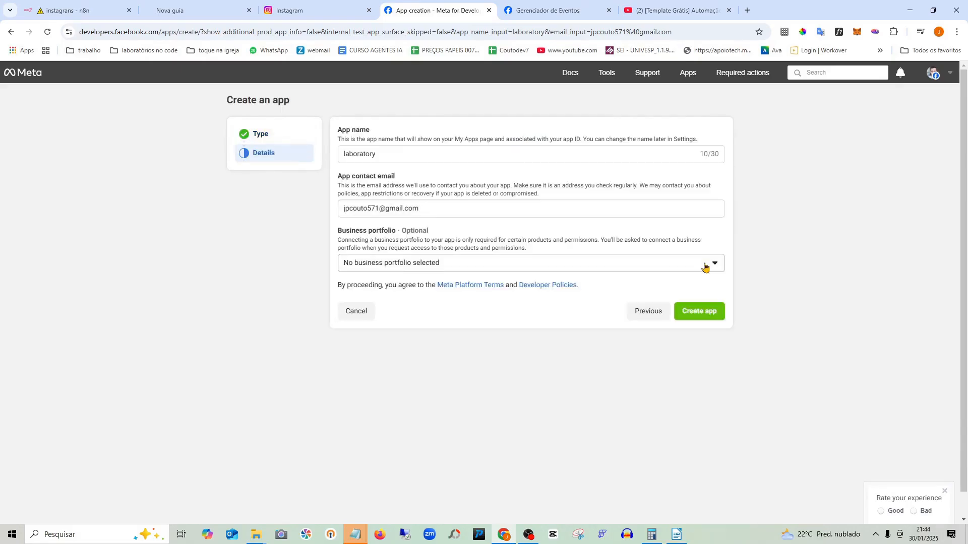
left_click(706, 318)
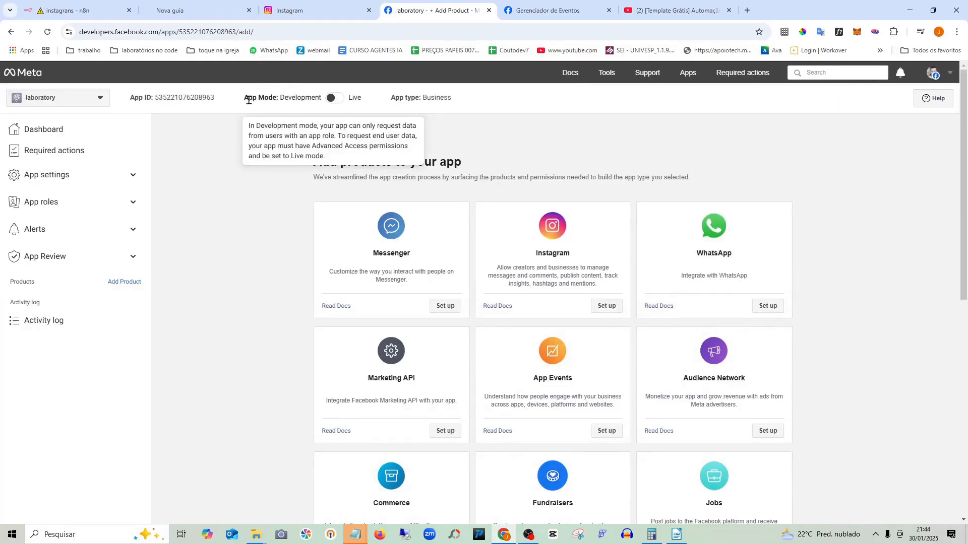
left_click(332, 98)
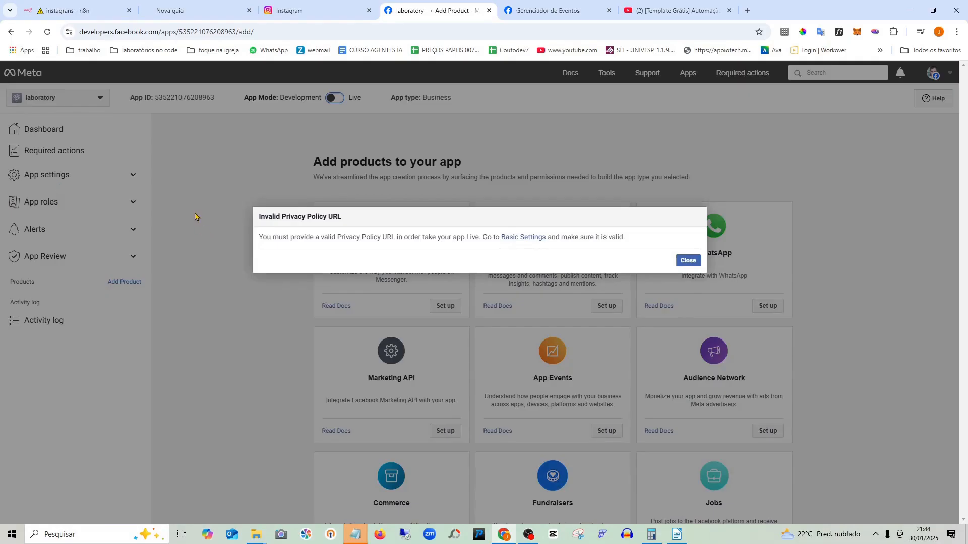
left_click(688, 261)
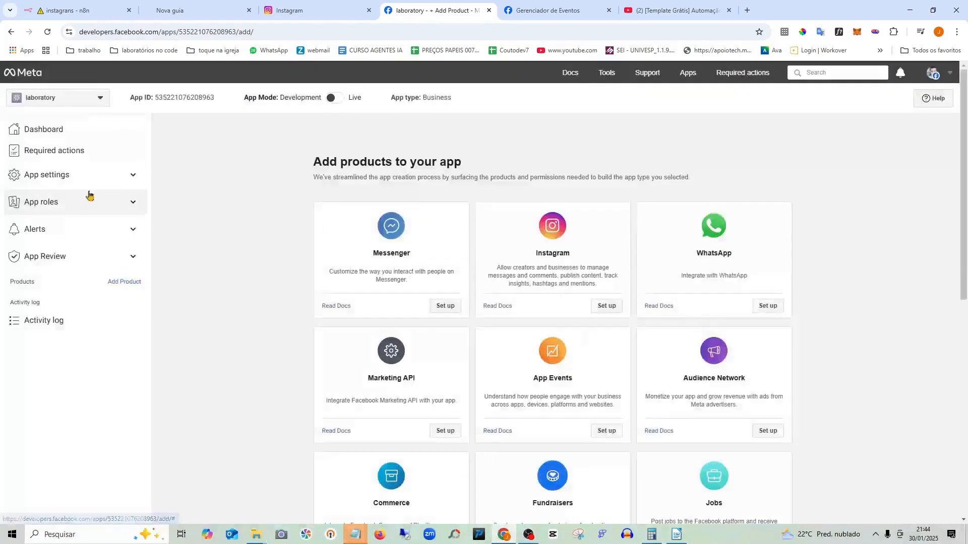
left_click(119, 181)
left_click(48, 198)
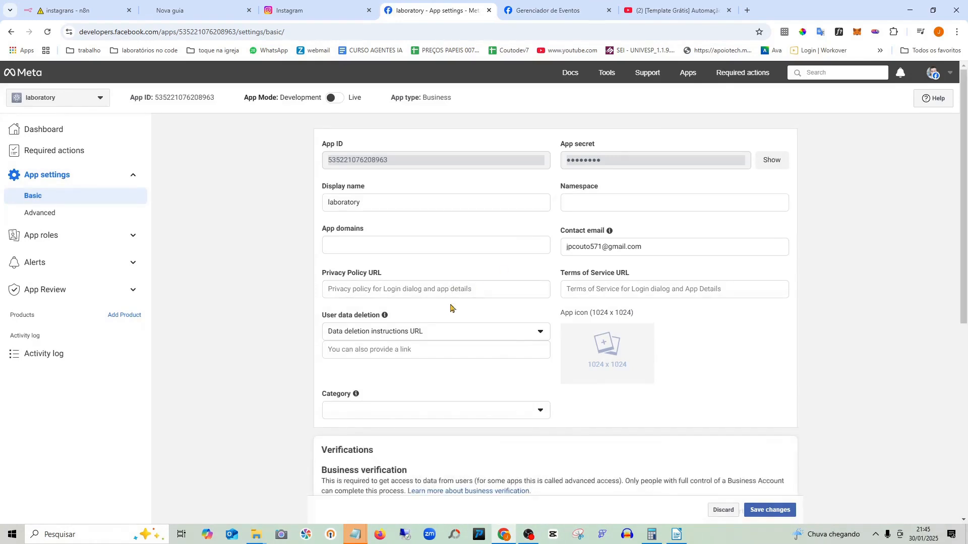
- Scroll the laboratory app's Basic settings to review the empty Privacy Policy URL, domains and category
scroll(467, 277, "down", 1)
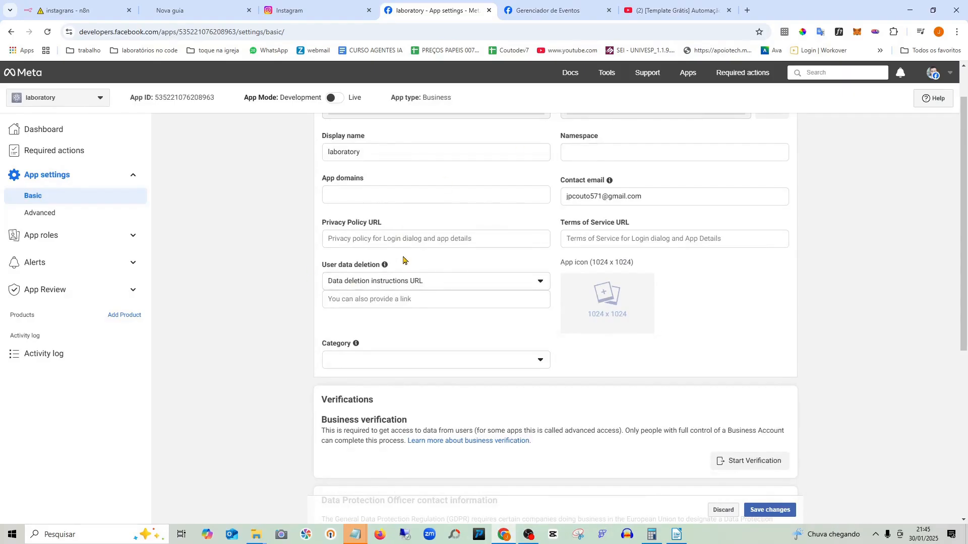
scroll(385, 225, "up", 1)
scroll(484, 277, "down", 1)
scroll(468, 340, "up", 1)
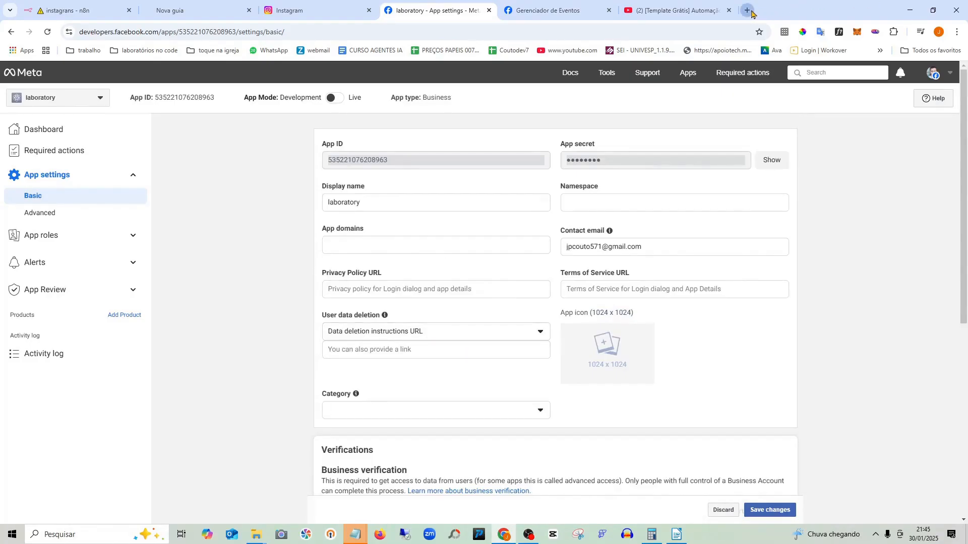
- Load laboratorionocode.com in a new tab, copy its address, and return to the n8n tab
left_click(746, 10)
type("la")
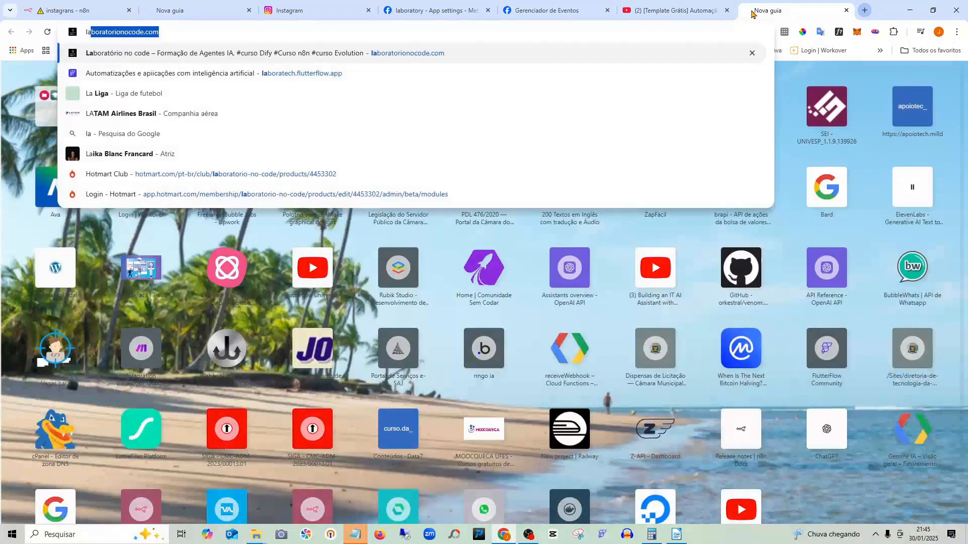
key("Return")
left_click(187, 38)
key("ctrl+c")
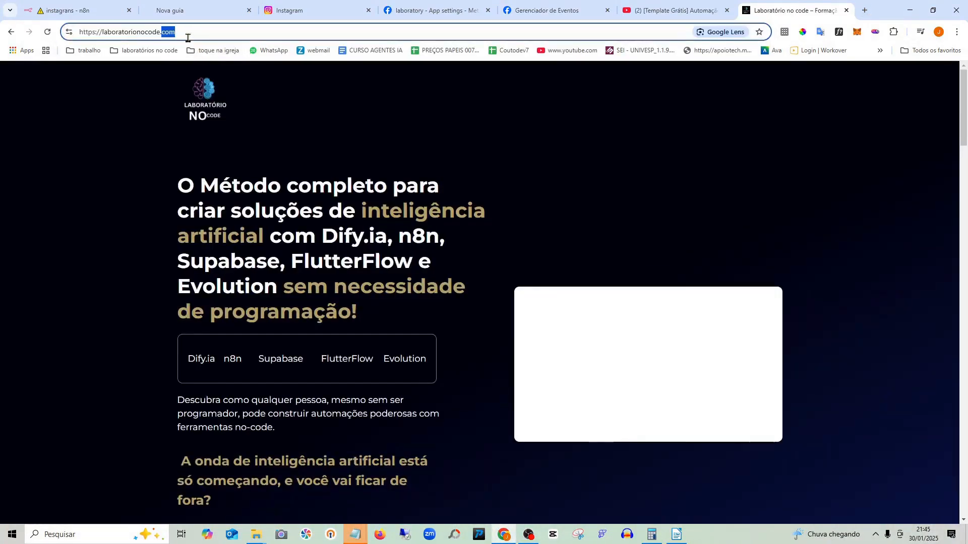
right_click(140, 32)
left_click(182, 128)
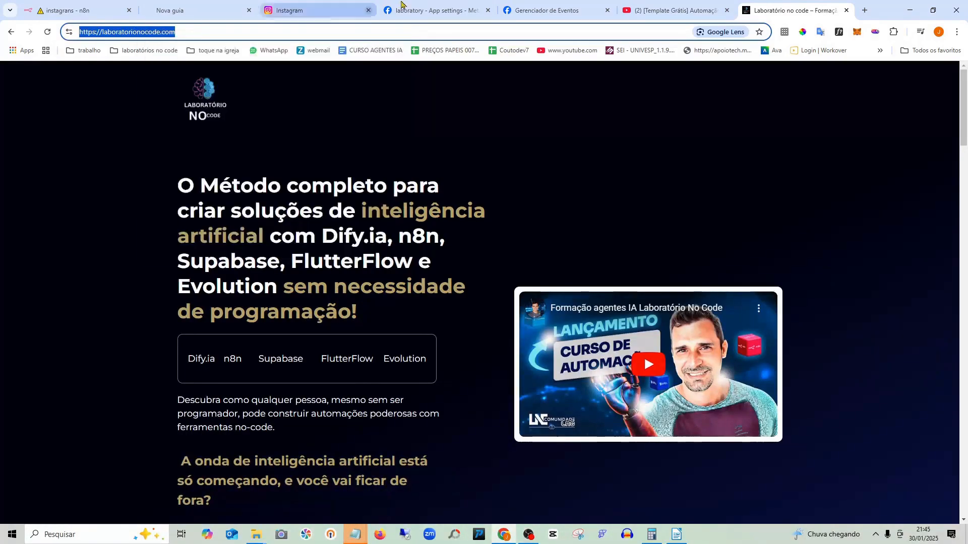
left_click(44, 11)
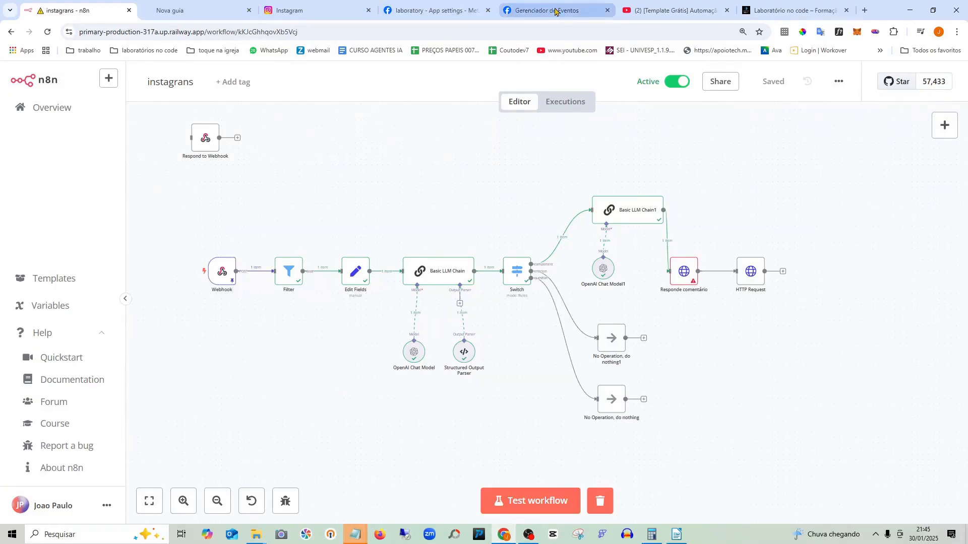
- Paste the laboratorionocode.com address as the Privacy Policy and Terms of Service URLs
left_click(501, 11)
left_click(456, 9)
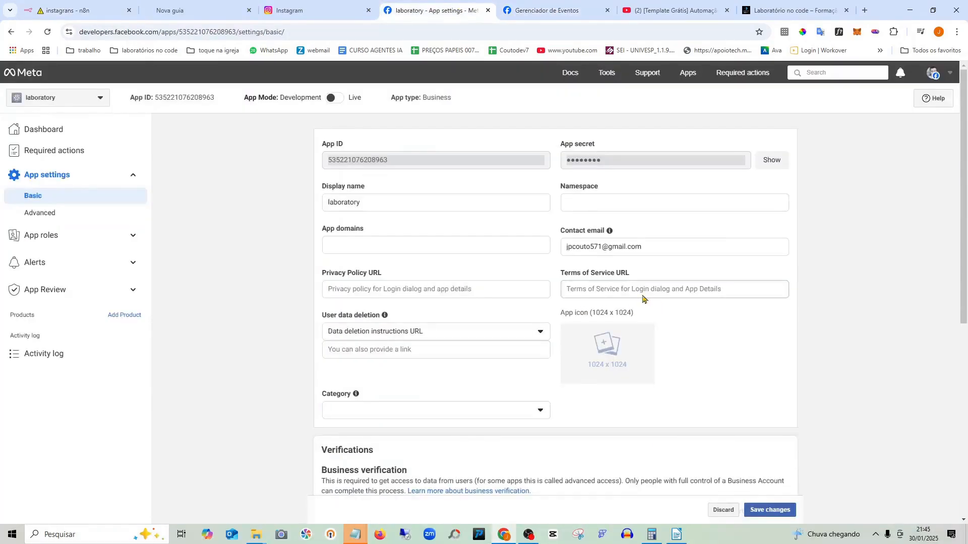
left_click(405, 290)
key("ctrl+v")
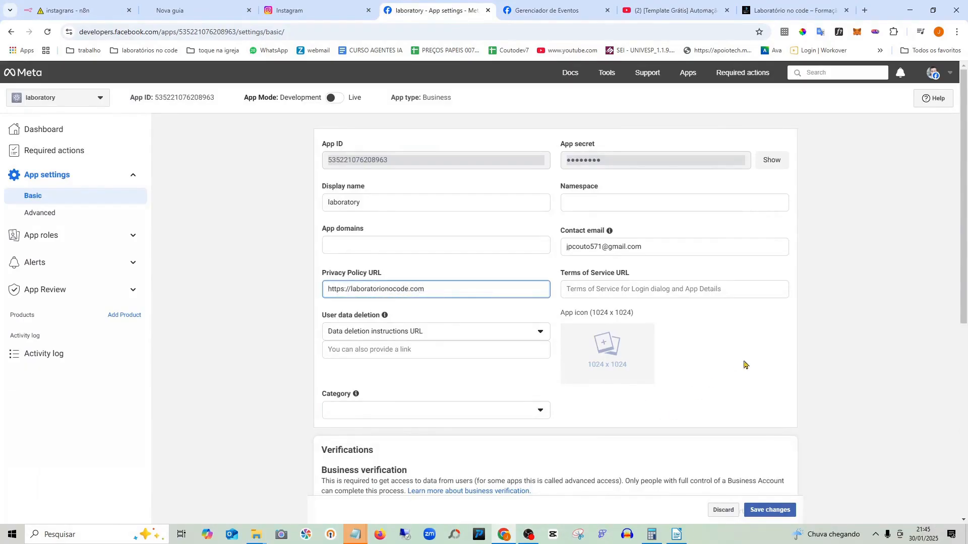
left_click(614, 292)
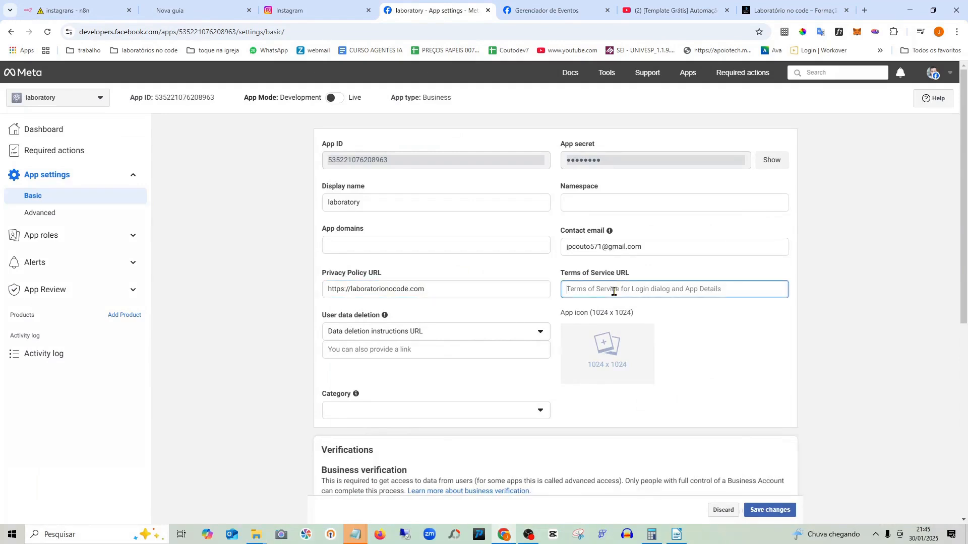
key("ctrl+v")
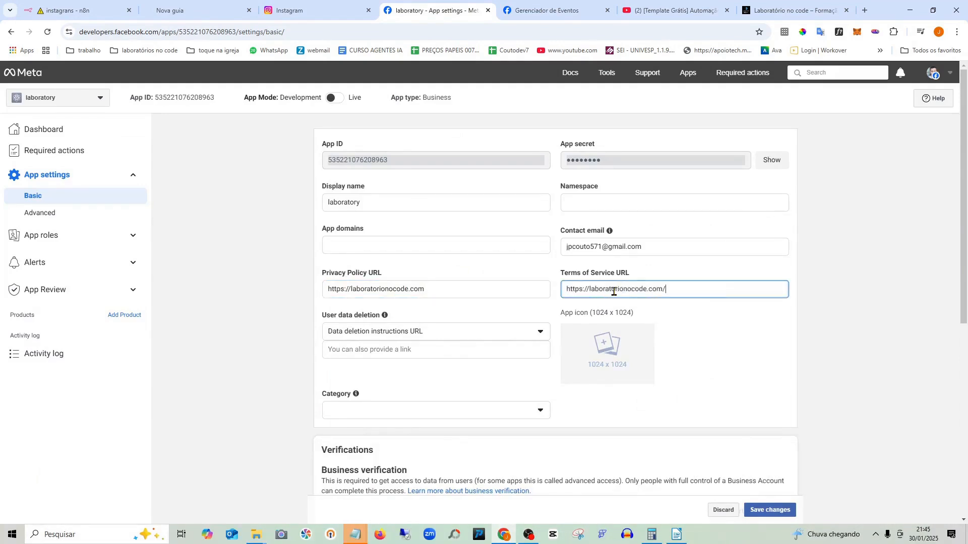
left_click(693, 359)
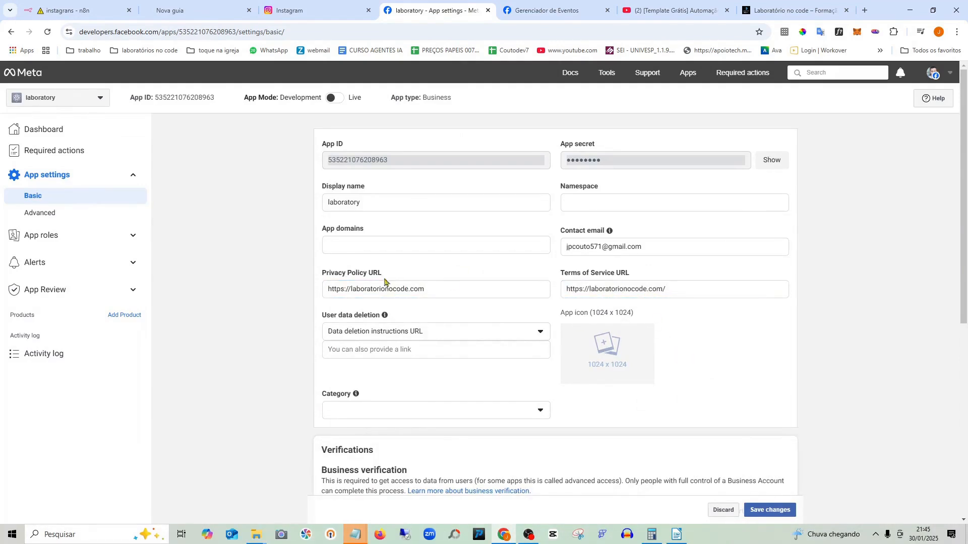
- Paste the address into App domains, trim its trailing slash, and save the basic settings
left_click(392, 244)
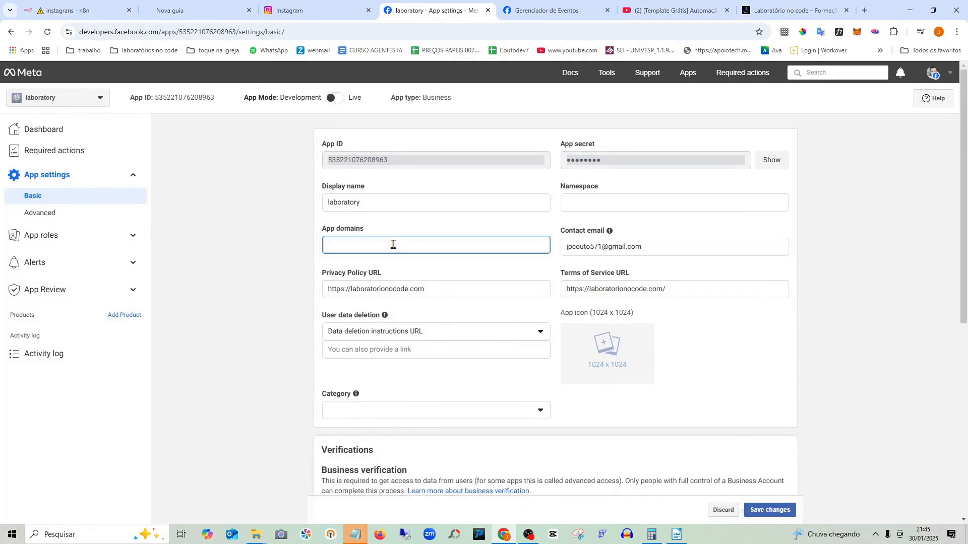
key("ctrl+v")
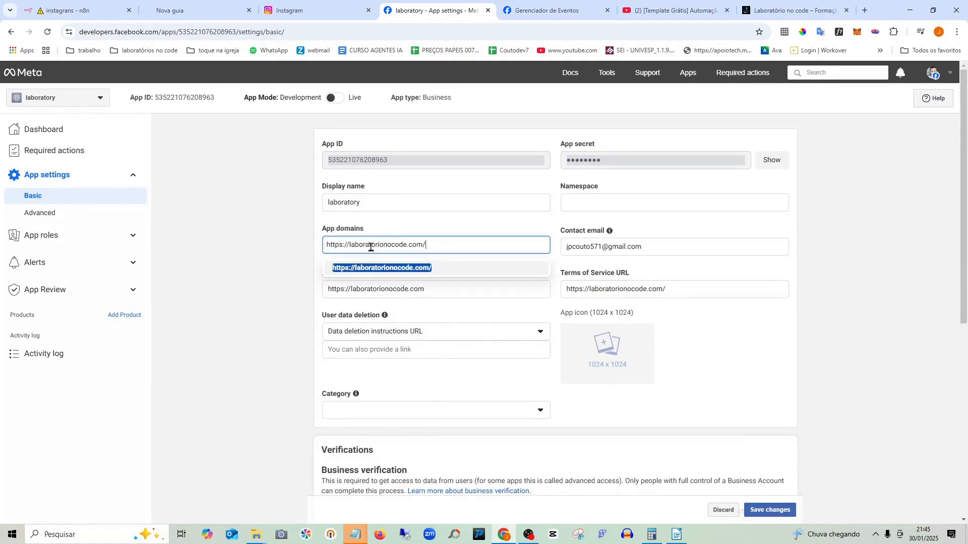
left_click(775, 351)
left_click(458, 245)
key("BackSpace")
scroll(618, 324, "down", 2)
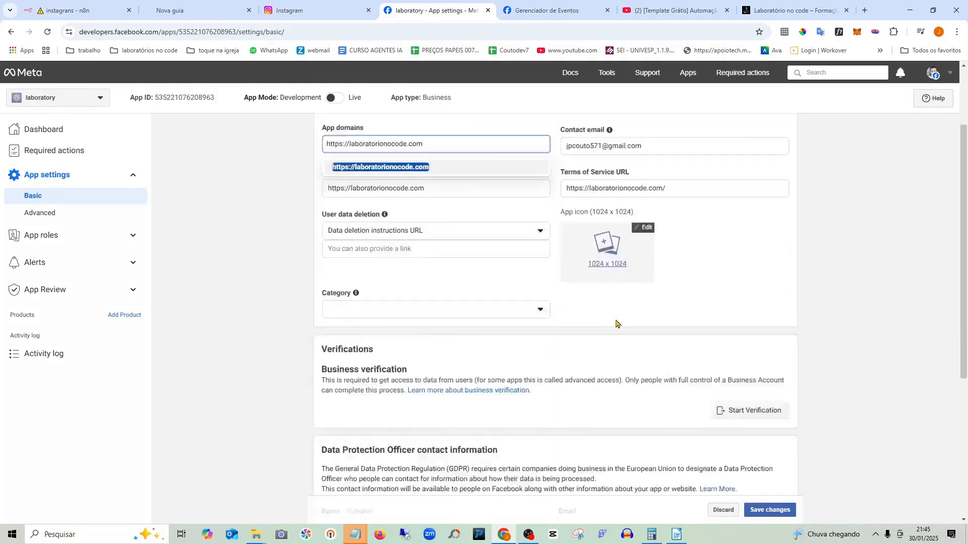
scroll(618, 324, "down", 2)
scroll(679, 345, "down", 3)
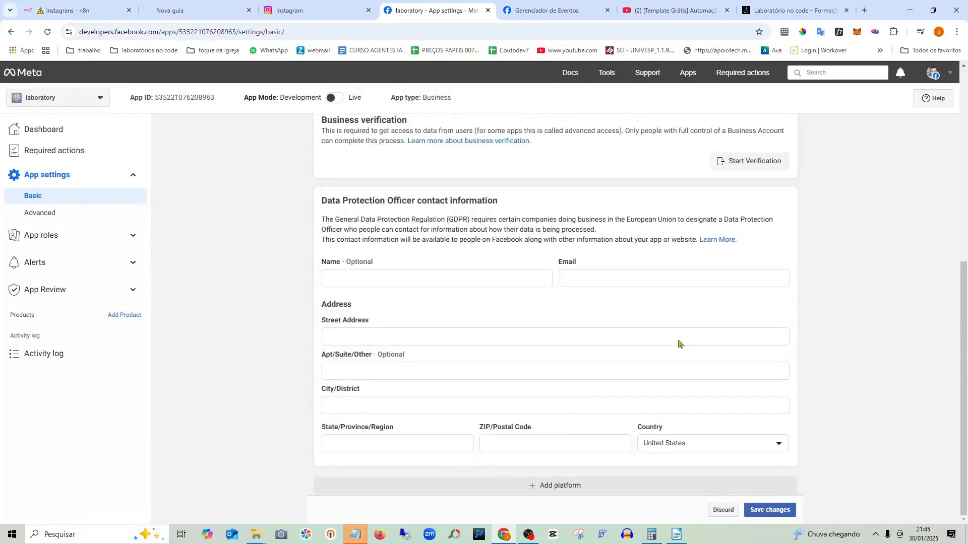
scroll(680, 345, "up", 6)
left_click(770, 515)
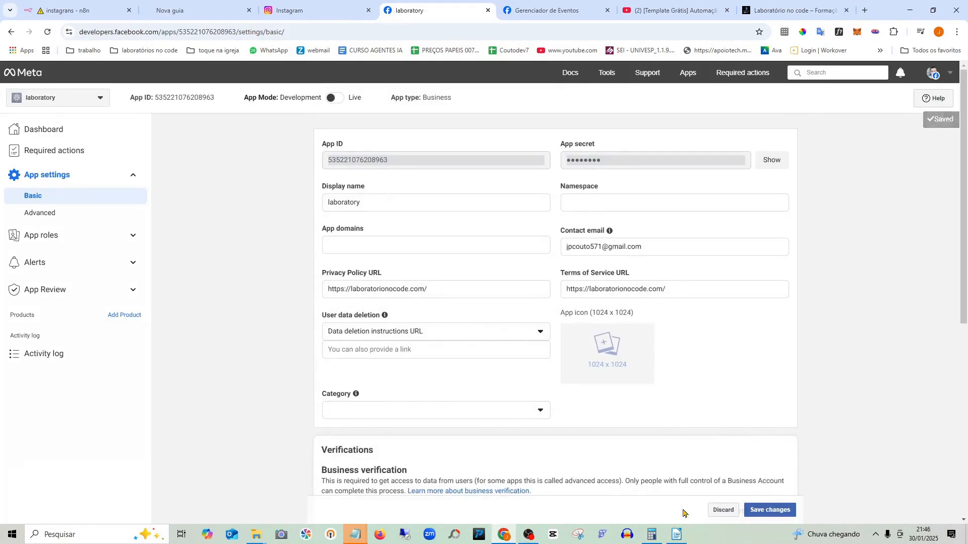
- Go to the laboratory app's Dashboard and scroll down to the Add products list
scroll(637, 411, "down", 6)
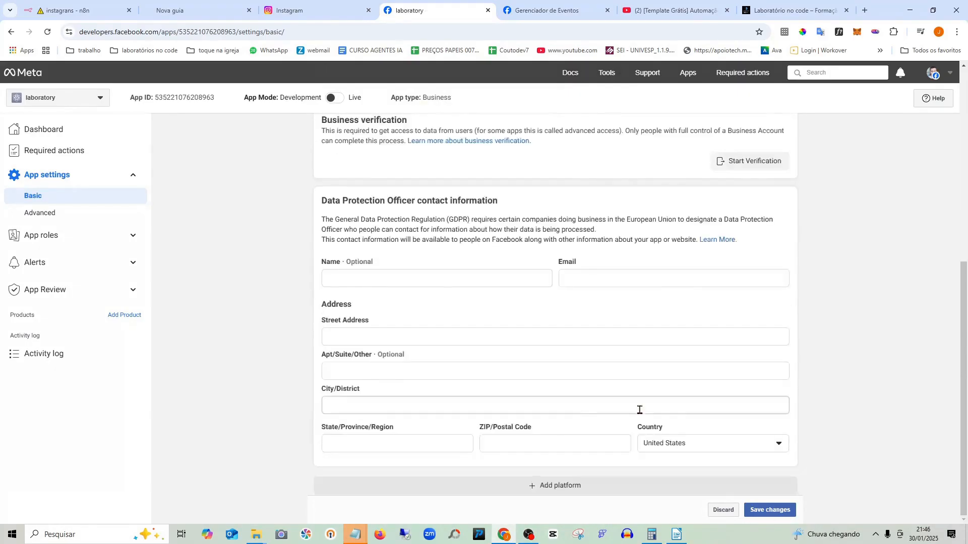
scroll(639, 414, "up", 7)
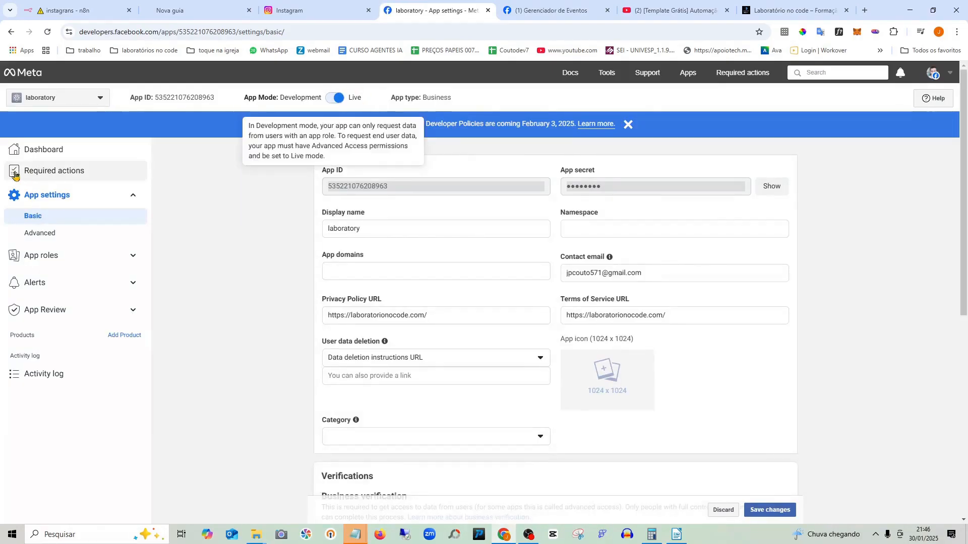
left_click(57, 154)
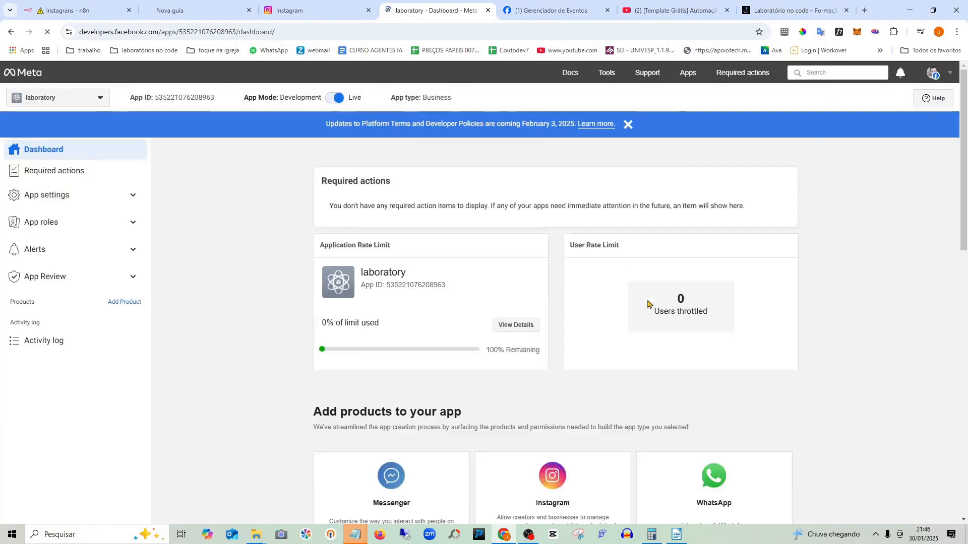
scroll(619, 245, "down", 4)
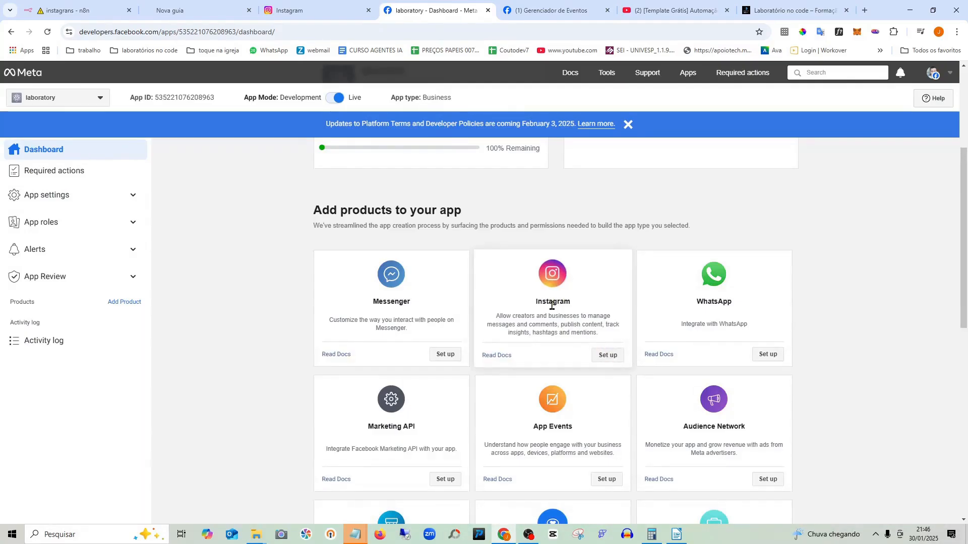
- Set up the Instagram product and start adding an Instagram account for access tokens
left_click(612, 355)
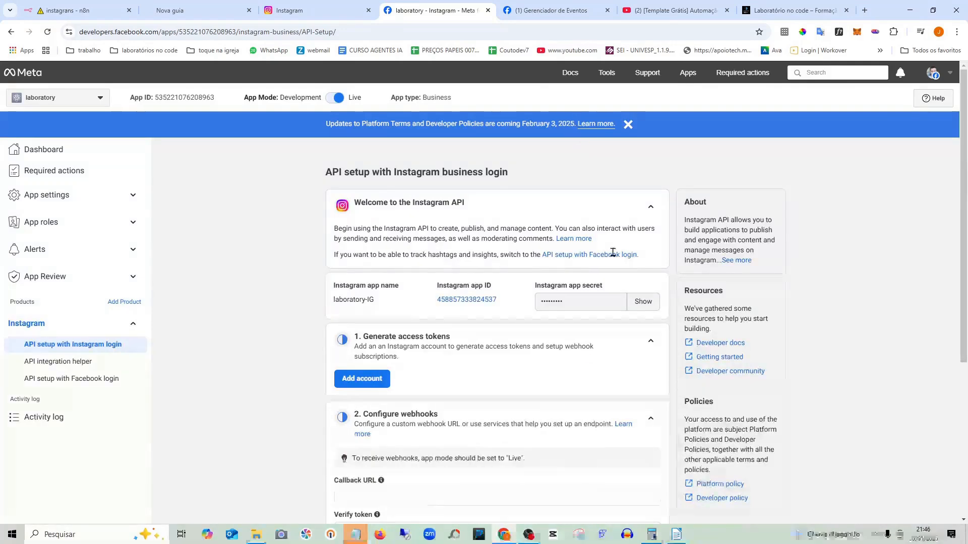
scroll(613, 252, "down", 1)
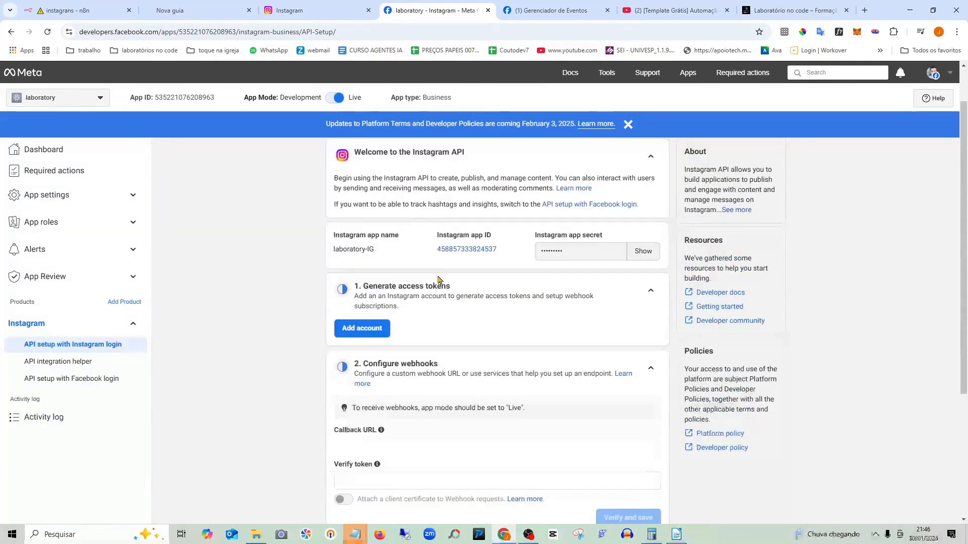
scroll(484, 328, "down", 1)
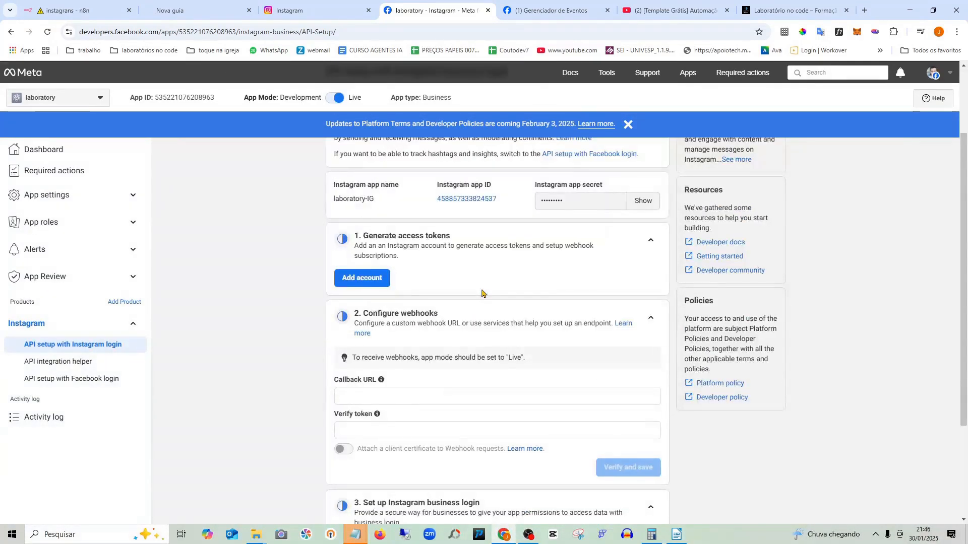
scroll(482, 294, "up", 1)
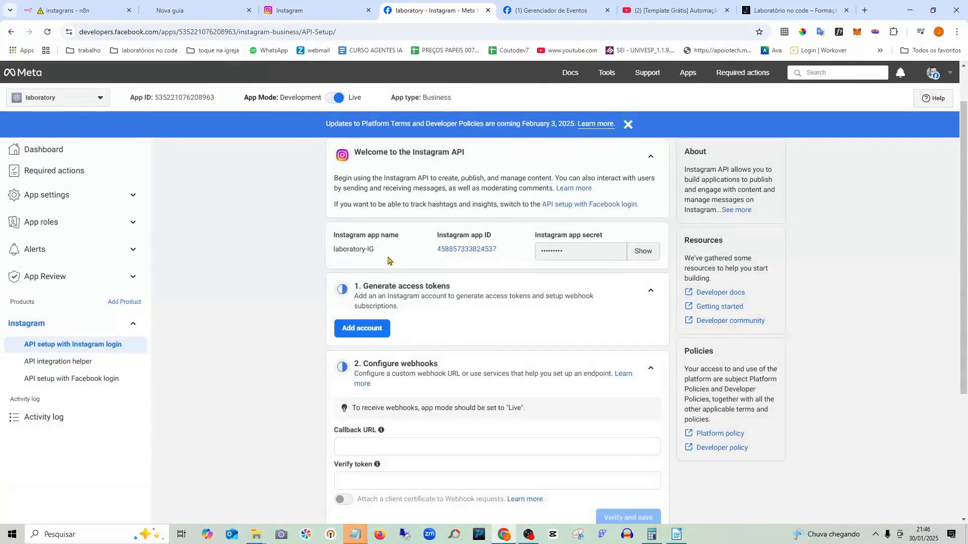
scroll(492, 299, "down", 1)
scroll(492, 299, "down", 1)
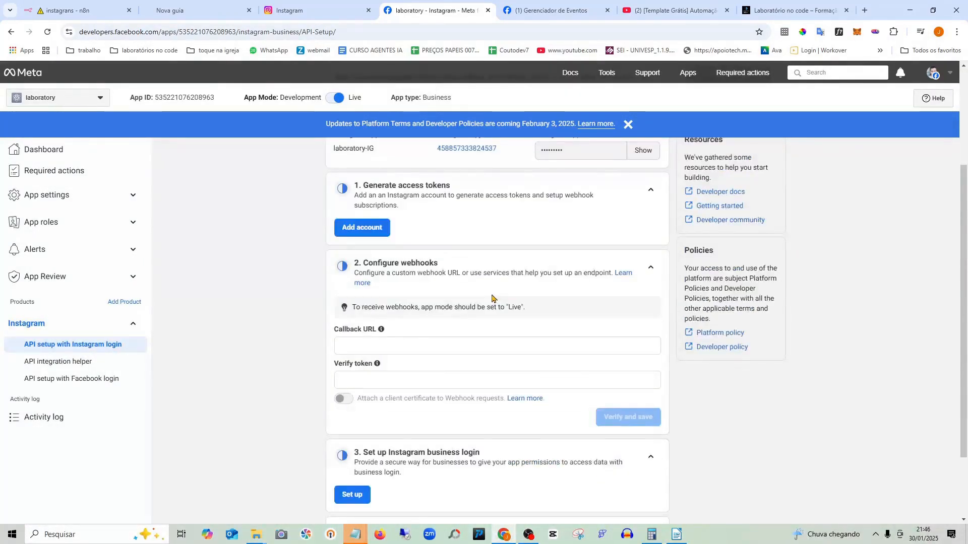
scroll(491, 297, "up", 2)
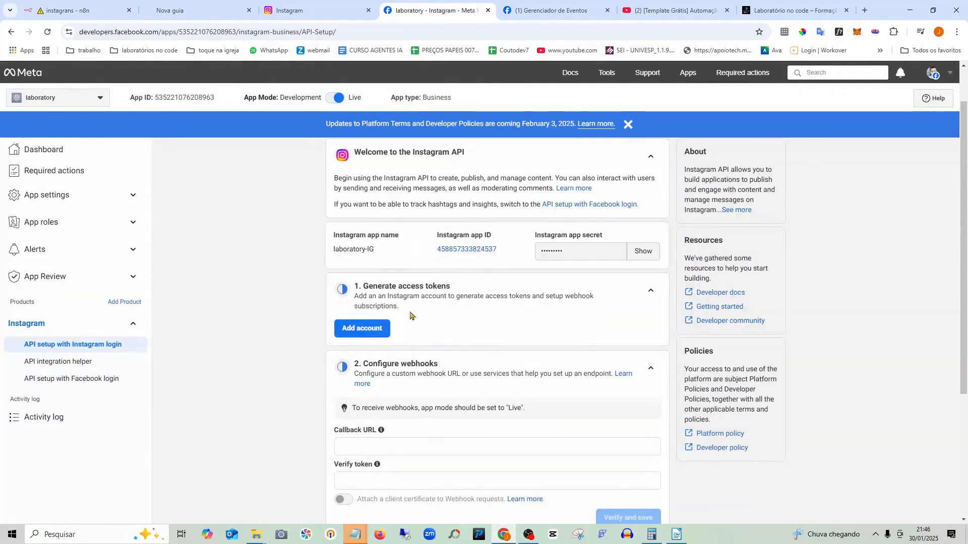
scroll(454, 310, "down", 1)
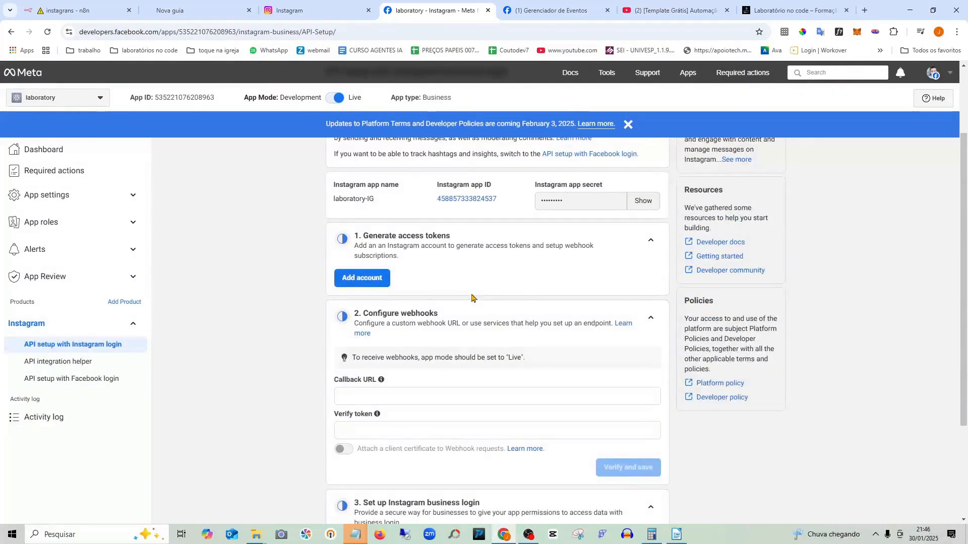
scroll(394, 306, "down", 1)
left_click(371, 237)
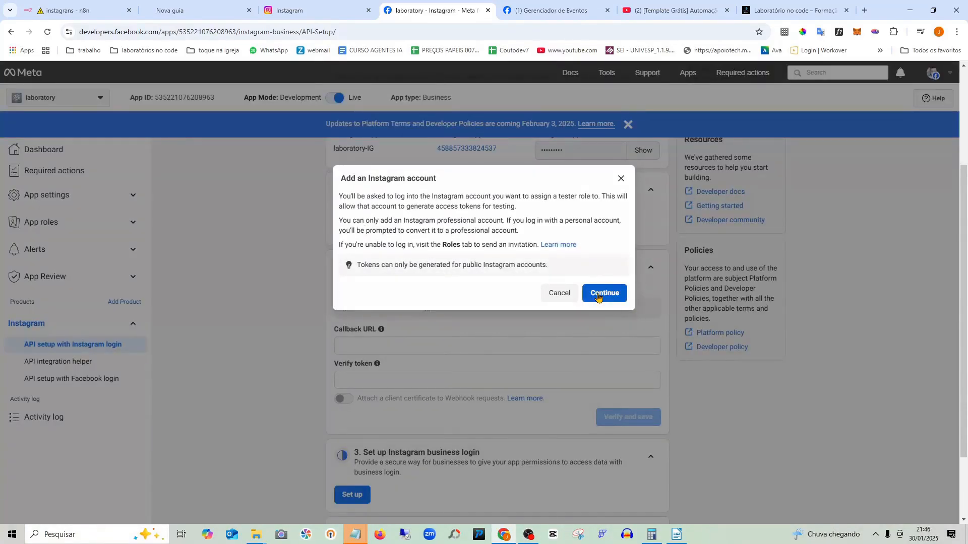
- Continue to the Instagram login and replace the autofilled username with the account's username
left_click(597, 296)
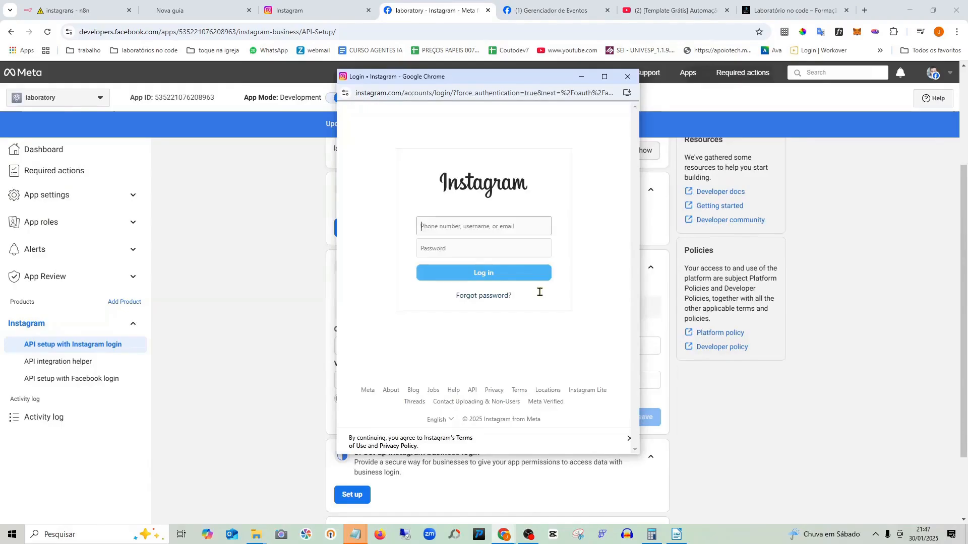
left_click(546, 226)
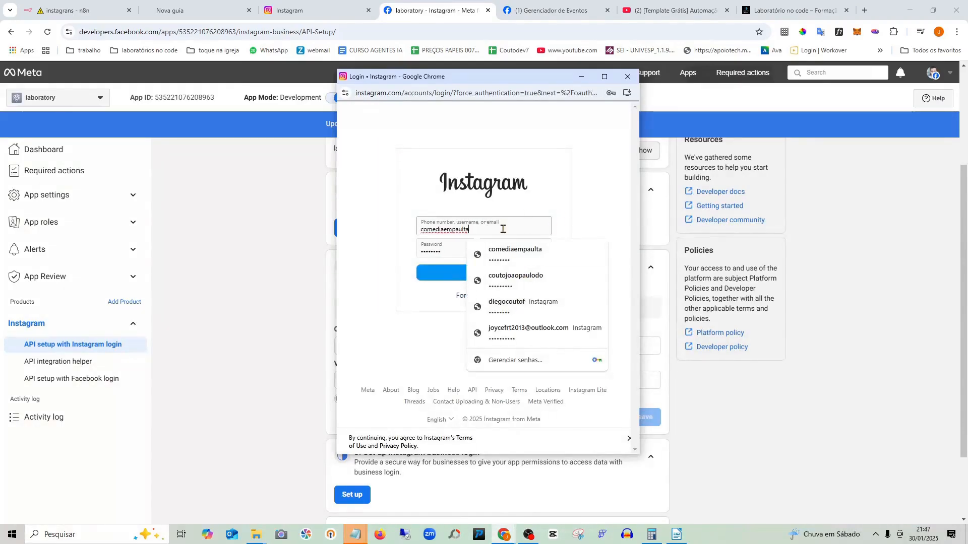
left_click_drag(503, 229, 363, 220)
left_click(610, 182)
left_click_drag(488, 233, 350, 246)
key("BackSpace")
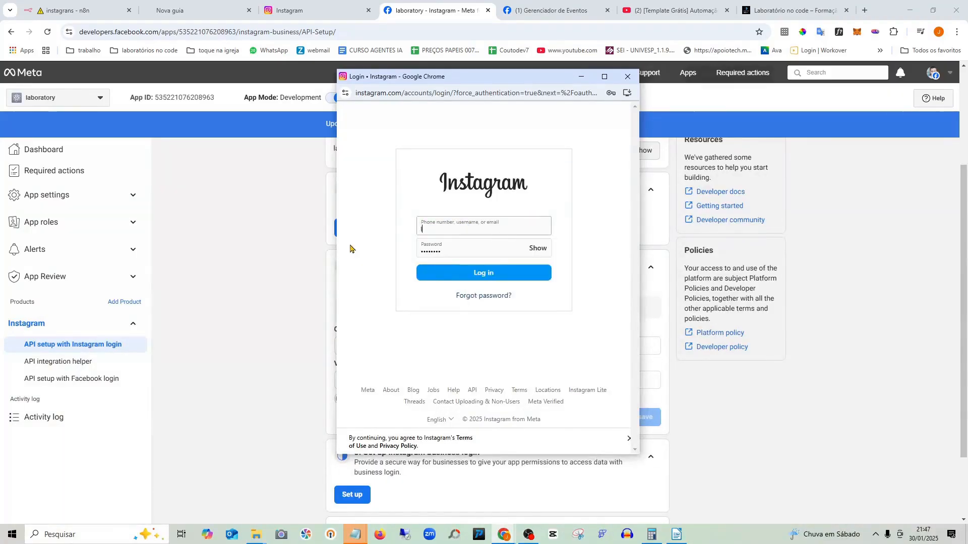
type("loboratorionoco")
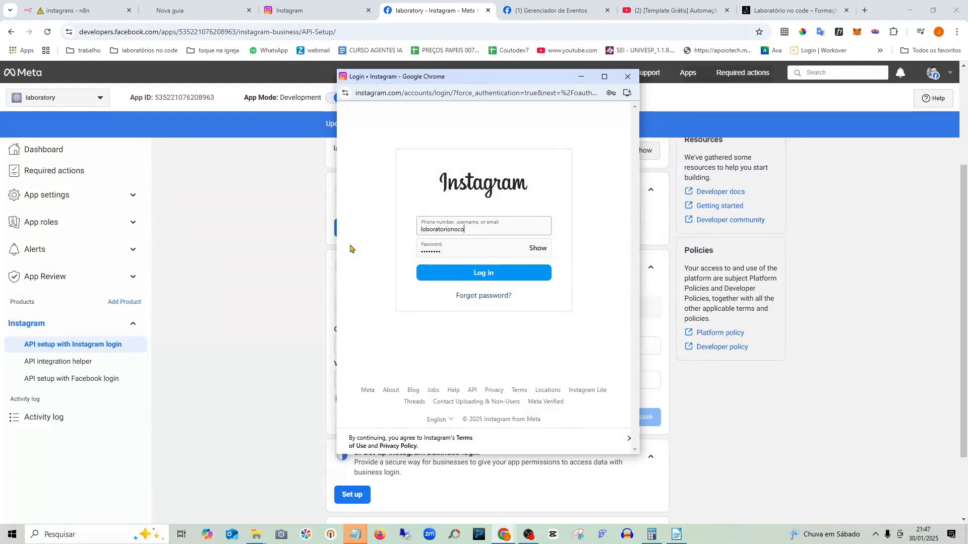
type("de")
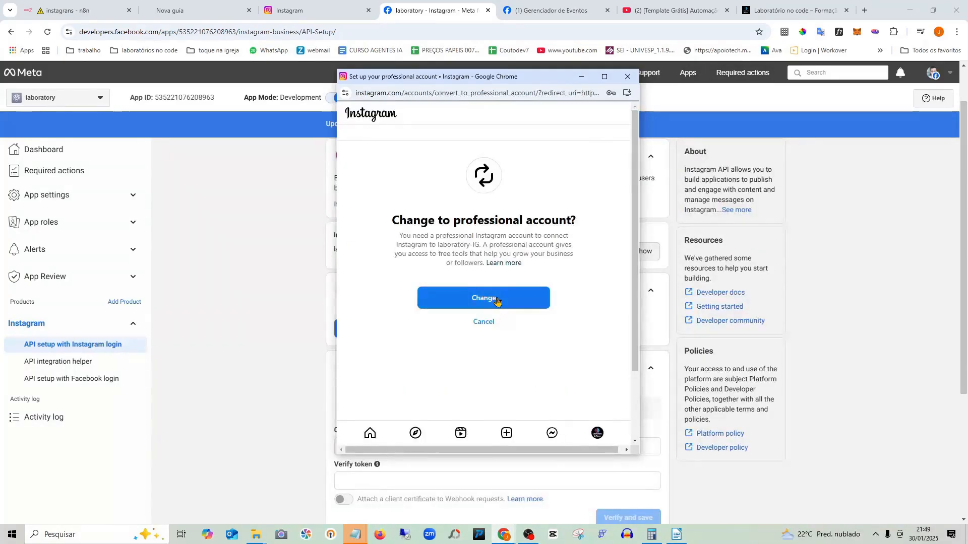
- Convert the account to a professional Business account with the Personal blog category
left_click(489, 306)
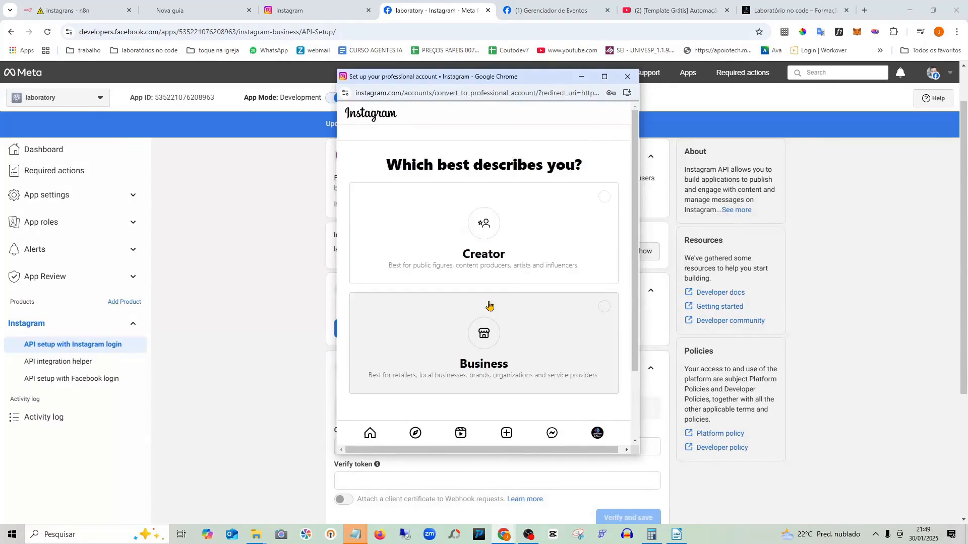
scroll(553, 245, "down", 2)
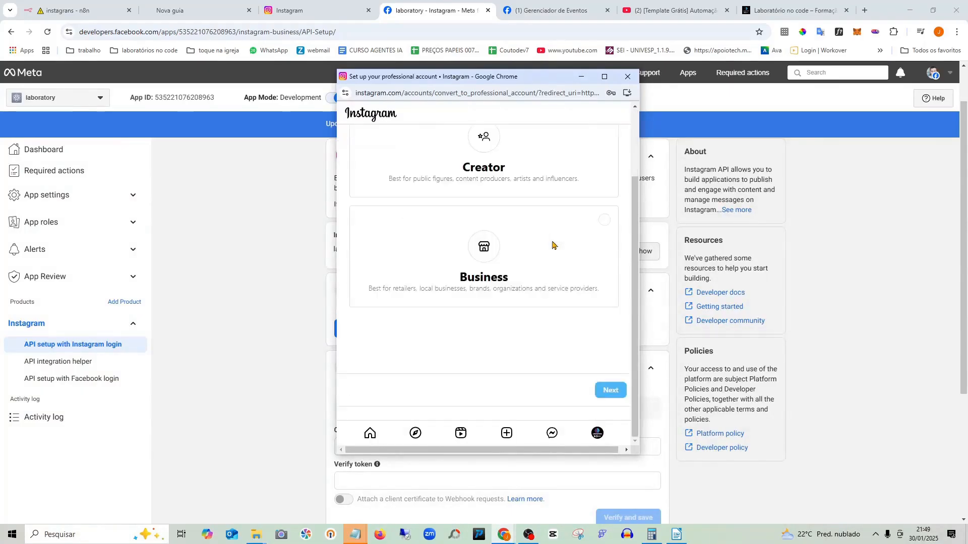
left_click(503, 271)
left_click(610, 391)
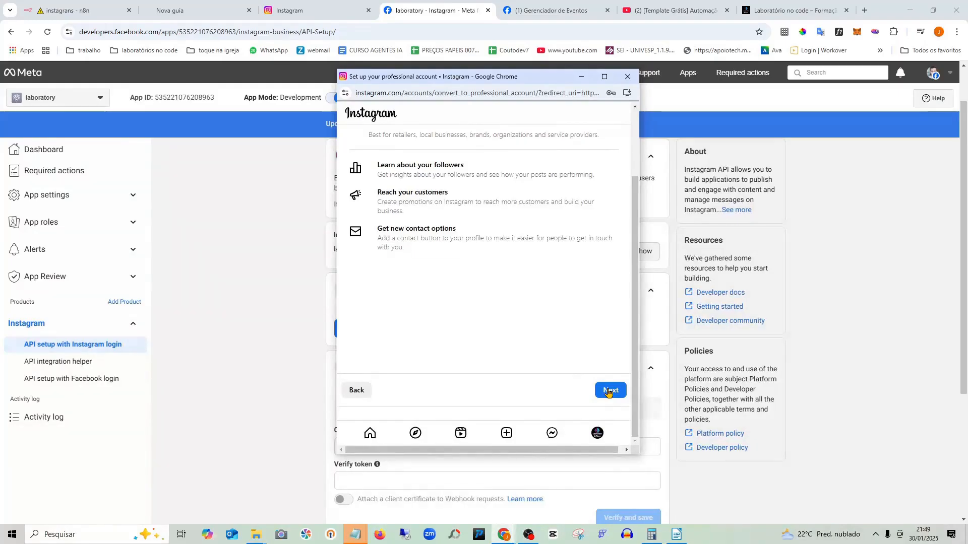
left_click(610, 391)
scroll(539, 303, "up", 2)
scroll(540, 304, "down", 1)
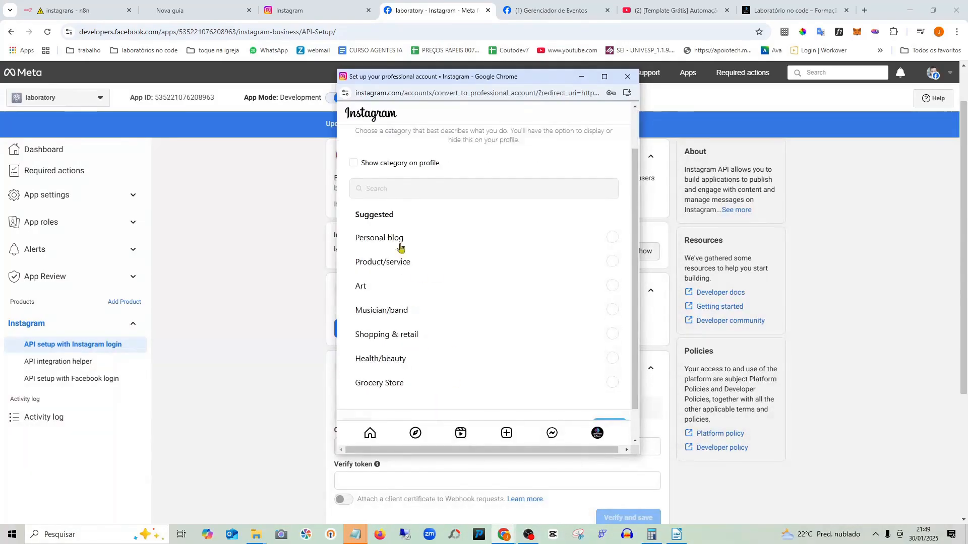
scroll(591, 334, "down", 1)
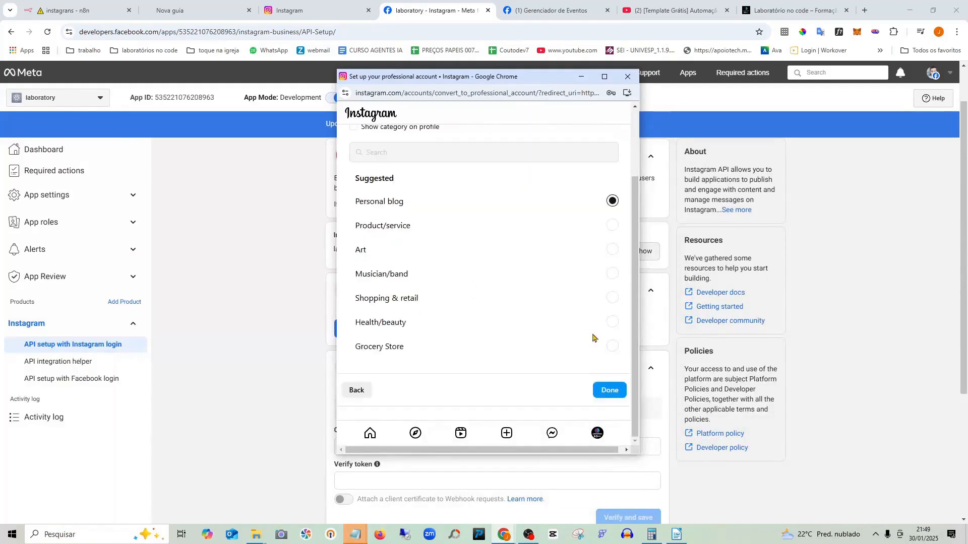
left_click(608, 390)
- Show contact info on the profile, enter the business phone number, save and finish setup
left_click(426, 195)
scroll(391, 151, "up", 2)
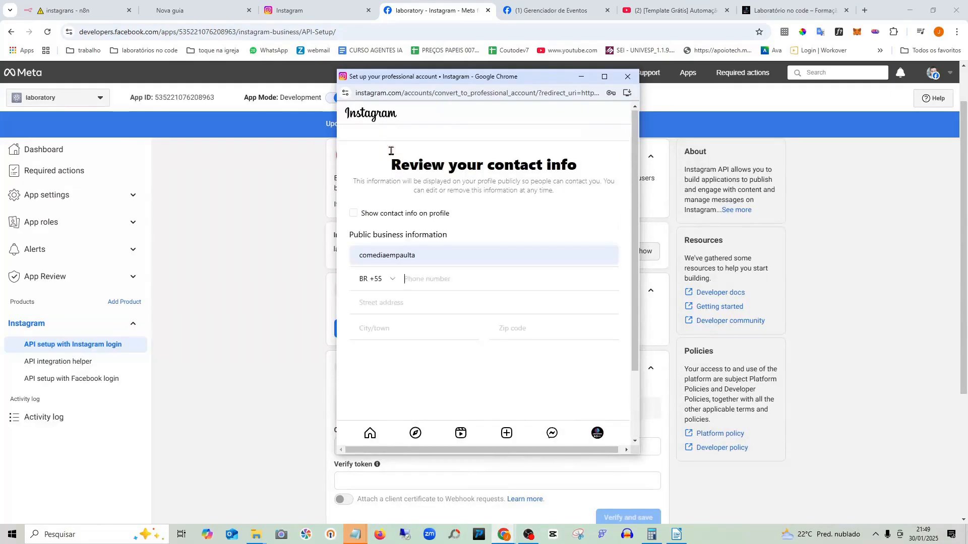
left_click(356, 216)
scroll(404, 242, "down", 2)
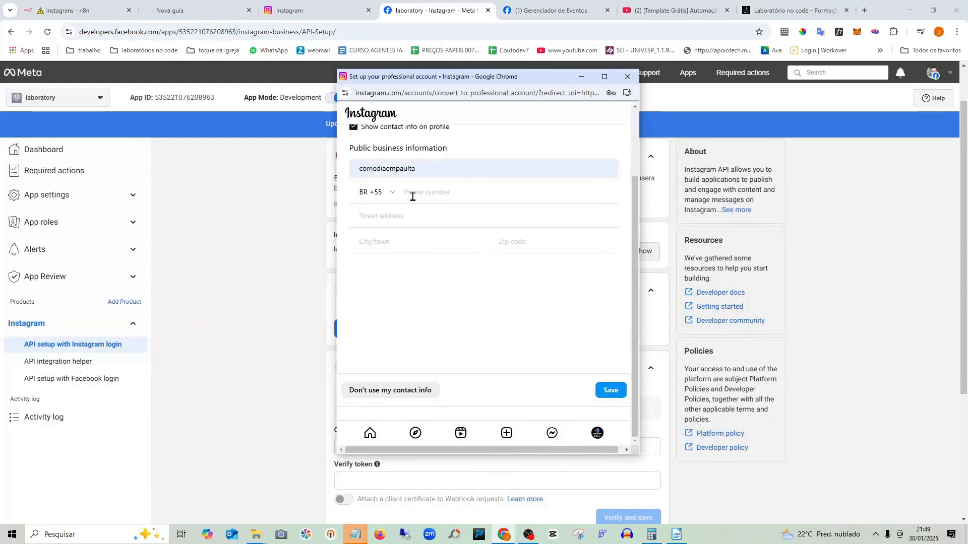
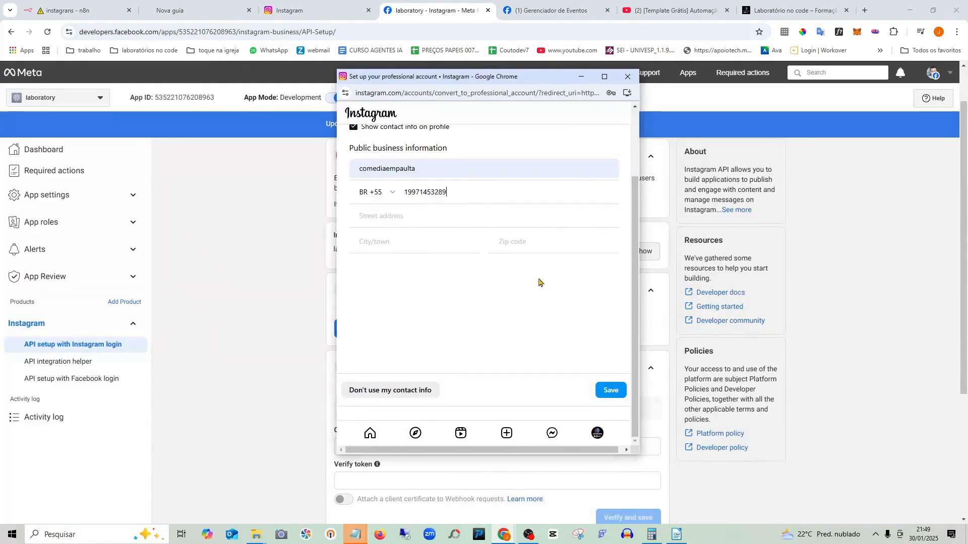
left_click(608, 390)
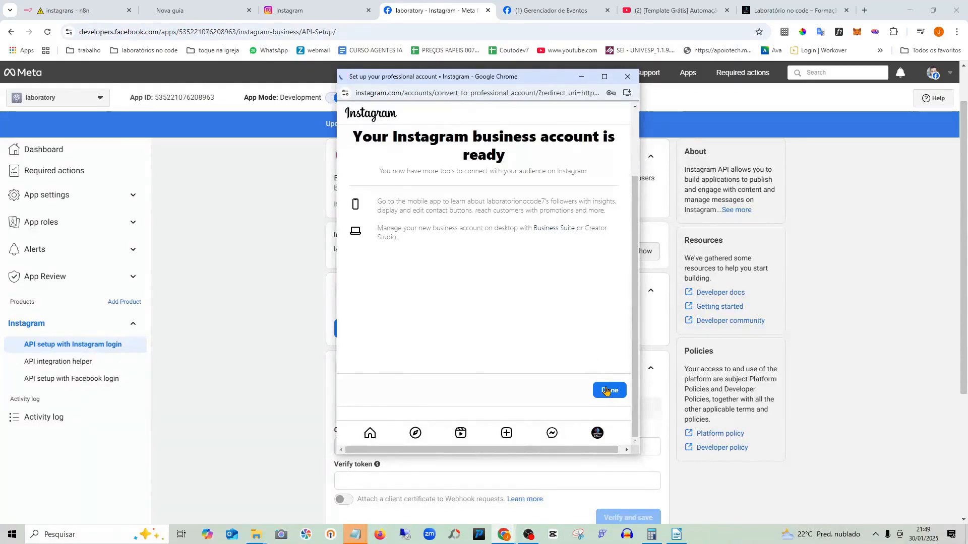
left_click(608, 390)
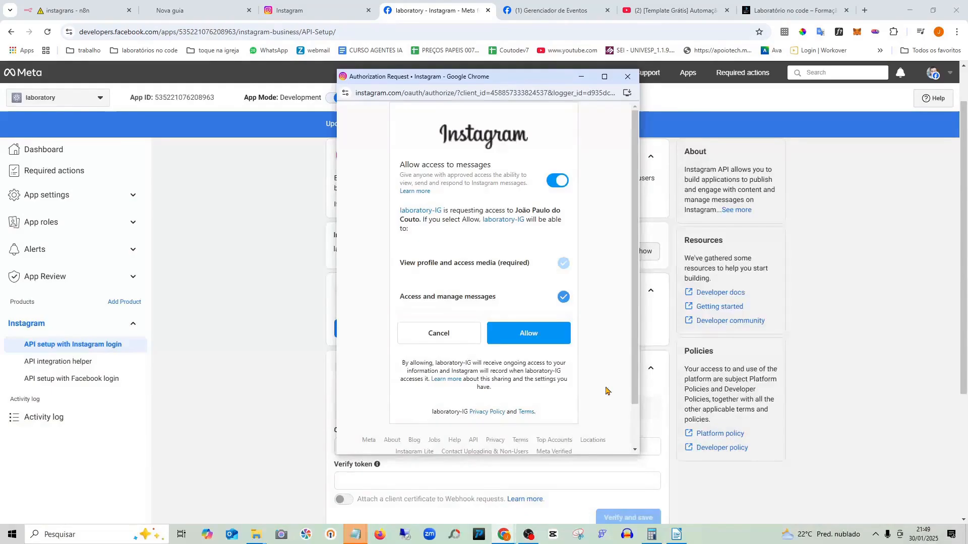
- Allow the app's Instagram access, review the linked account and webhooks, and request an access token
left_click(533, 338)
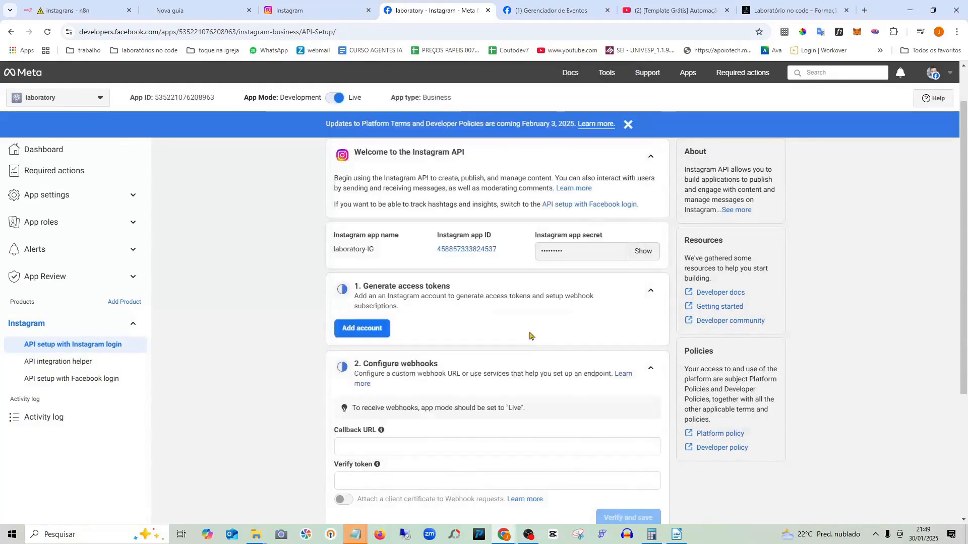
scroll(539, 286, "down", 2)
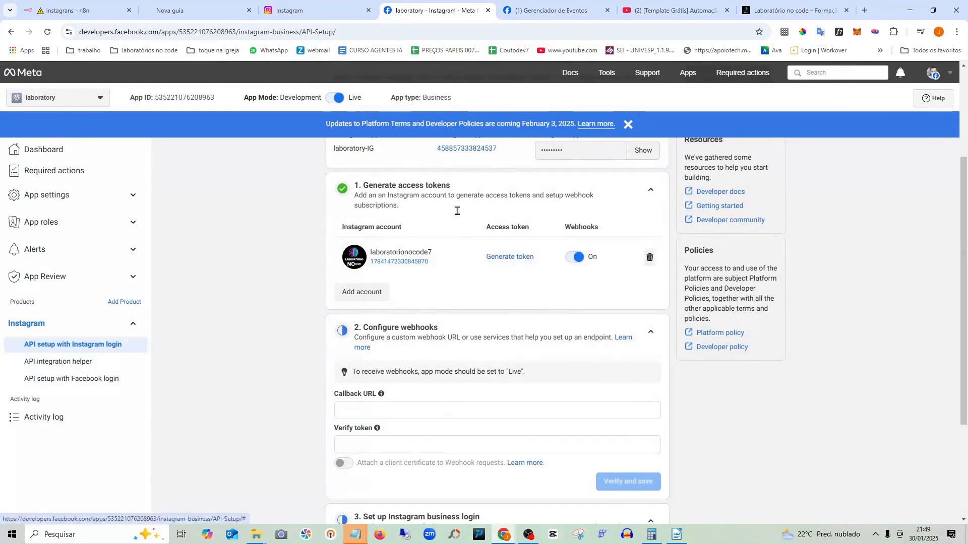
scroll(459, 217, "up", 1)
scroll(499, 288, "up", 1)
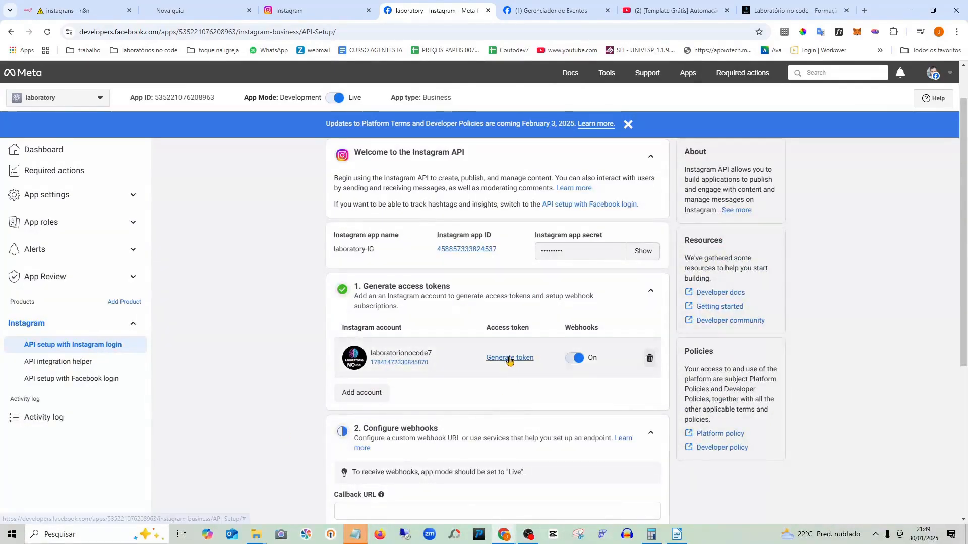
scroll(515, 378, "down", 2)
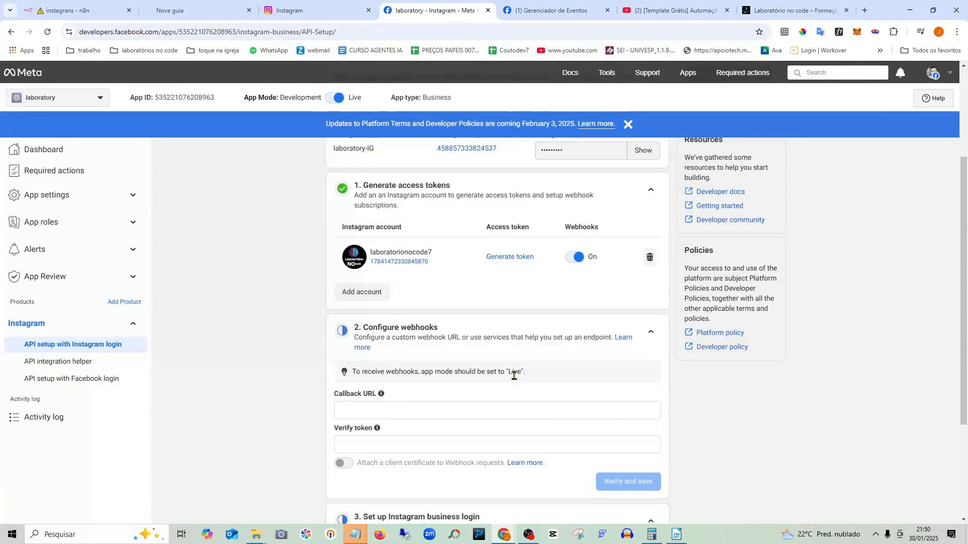
scroll(514, 375, "down", 1)
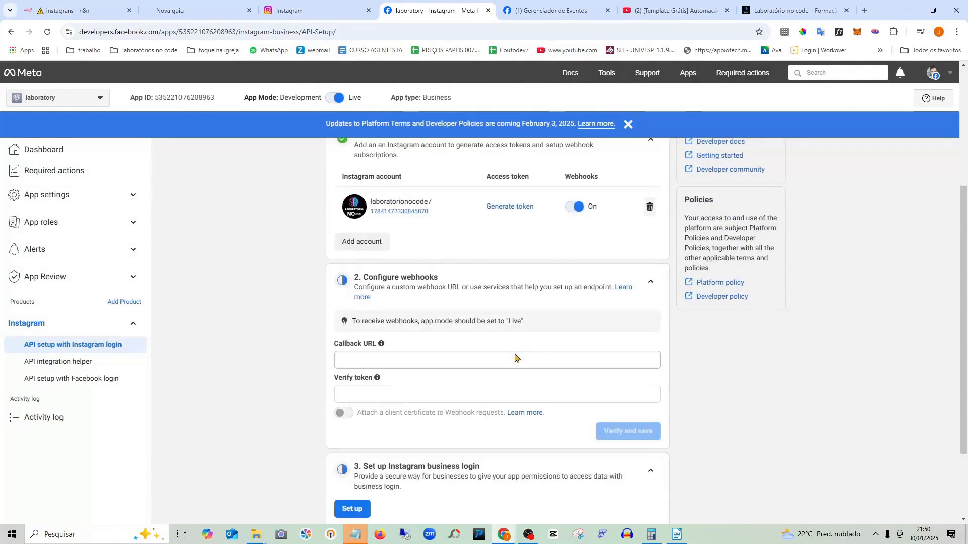
scroll(543, 326, "up", 2)
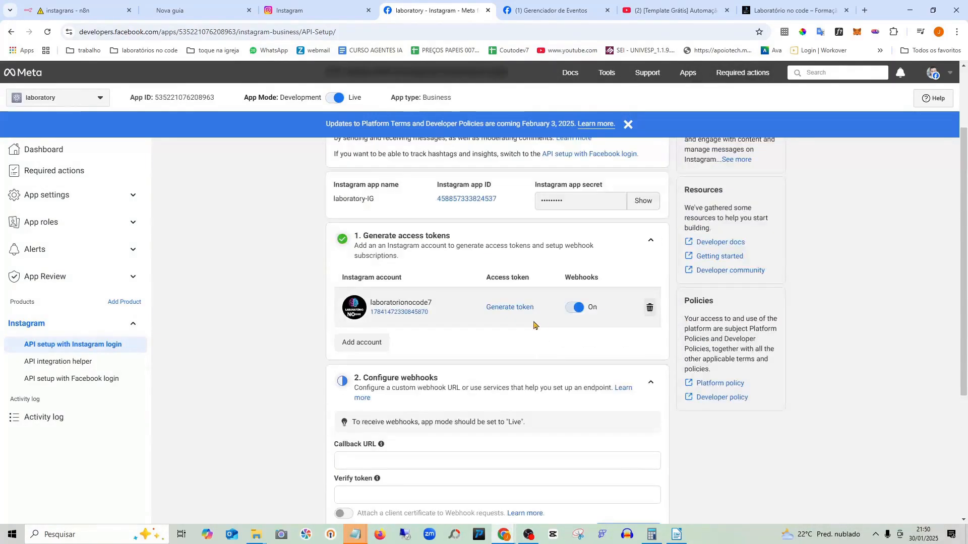
left_click(507, 309)
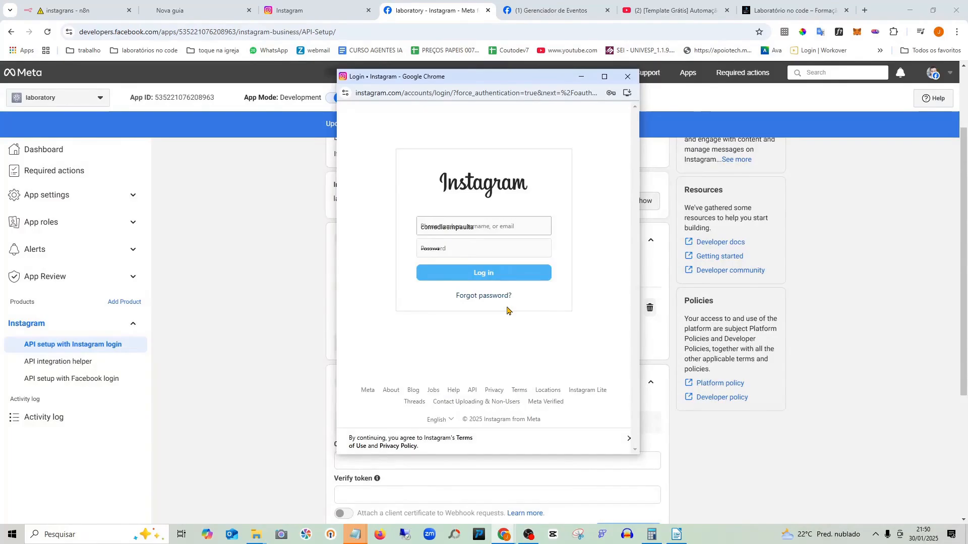
- Log in with the account's e-mail and password and grant the requested Instagram permissions
double_click(465, 226)
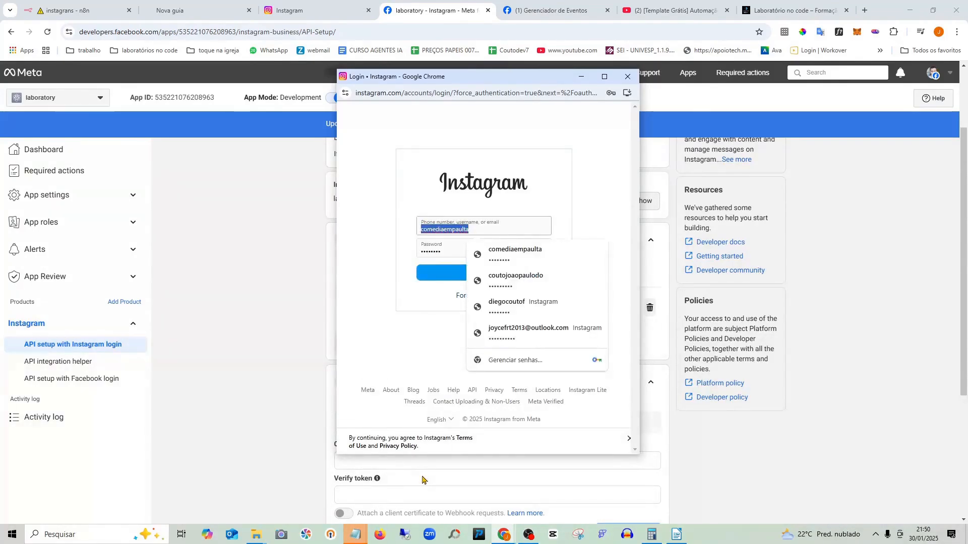
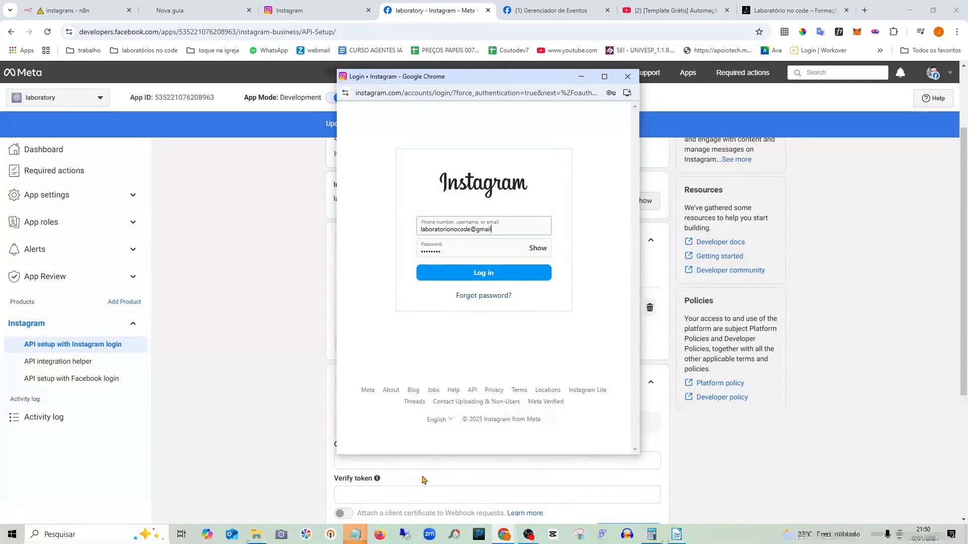
key("Tab")
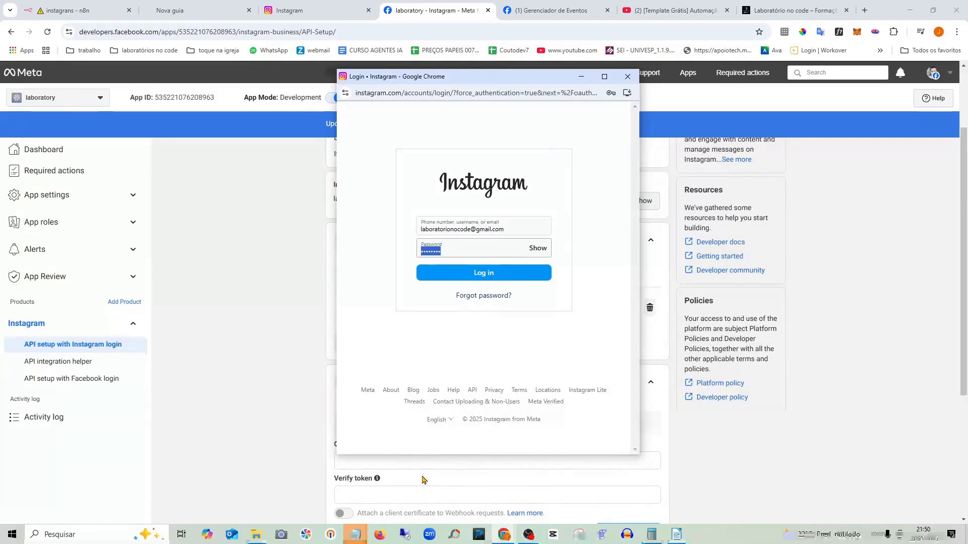
type("l******")
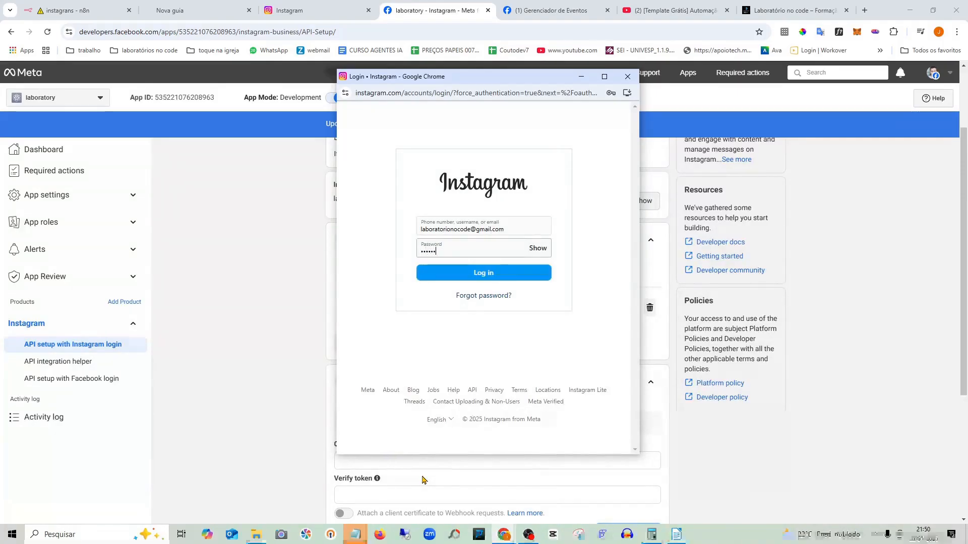
type("*")
left_click(472, 275)
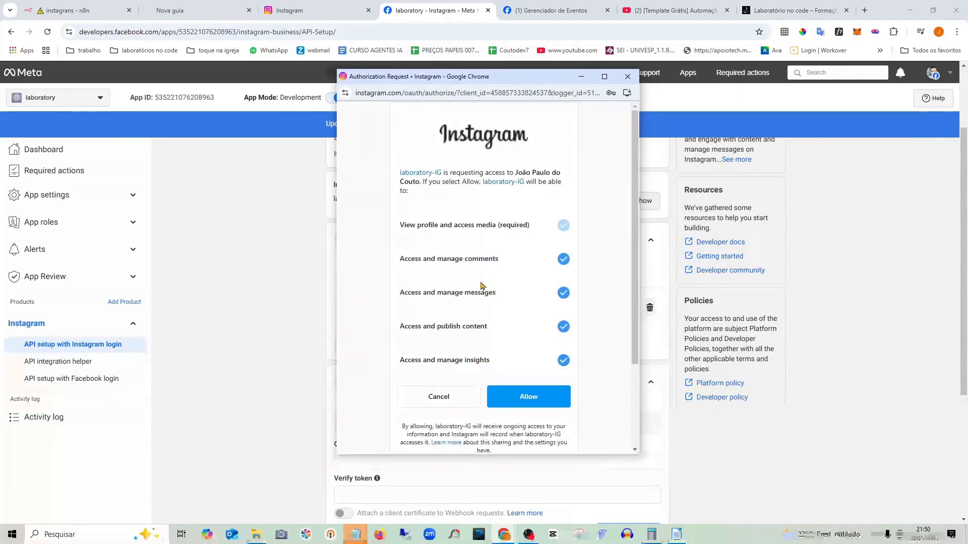
scroll(525, 322, "down", 3)
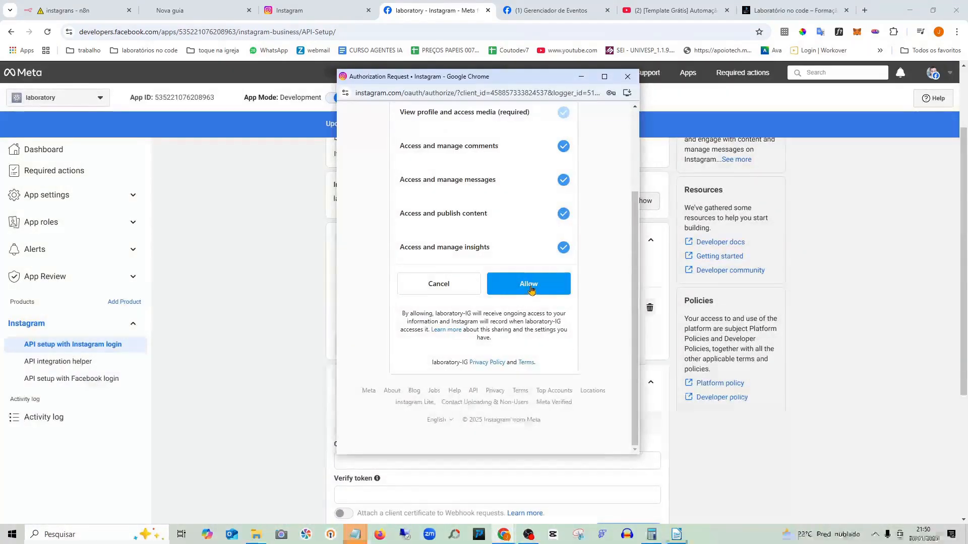
left_click(530, 288)
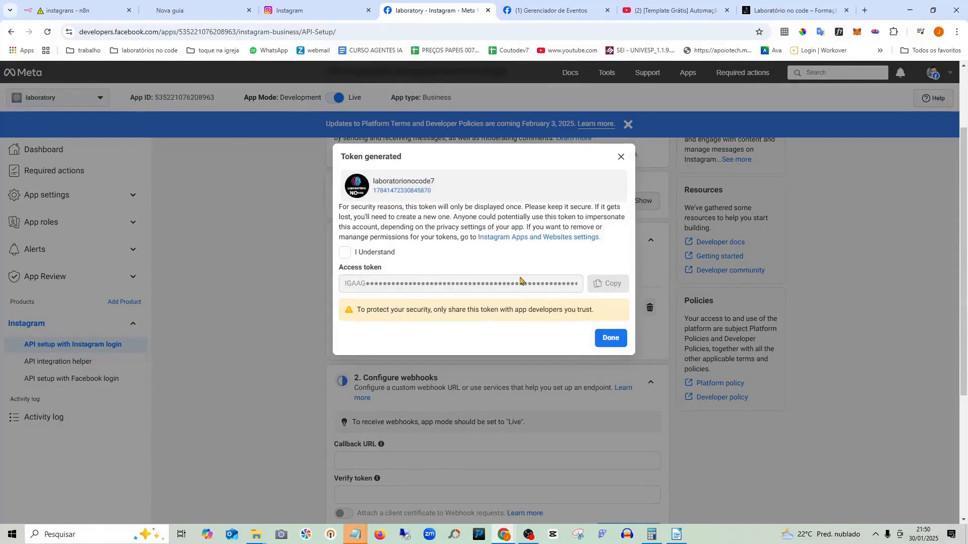
- Acknowledge the warning, copy the revealed access token, and bring up the 'tokem instagrans.txt' Notepad file
left_click(346, 255)
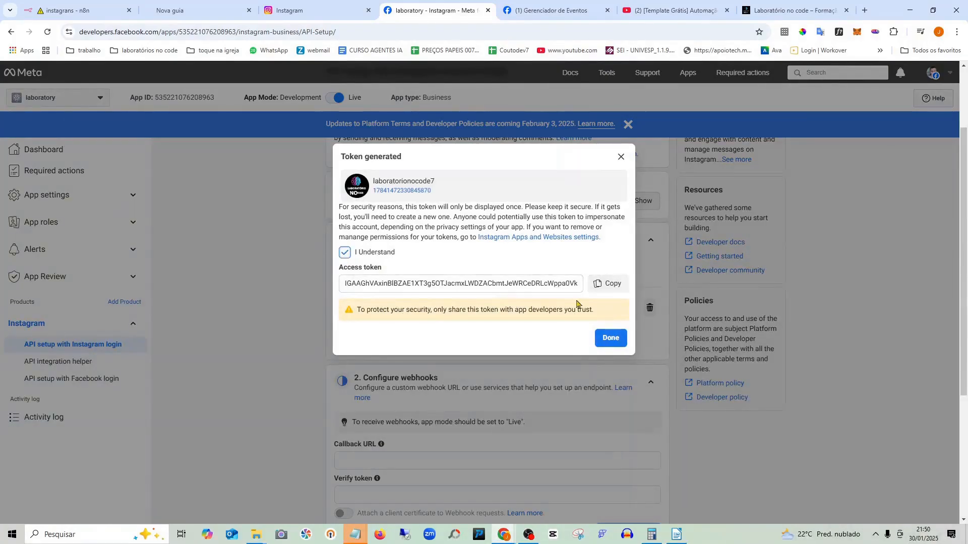
left_click(598, 284)
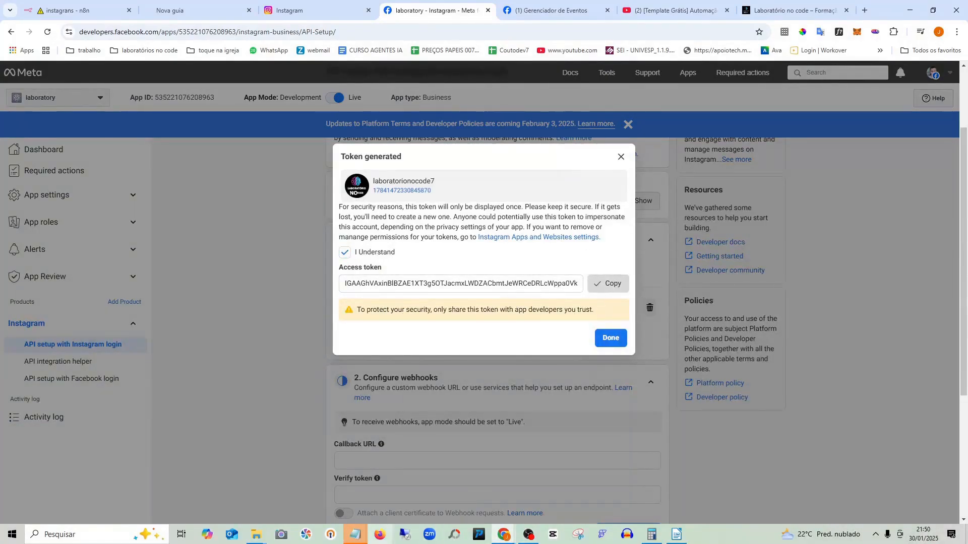
mouse_move(356, 536)
left_click(419, 494)
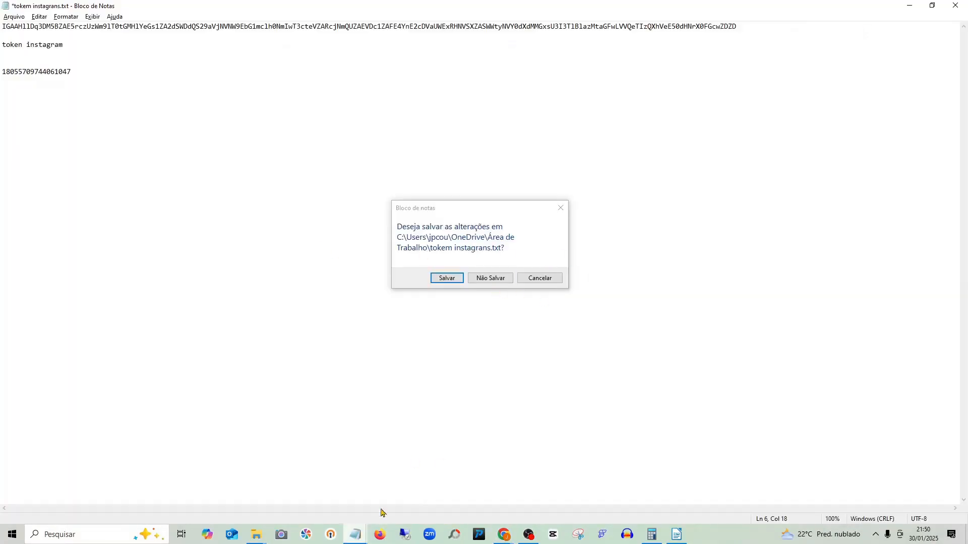
- Start a new untitled Notepad document without saving the old one, paste the access token, and minimize it
left_click(559, 281)
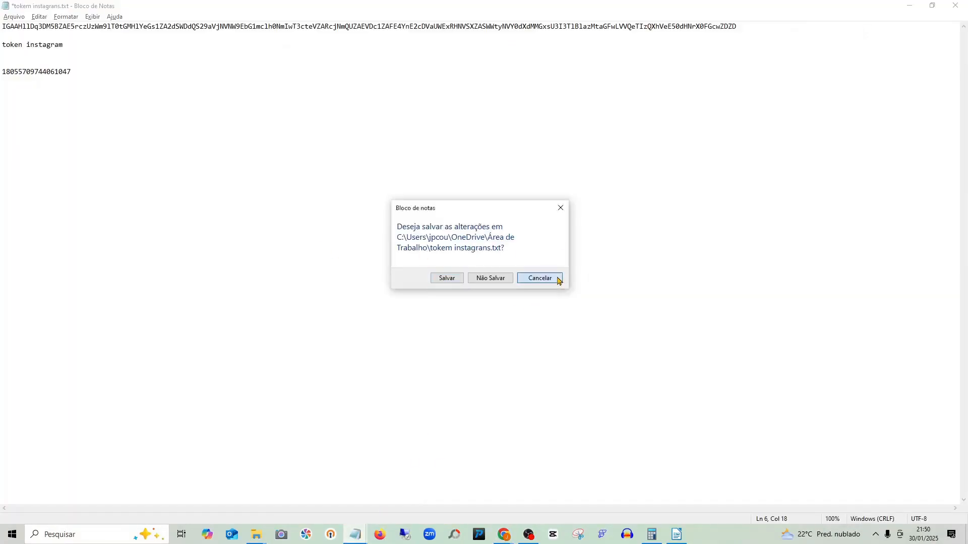
left_click(15, 17)
left_click(43, 29)
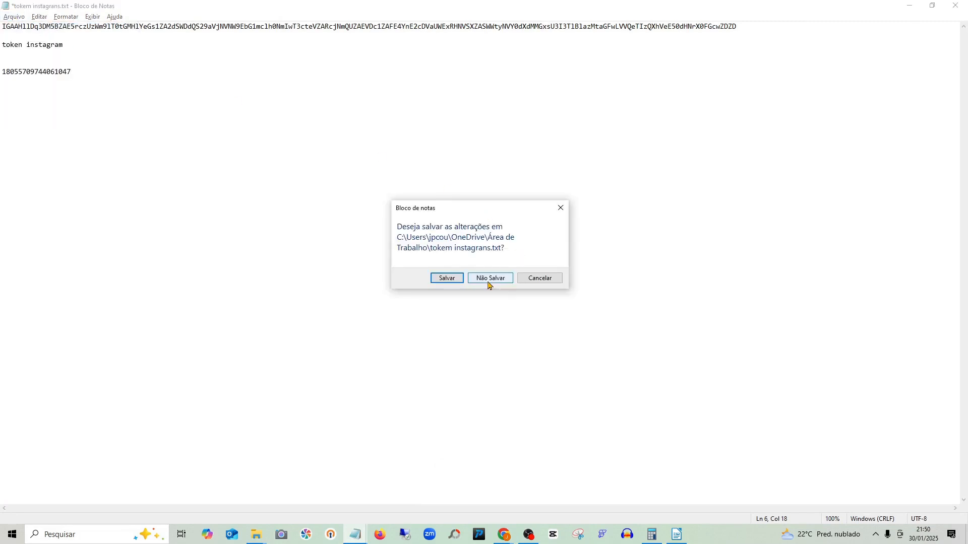
left_click(447, 280)
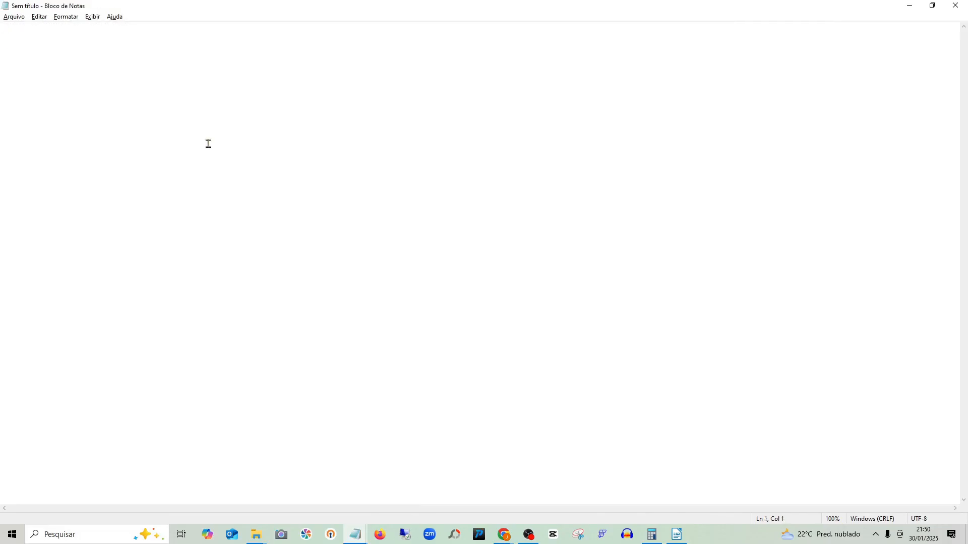
key("ctrl+v")
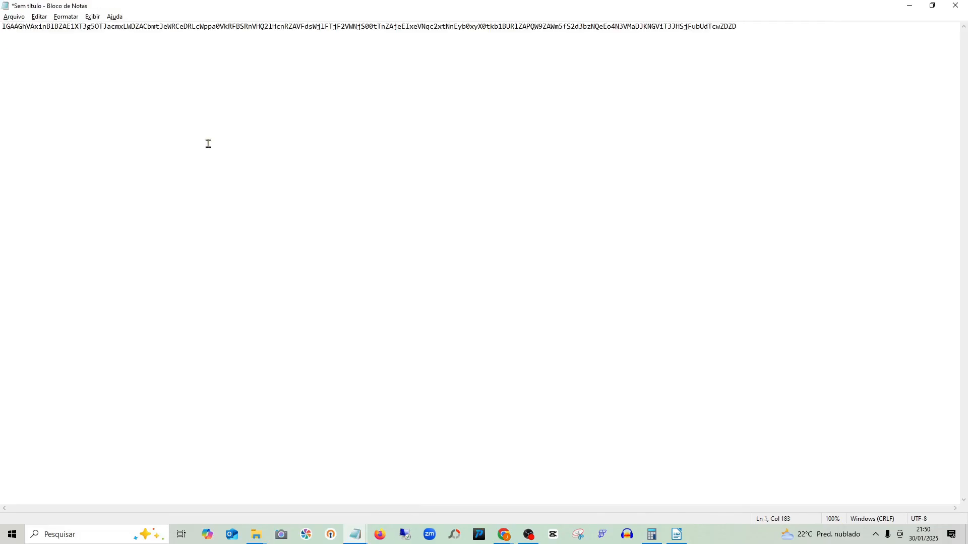
left_click(910, 5)
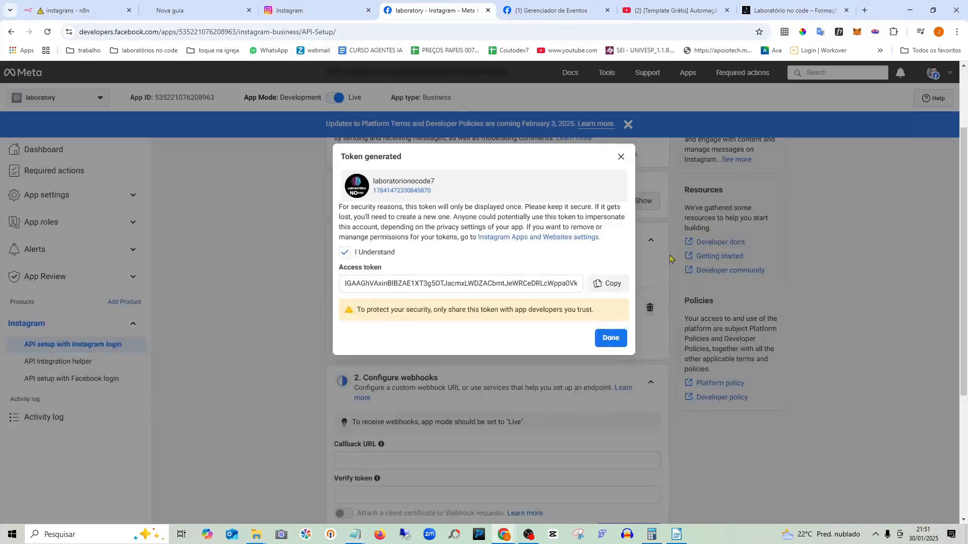
- Close the Token generated dialog, review the Configure webhooks section, and open a new tab with the bookmark list
left_click(610, 341)
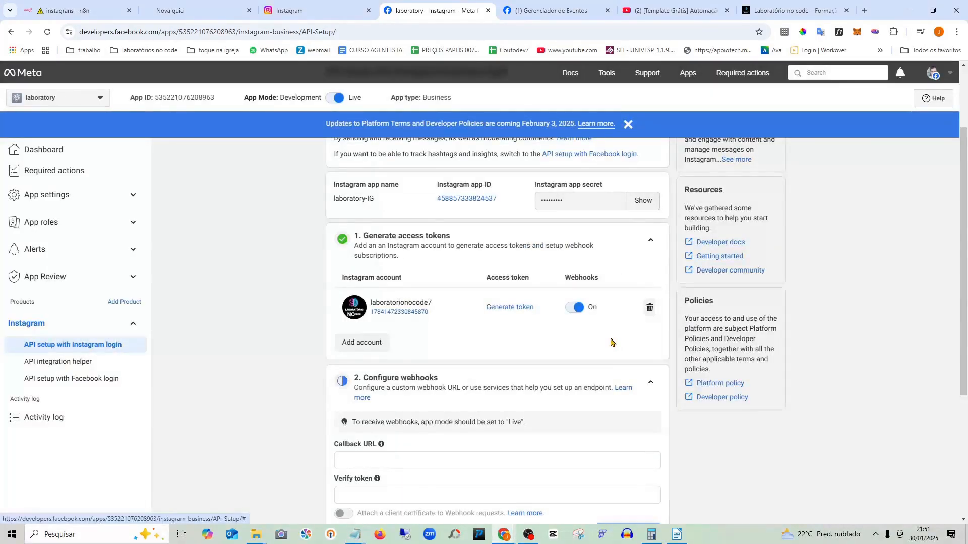
scroll(566, 324, "down", 1)
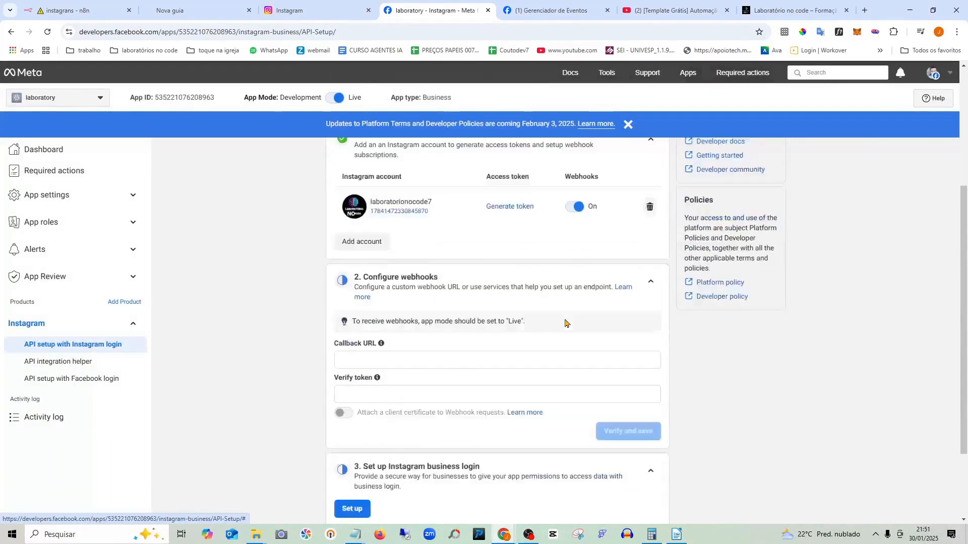
scroll(489, 310, "up", 3)
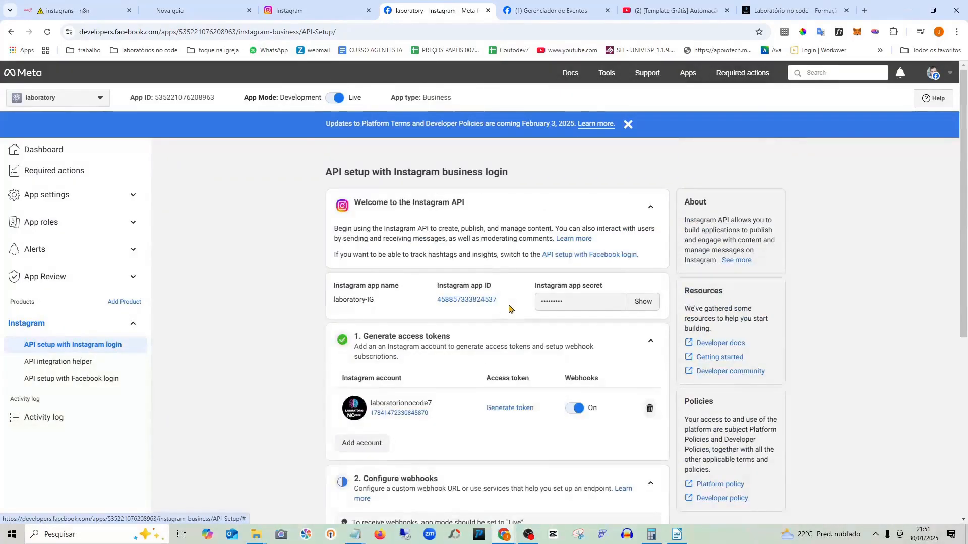
scroll(495, 300, "down", 4)
scroll(514, 304, "down", 2)
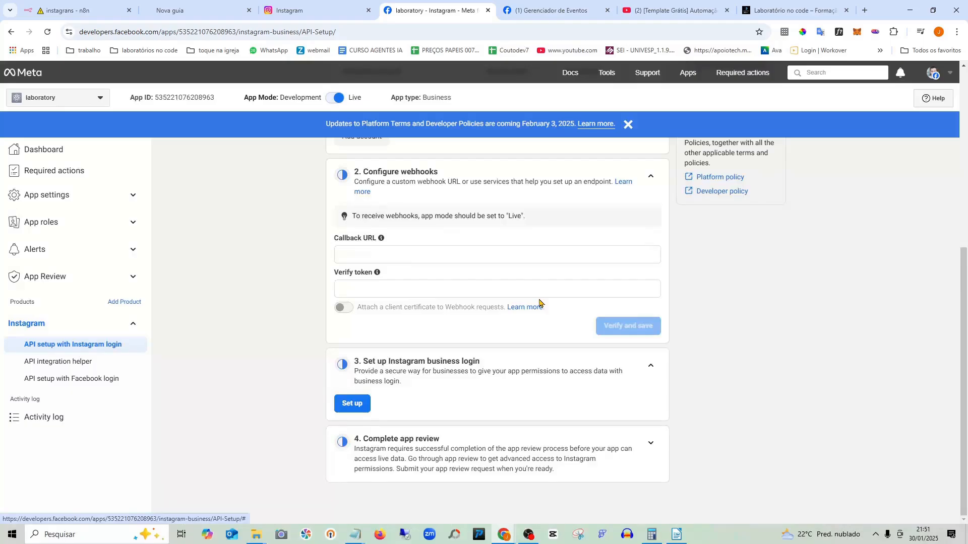
scroll(540, 302, "up", 1)
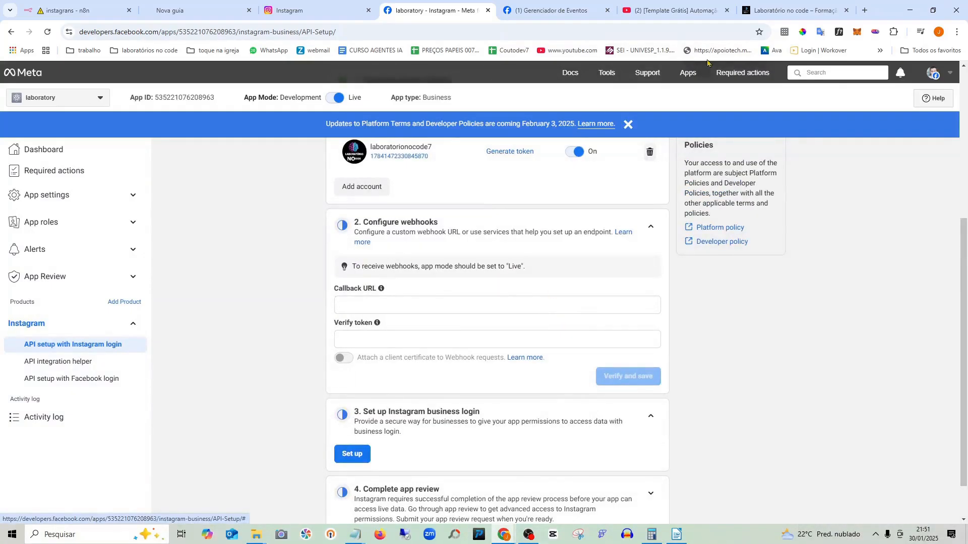
left_click(864, 10)
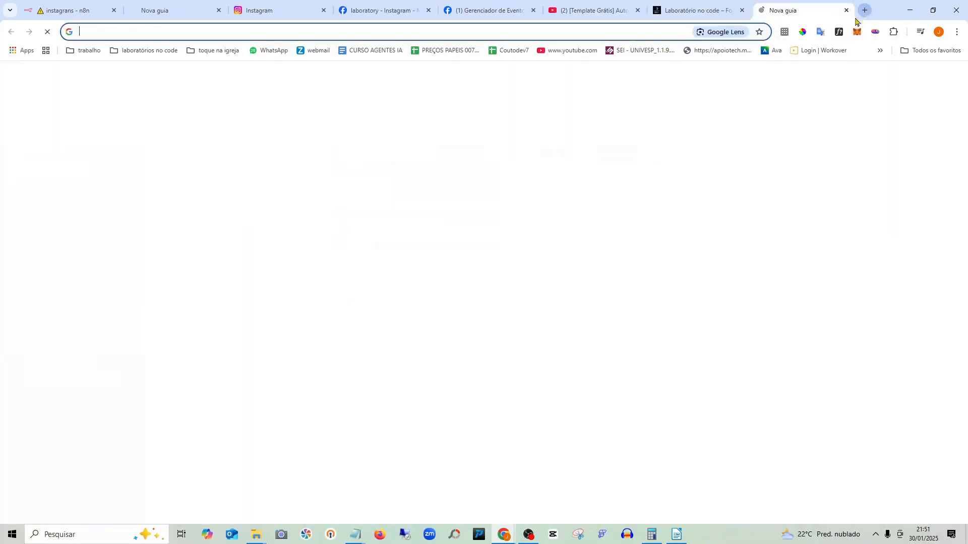
left_click(879, 50)
- Load the n8n workflows home page from the 'n8n - Testes' bookmark
scroll(771, 434, "down", 5)
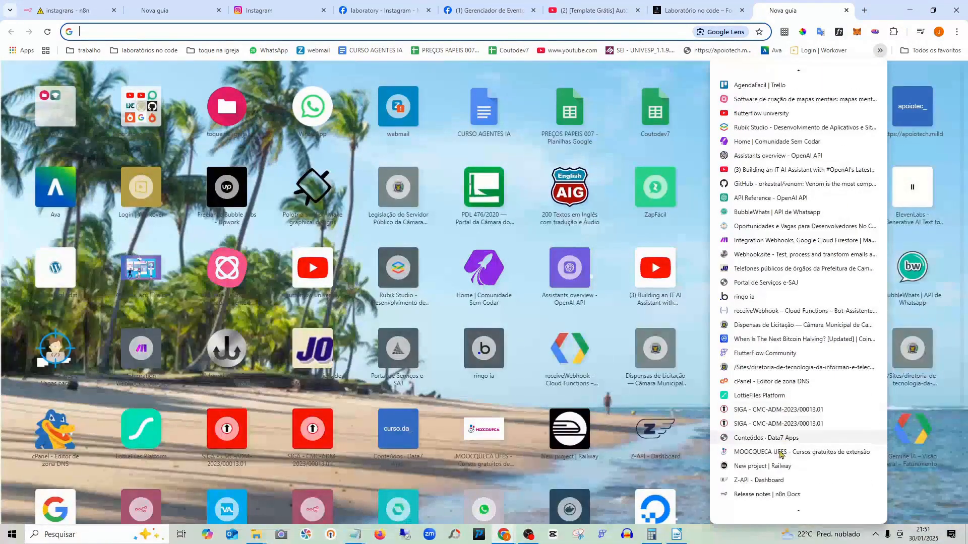
scroll(771, 446, "down", 5)
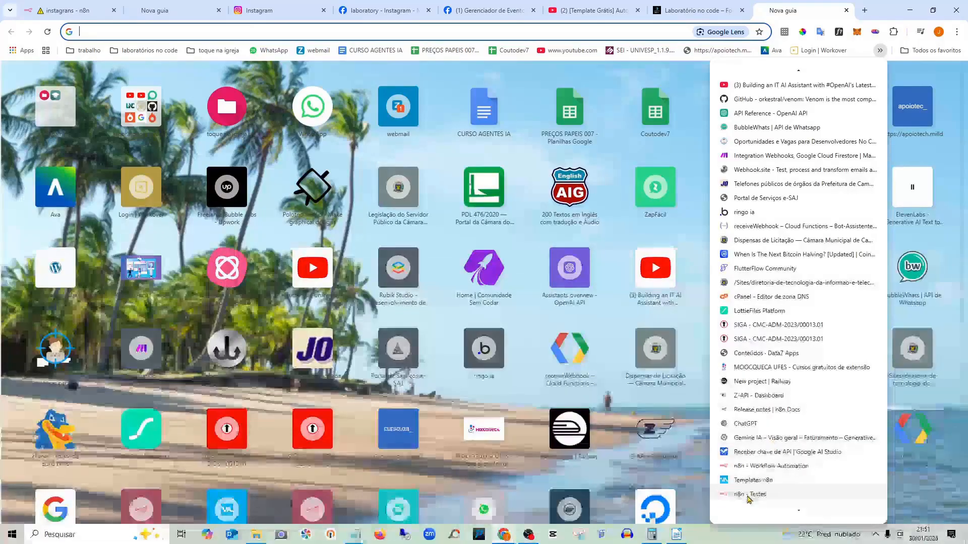
left_click(751, 441)
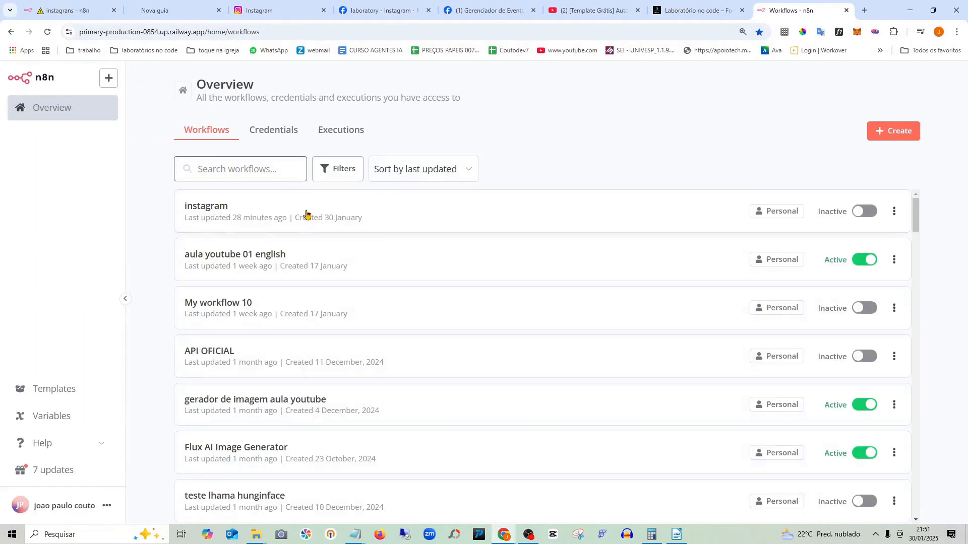
- Open the instagram workflow and add an 'On webhook call' trigger as its first step
left_click(306, 214)
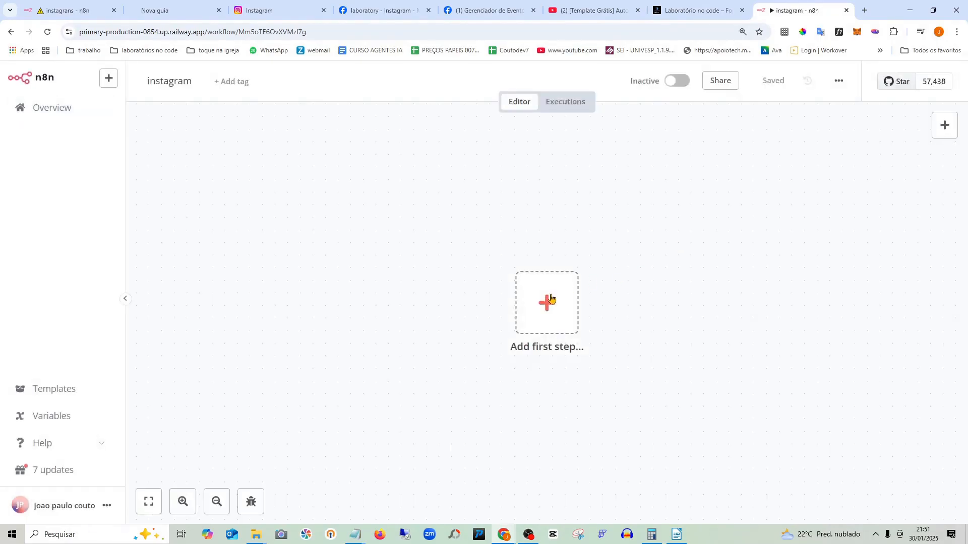
left_click(543, 310)
scroll(847, 326, "down", 1)
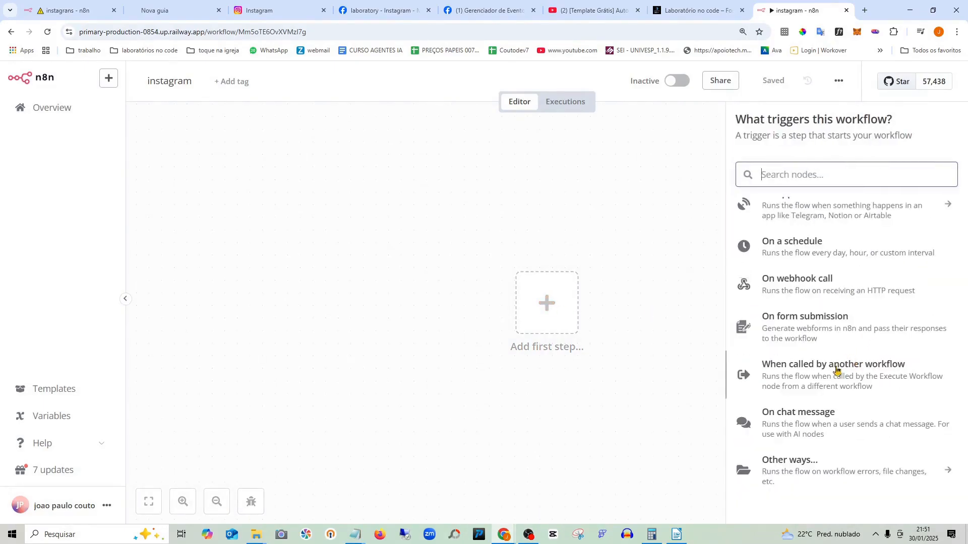
left_click(792, 292)
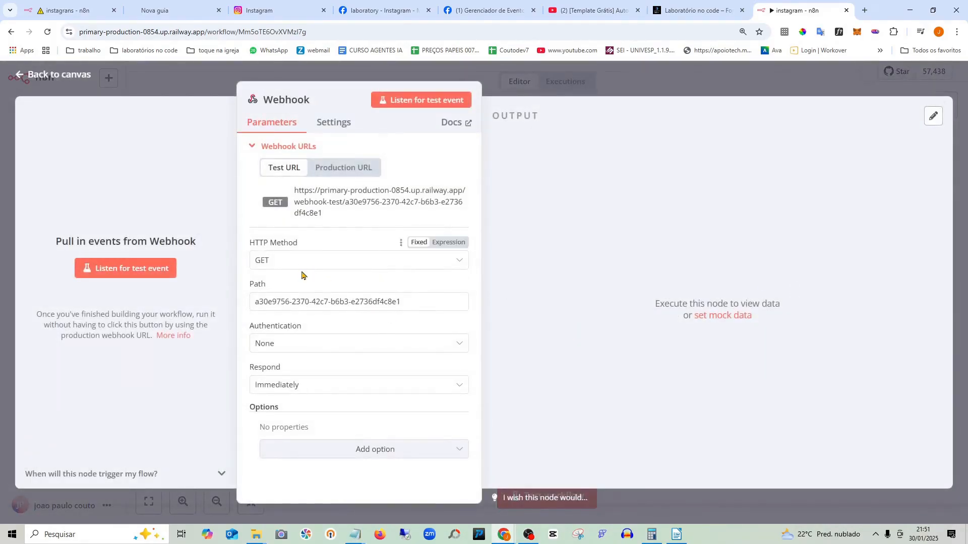
- Copy the Webhook node's Production URL to the clipboard
left_click(345, 172)
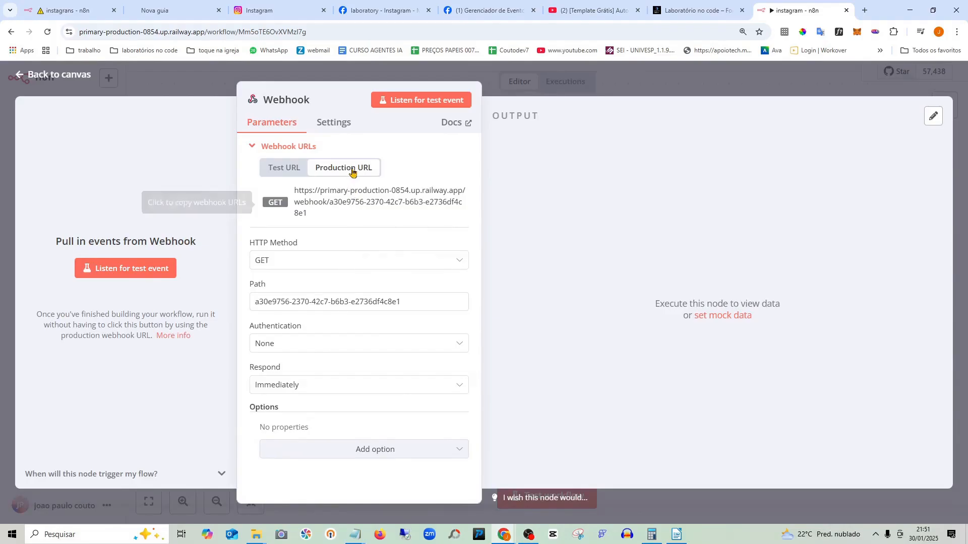
left_click(315, 217)
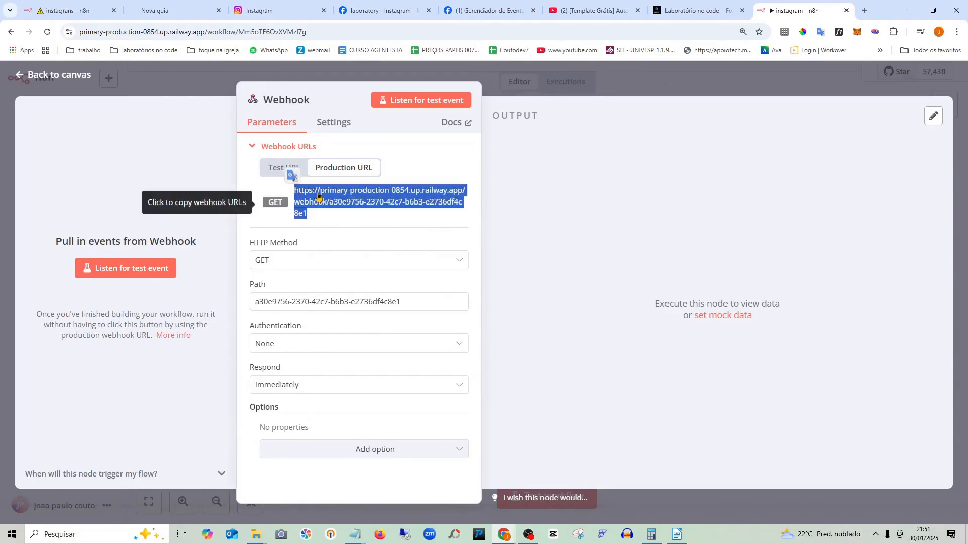
right_click(318, 196)
left_click(362, 207)
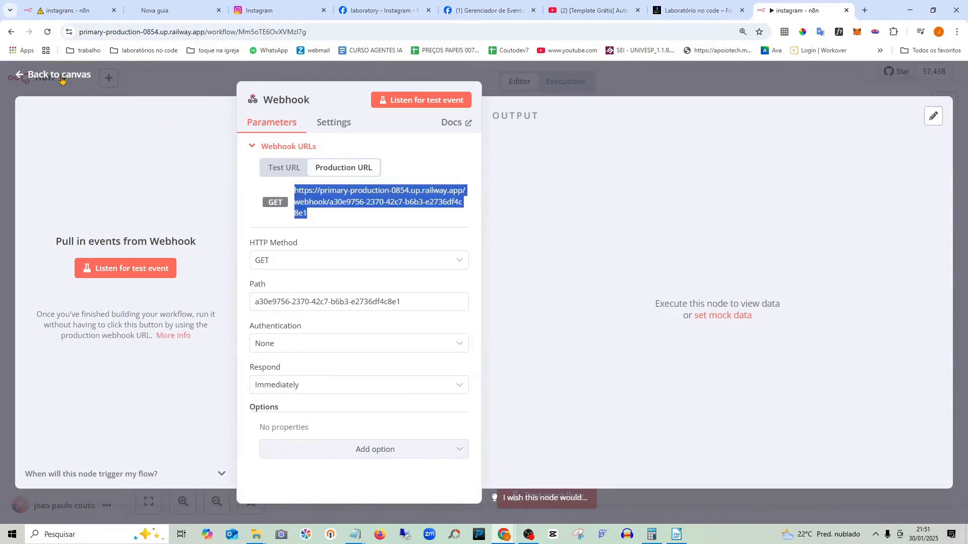
- Activate the workflow and reposition the Webhook node on the canvas
left_click(61, 77)
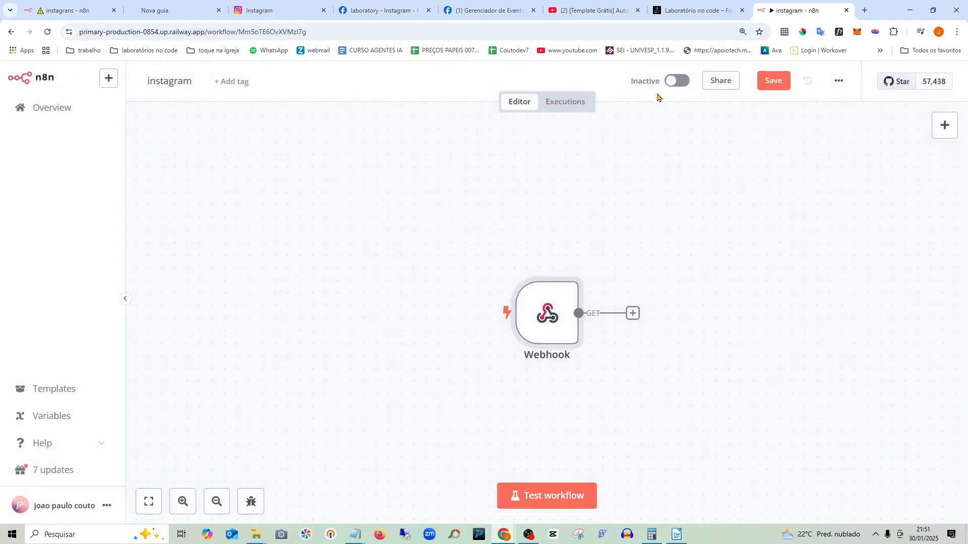
left_click(670, 82)
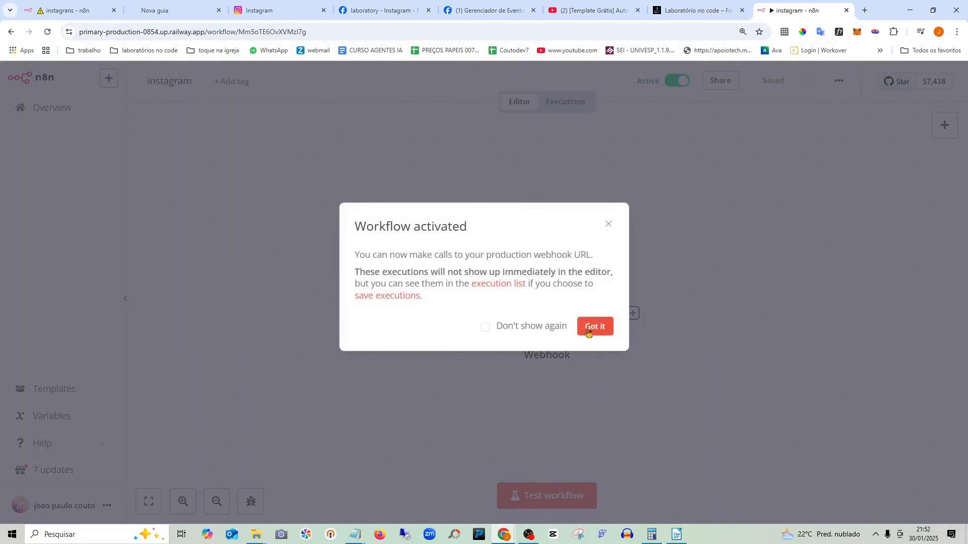
left_click(593, 329)
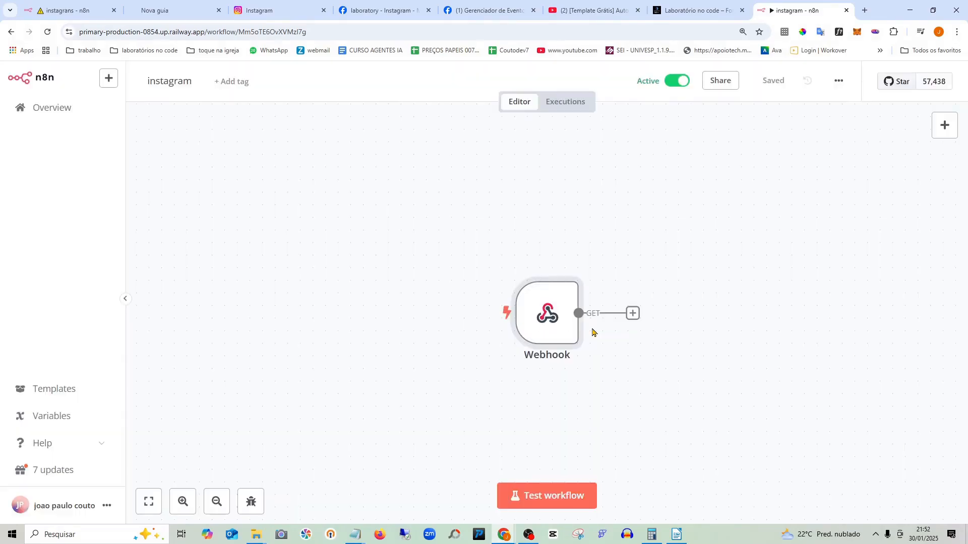
left_click_drag(549, 312, 285, 236)
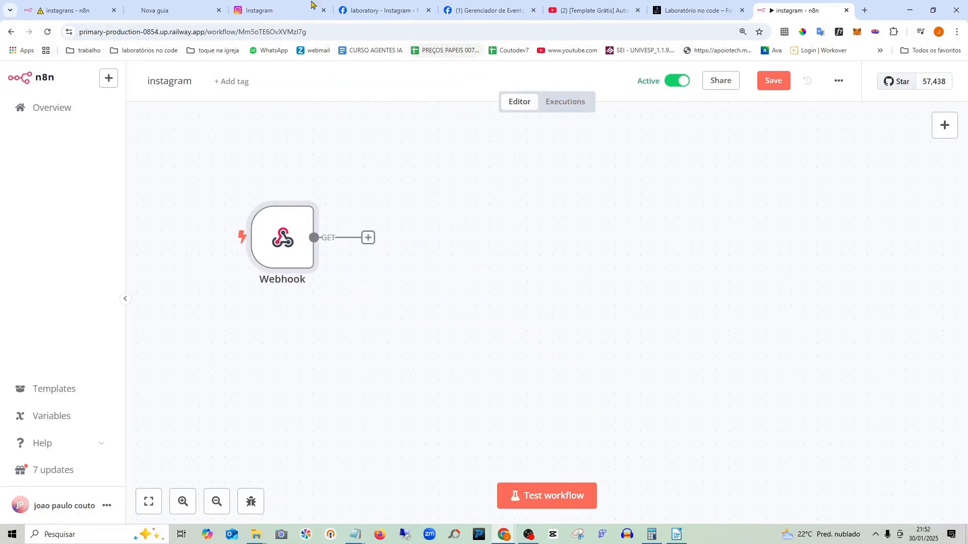
left_click(250, 15)
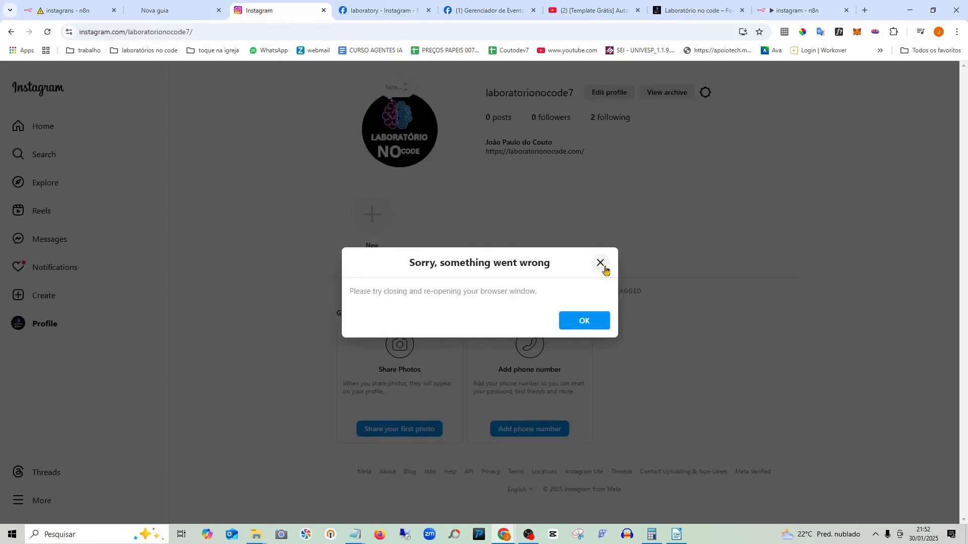
left_click(392, 6)
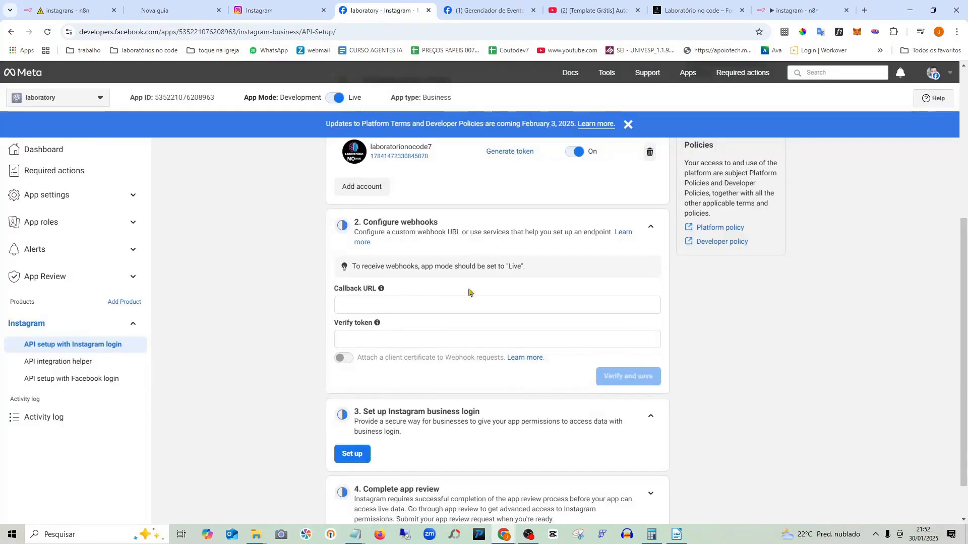
left_click(371, 305)
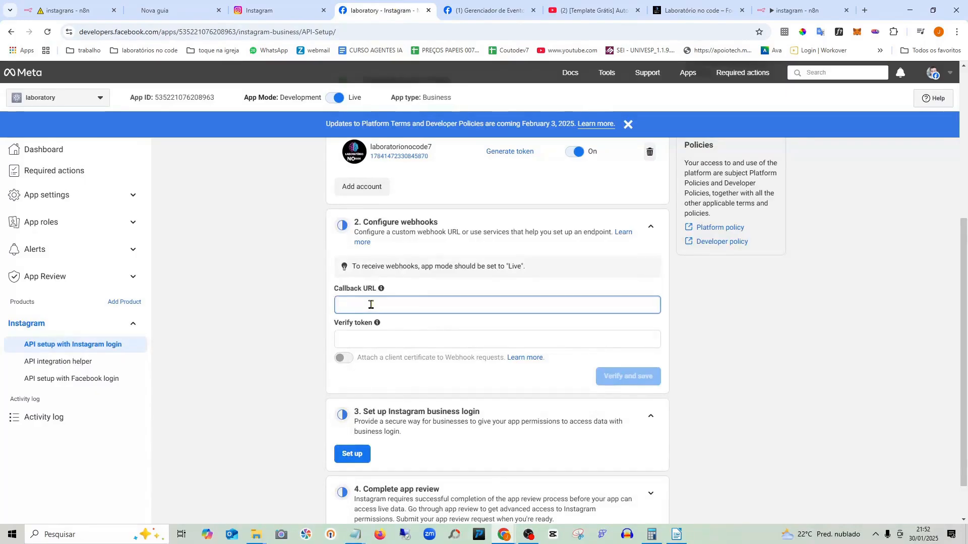
key("ctrl+v")
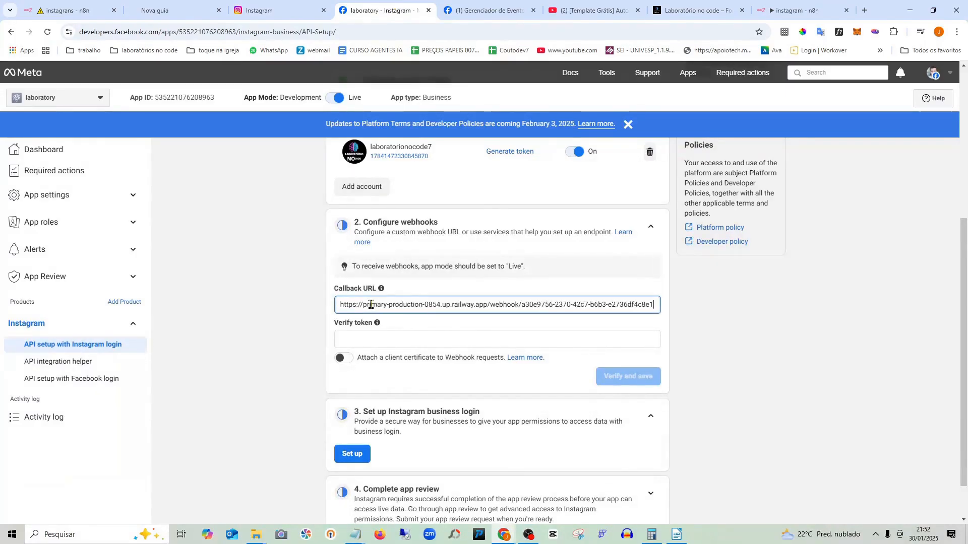
left_click(426, 339)
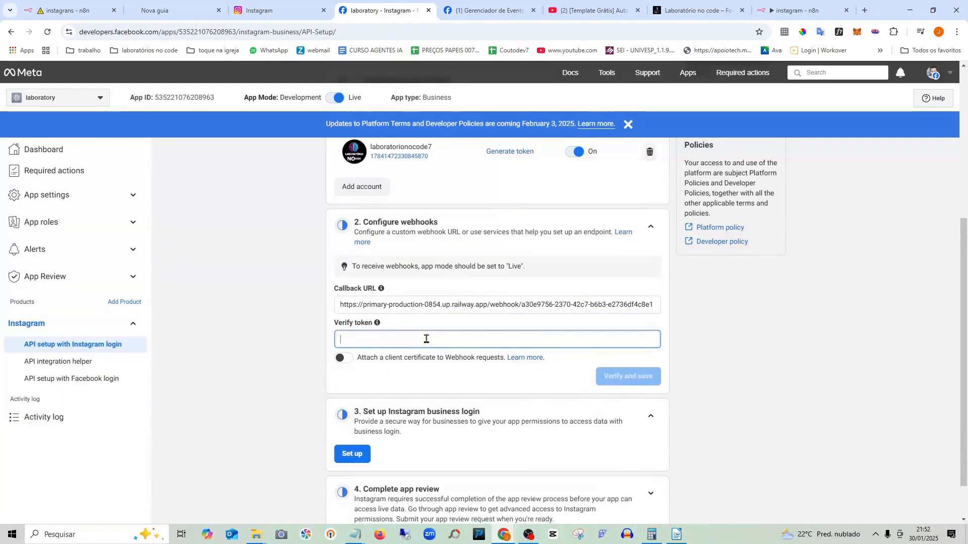
type("565656")
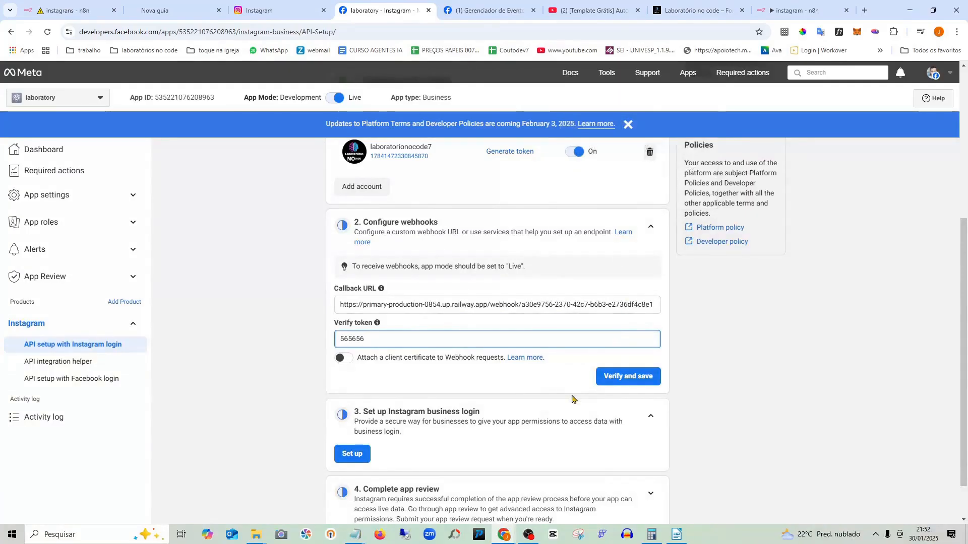
left_click(636, 378)
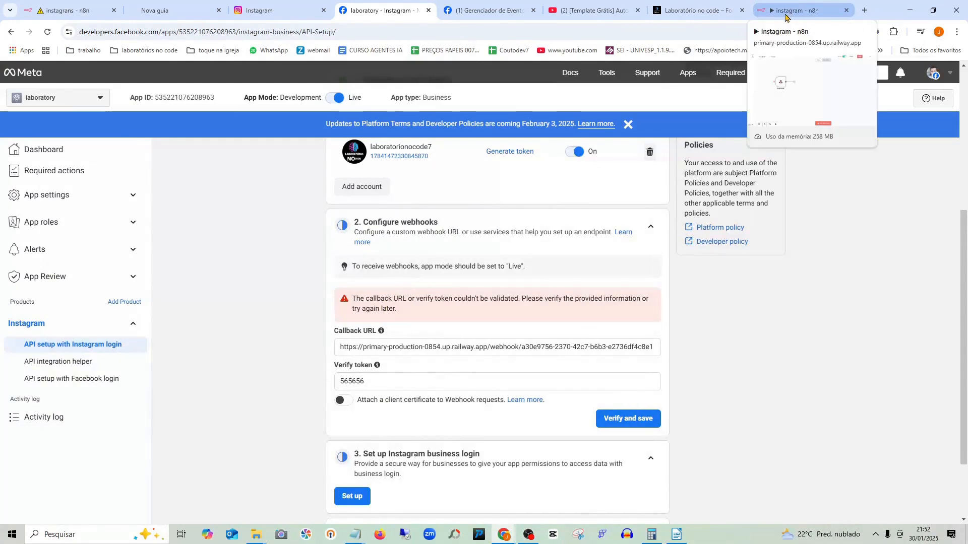
left_click(784, 16)
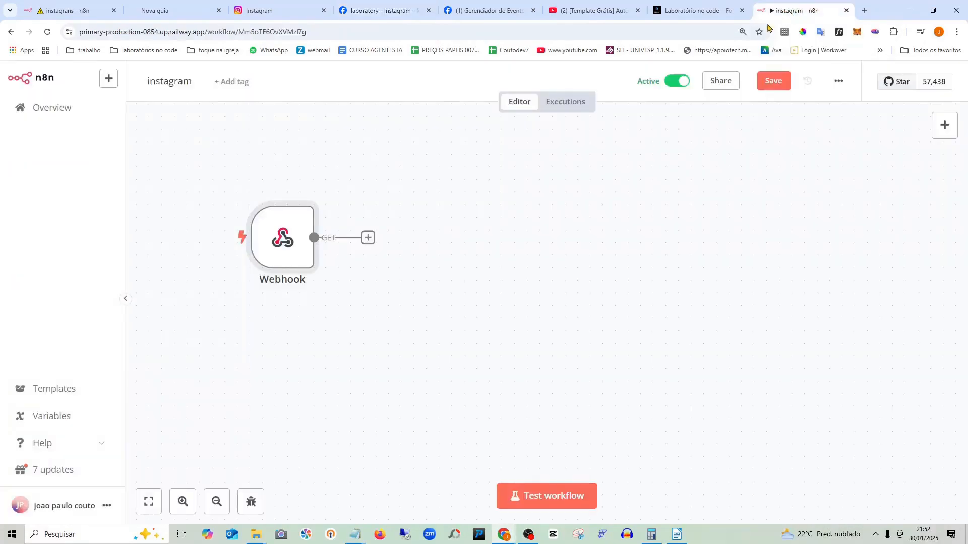
- Open the latest execution's Webhook node and view its output as JSON, zoomed in
left_click(567, 102)
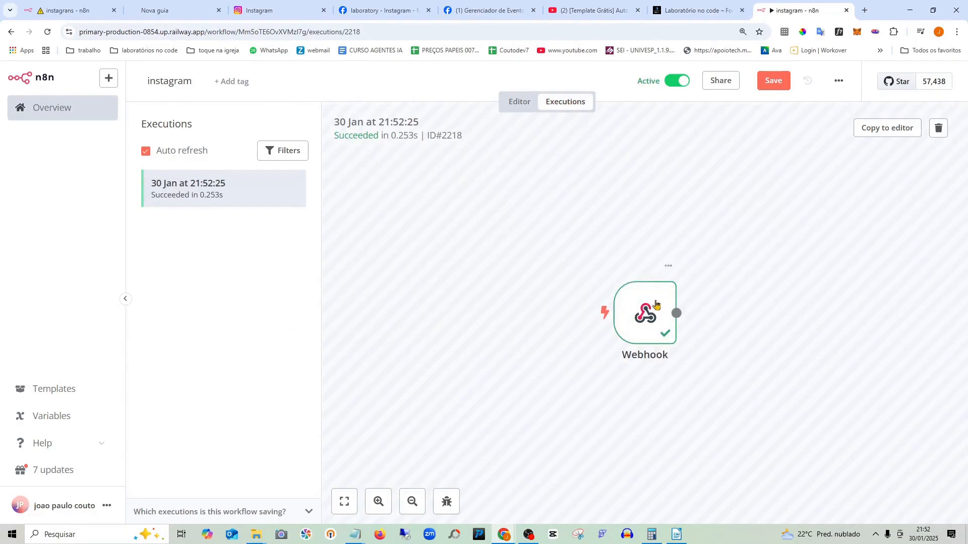
double_click(651, 304)
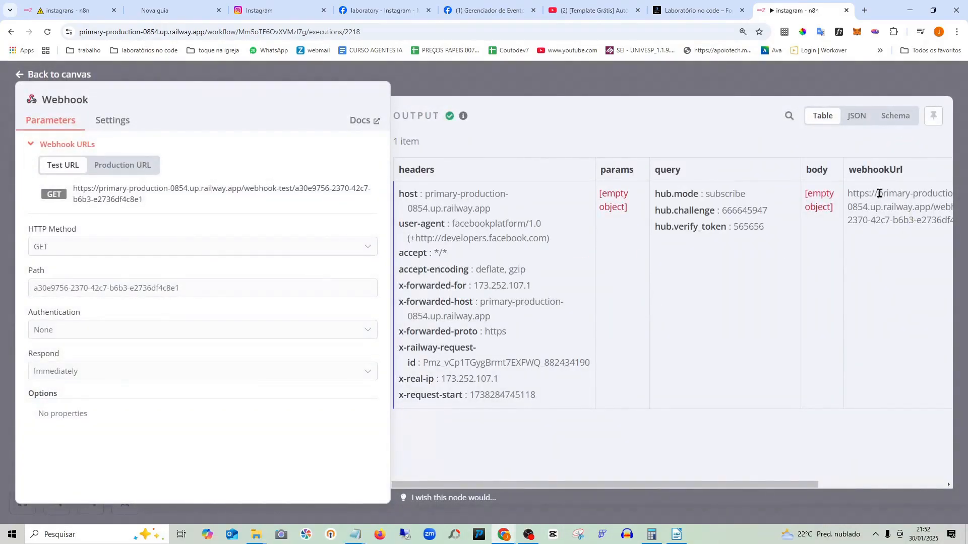
key("ctrl+plus")
key("ctrl+plus")
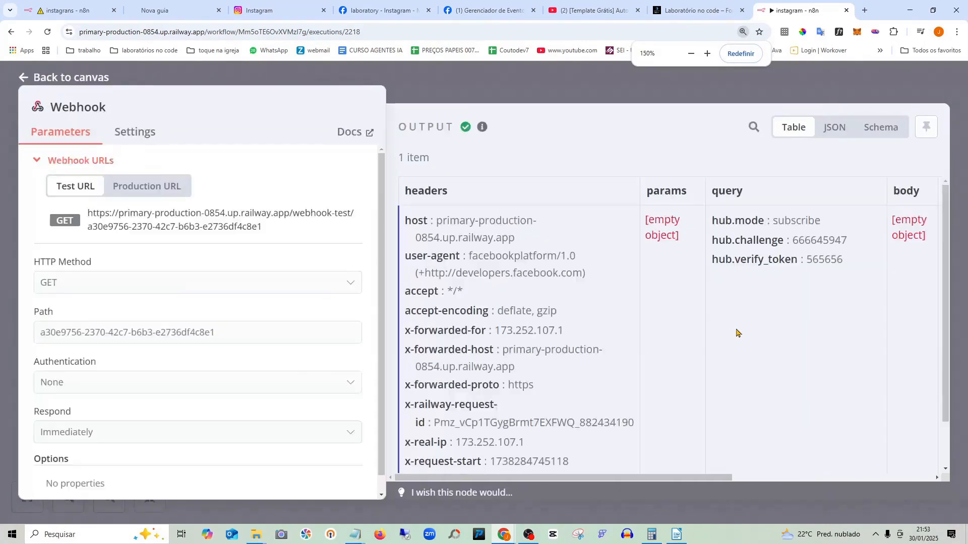
key("ctrl+plus")
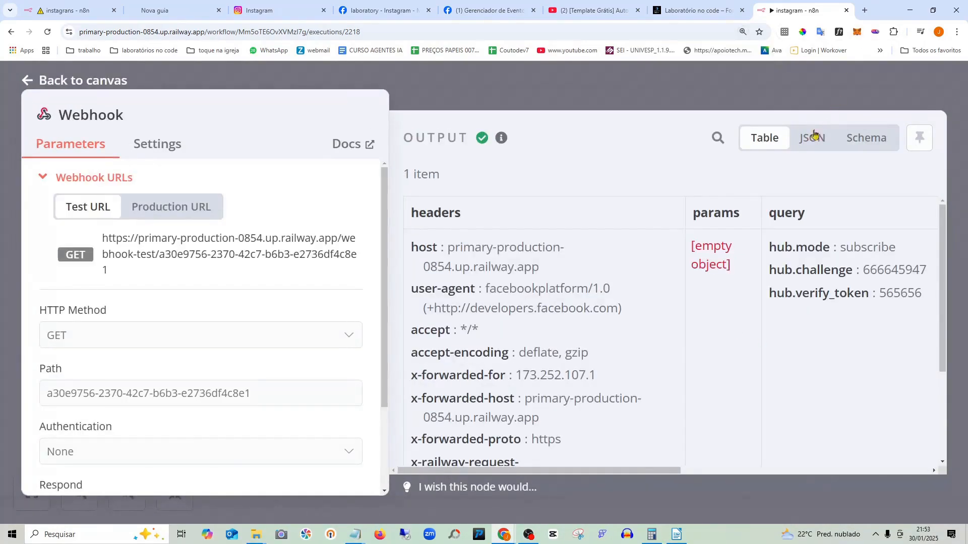
left_click(813, 137)
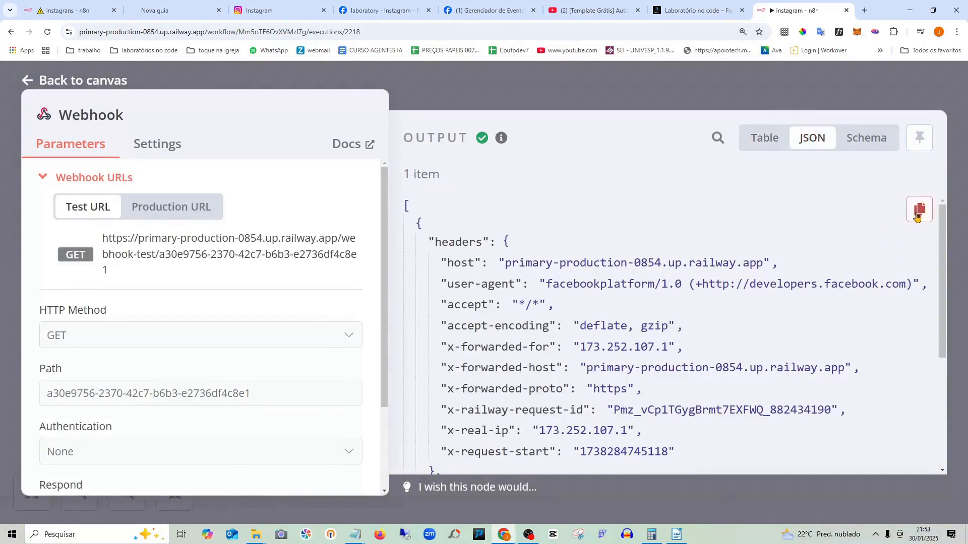
- Copy the execution's output data and return to the workflow Editor
left_click(917, 216)
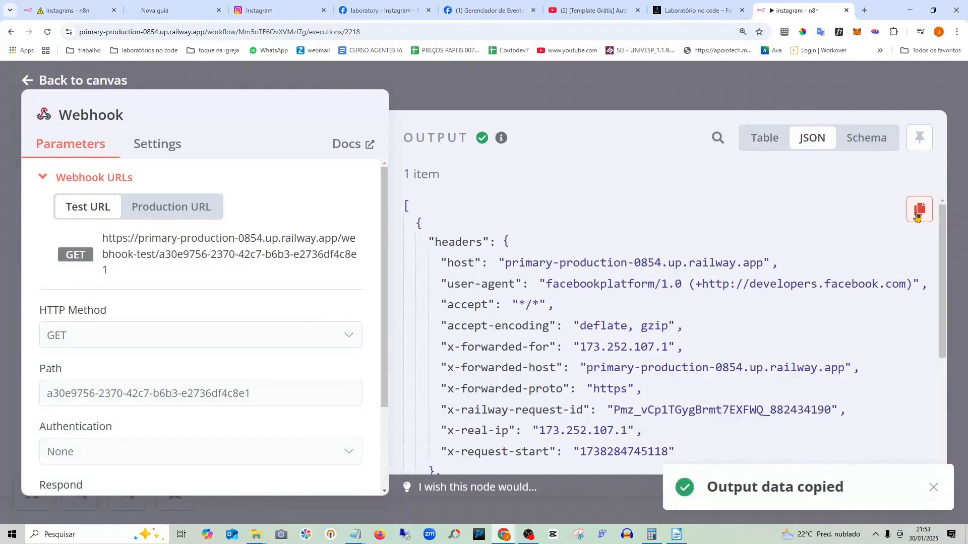
scroll(493, 292, "down", 5)
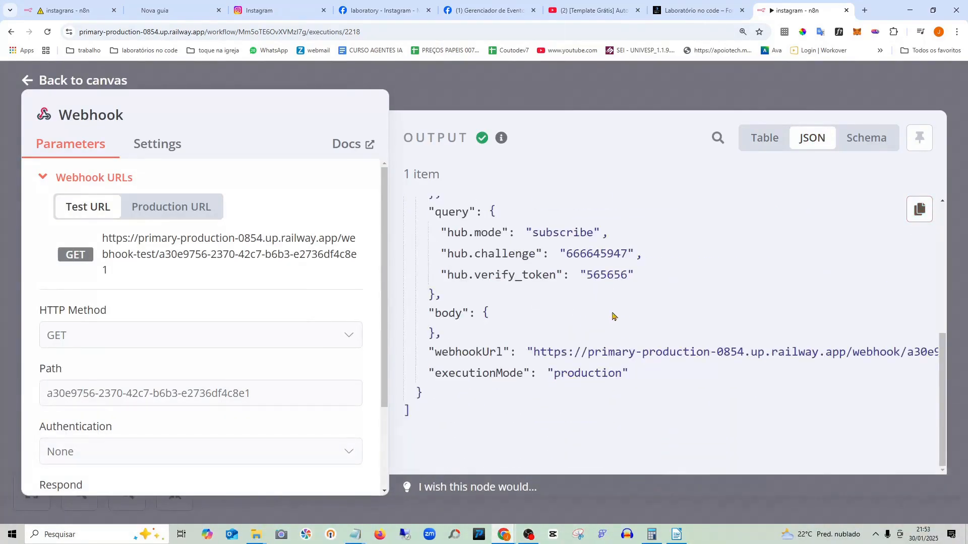
scroll(612, 316, "up", 5)
scroll(651, 301, "down", 5)
scroll(721, 277, "up", 5)
left_click(920, 210)
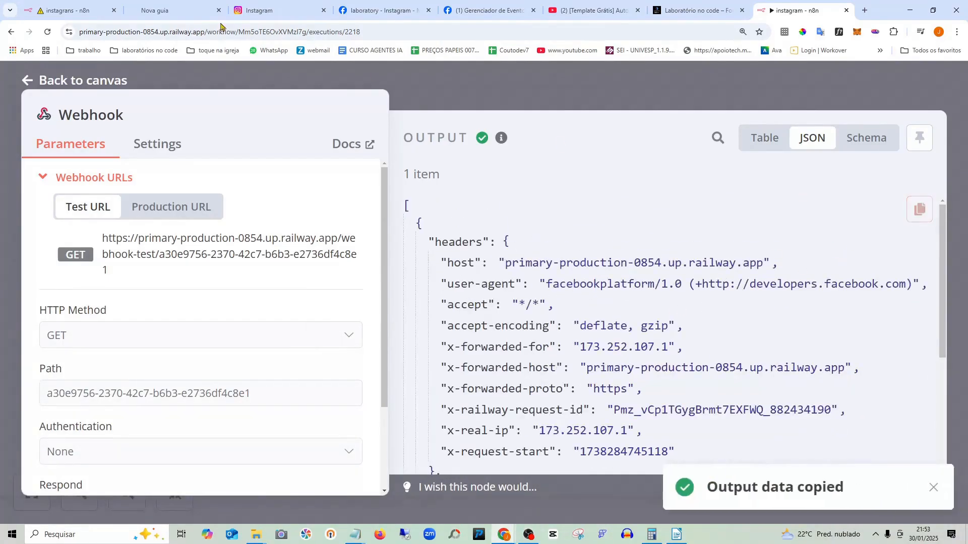
left_click(99, 83)
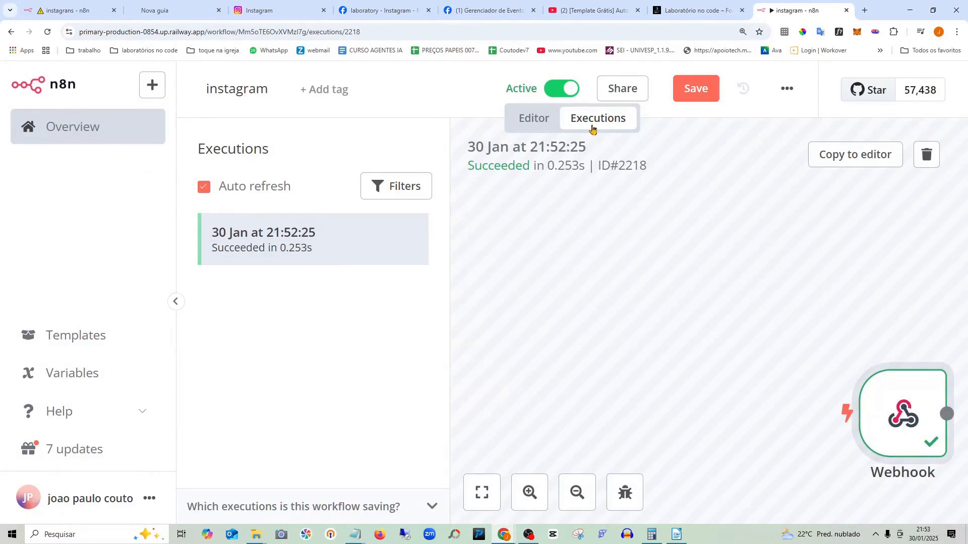
left_click(537, 124)
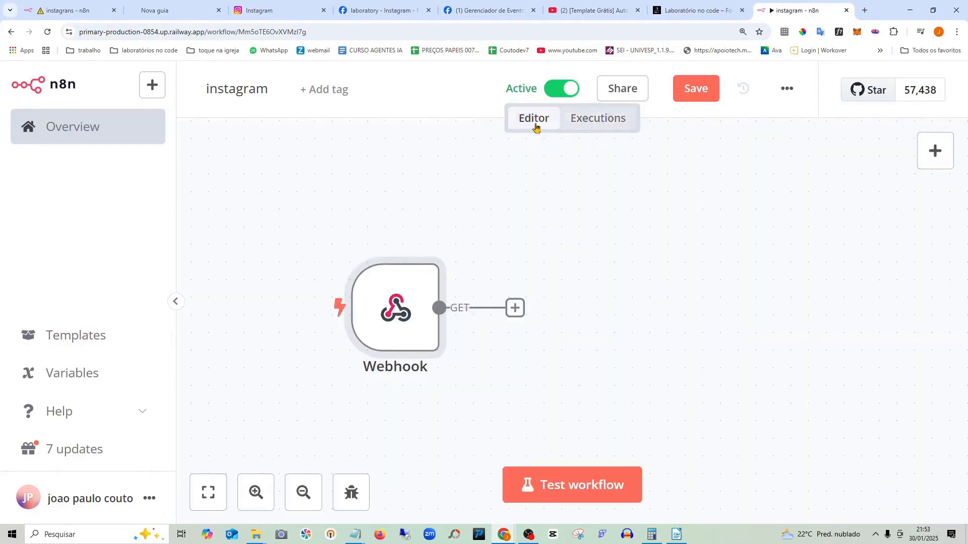
- Open the Webhook node's output editor, then close it, discarding the unsaved changes
double_click(392, 287)
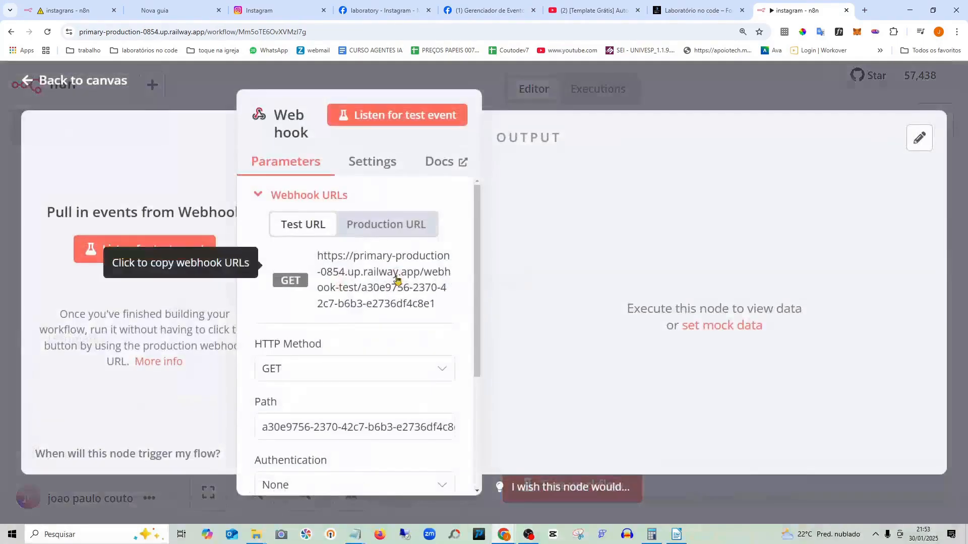
left_click(920, 139)
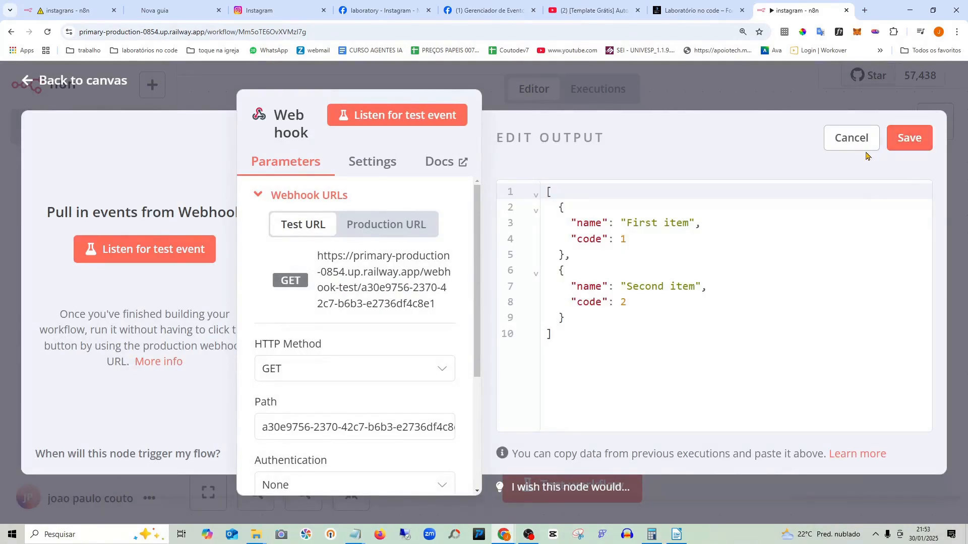
left_click(94, 82)
left_click(578, 322)
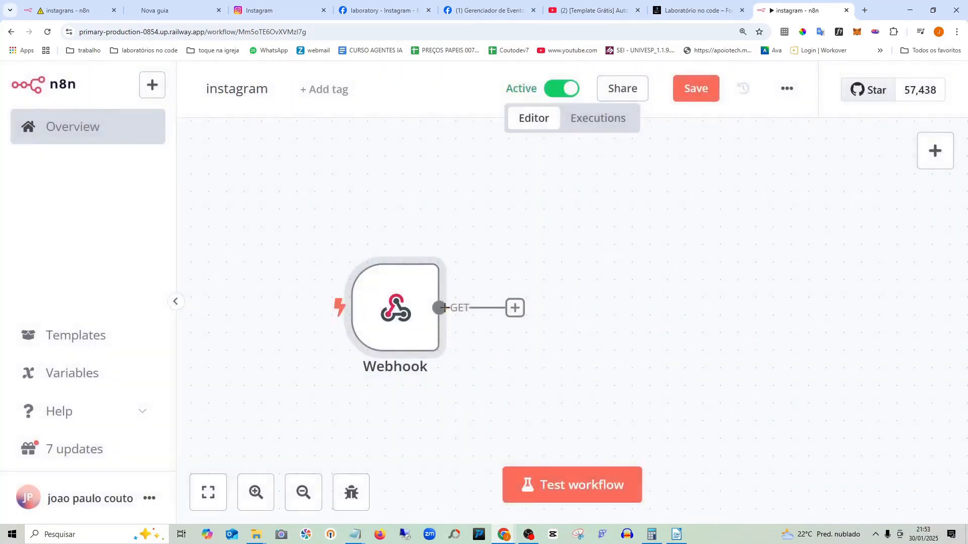
- Replace the Webhook's sample output with the pasted execution data and save it as pinned data
double_click(373, 288)
left_click(919, 138)
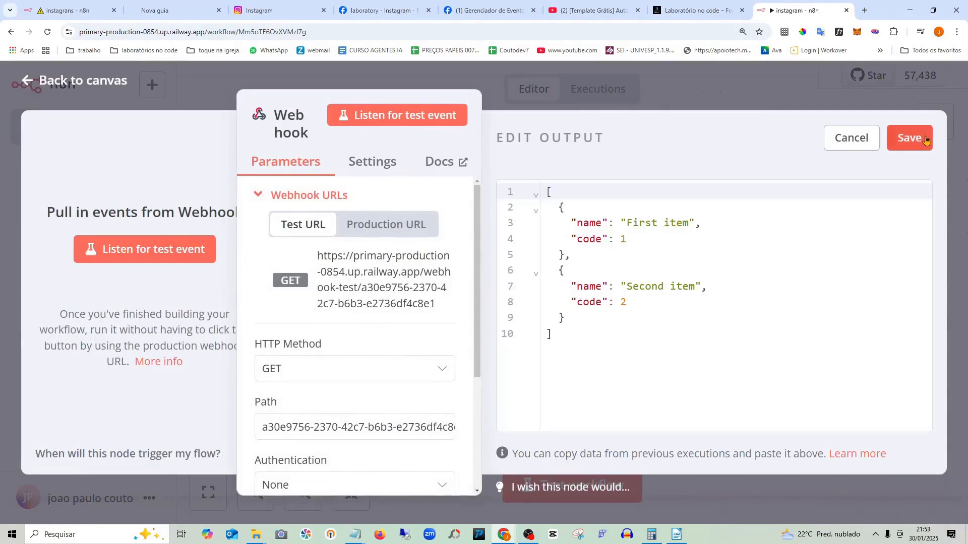
mouse_move(593, 367)
left_mouse_down()
mouse_move(515, 179)
mouse_move(517, 154)
left_mouse_up()
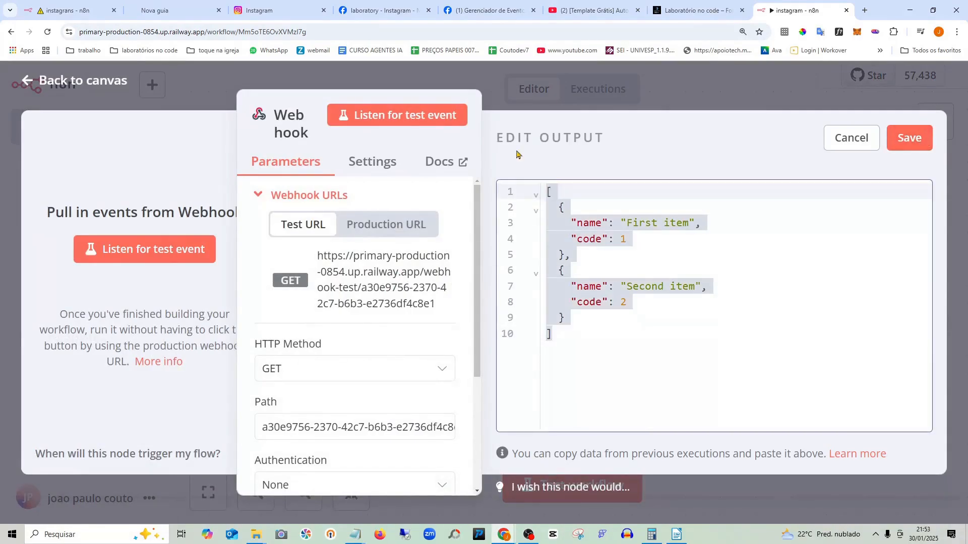
key("ctrl+v")
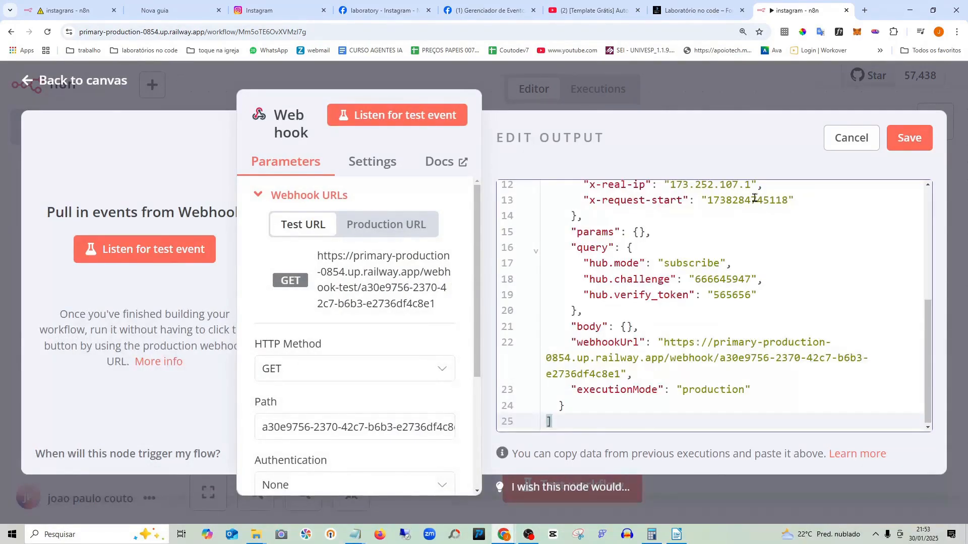
scroll(755, 198, "up", 5)
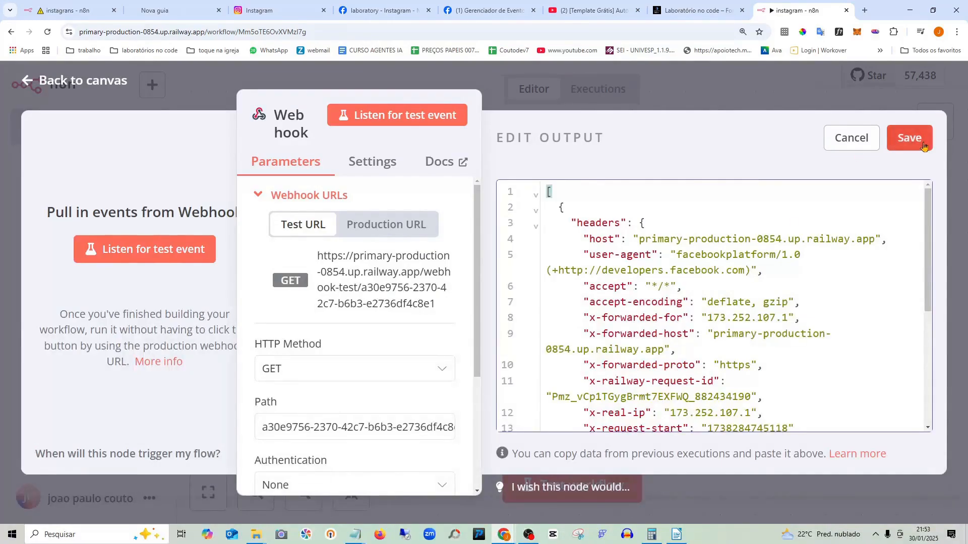
left_click(924, 145)
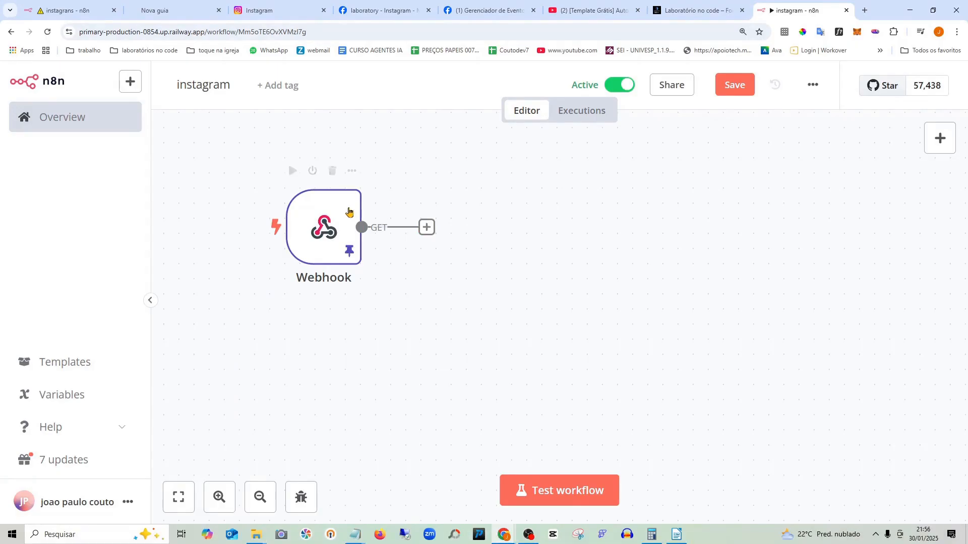
double_click(347, 212)
scroll(378, 328, "down", 3)
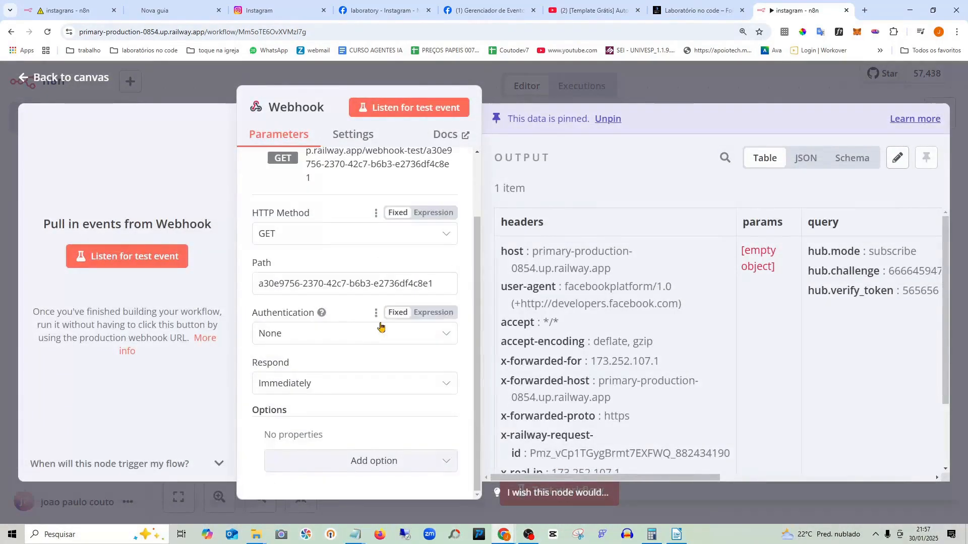
- Set the Webhook to respond 'Using Respond to Webhook Node' and add a Respond to Webhook node
left_click(327, 390)
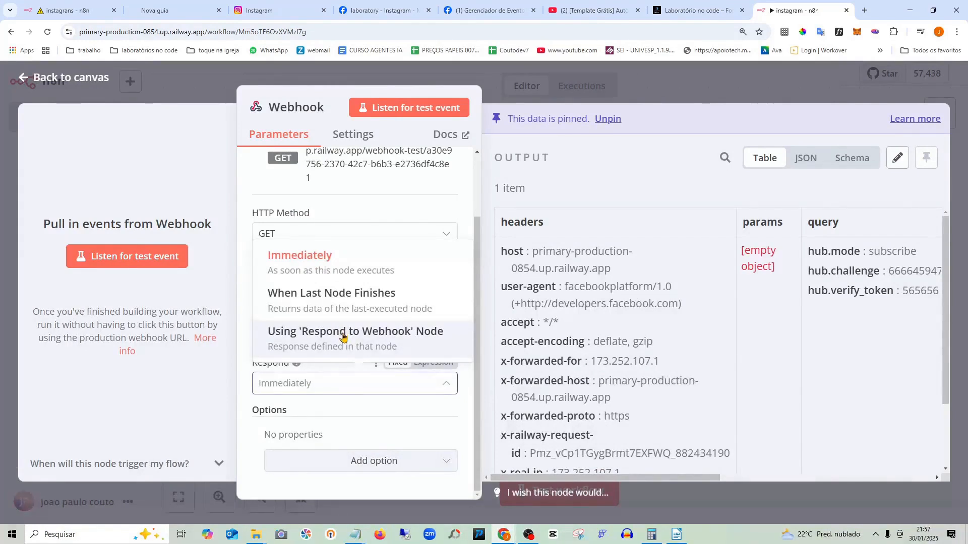
left_click(342, 336)
left_click(73, 76)
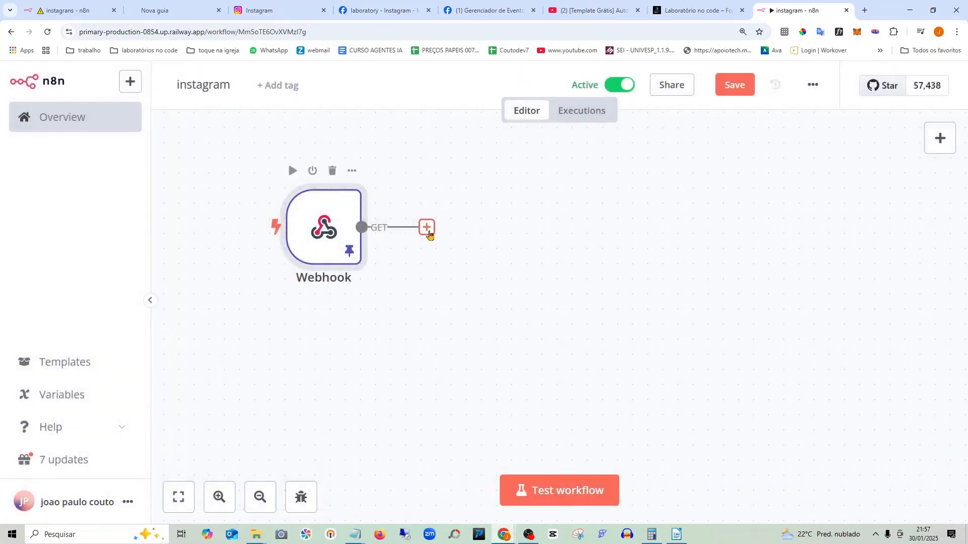
left_click(427, 228)
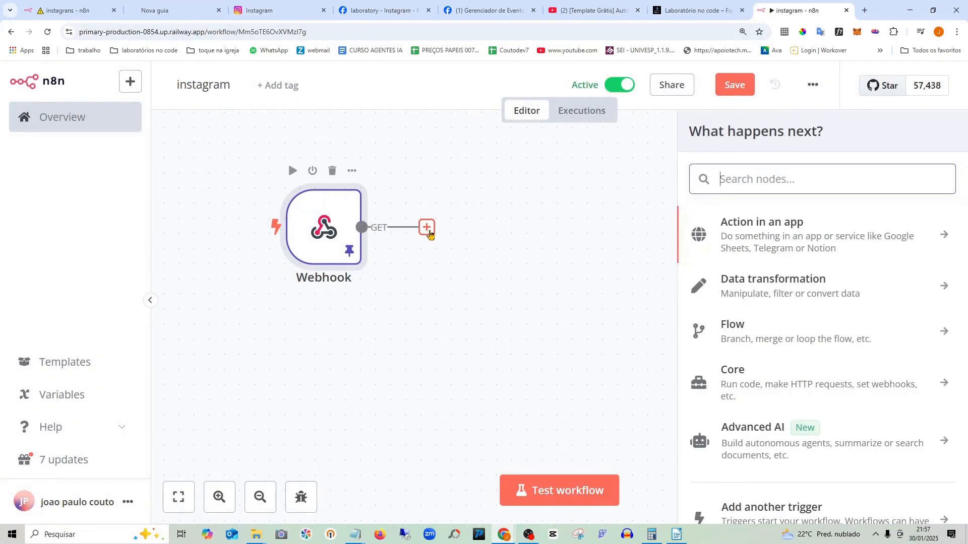
type("resp")
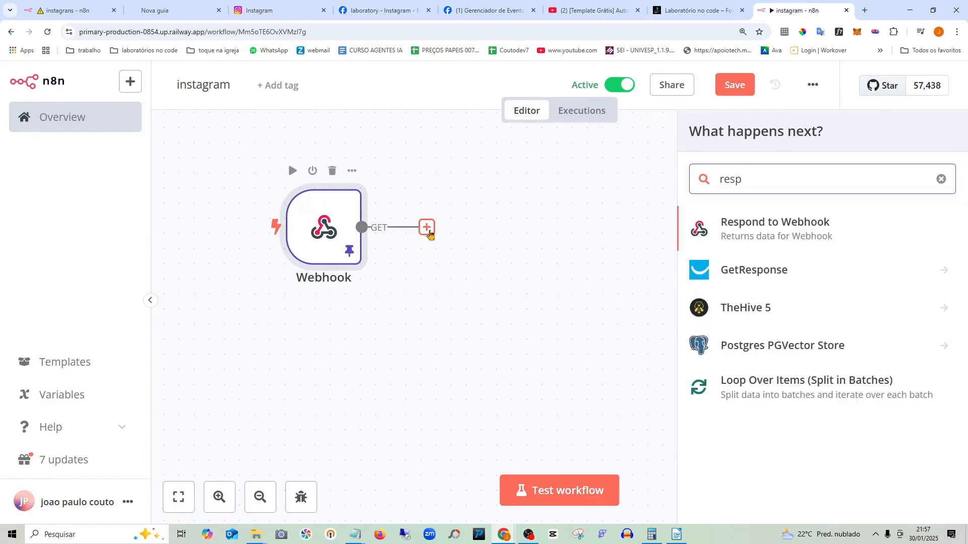
left_click(796, 221)
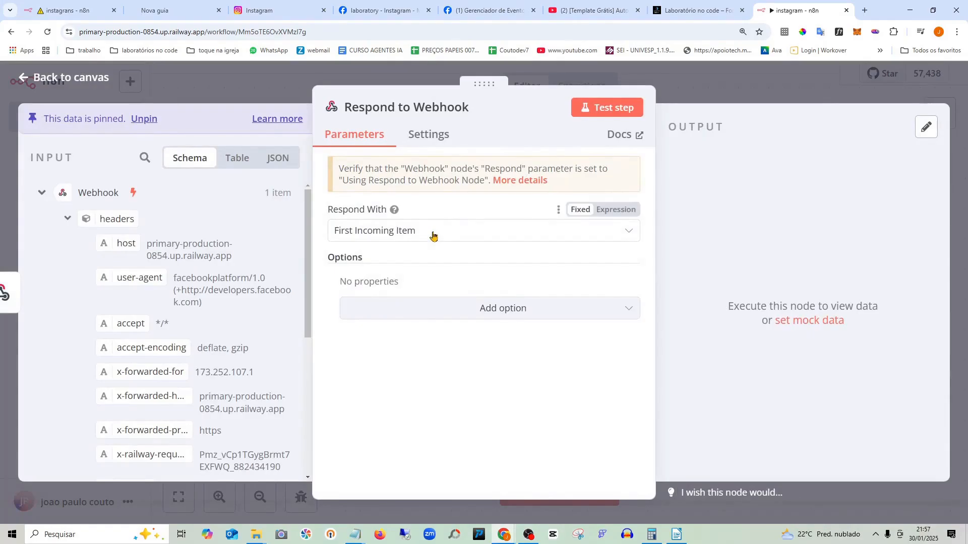
- Make the Respond to Webhook node reply with Text whose body is the hub.challenge query value
left_click(433, 233)
scroll(395, 433, "down", 3)
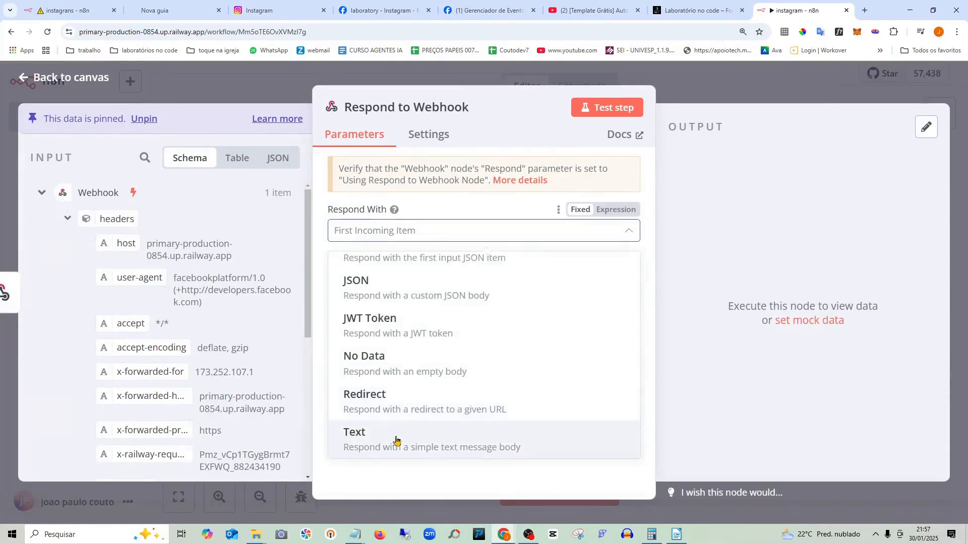
left_click(378, 436)
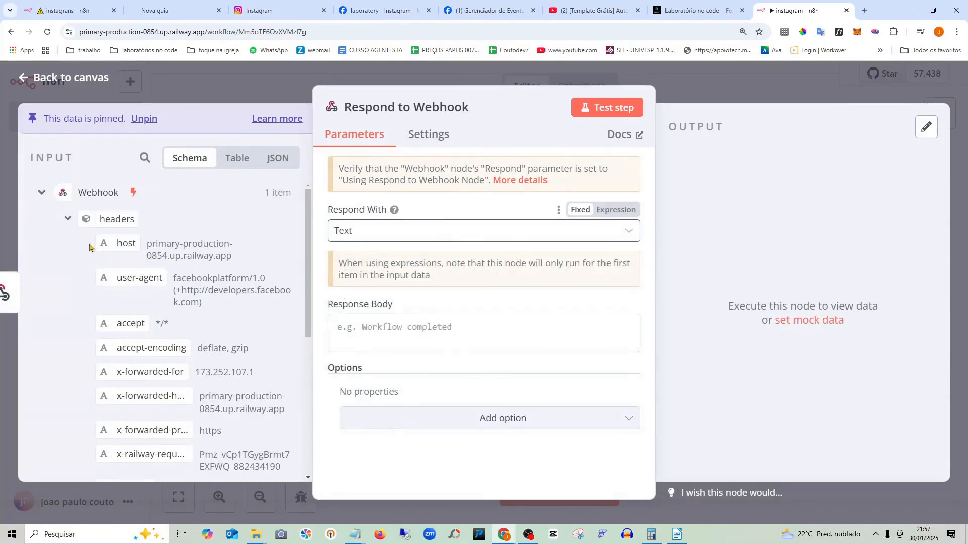
scroll(132, 400, "down", 5)
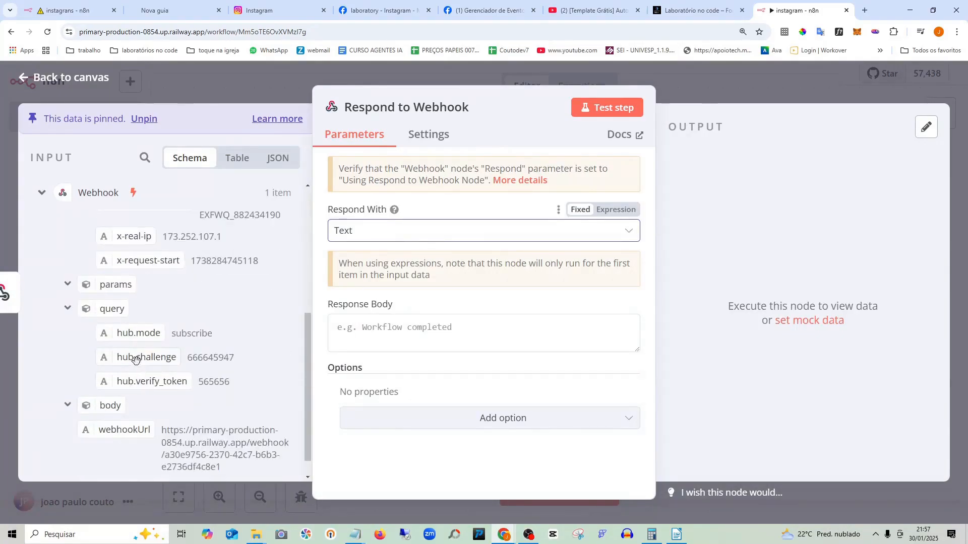
left_click_drag(135, 358, 393, 332)
left_click(768, 379)
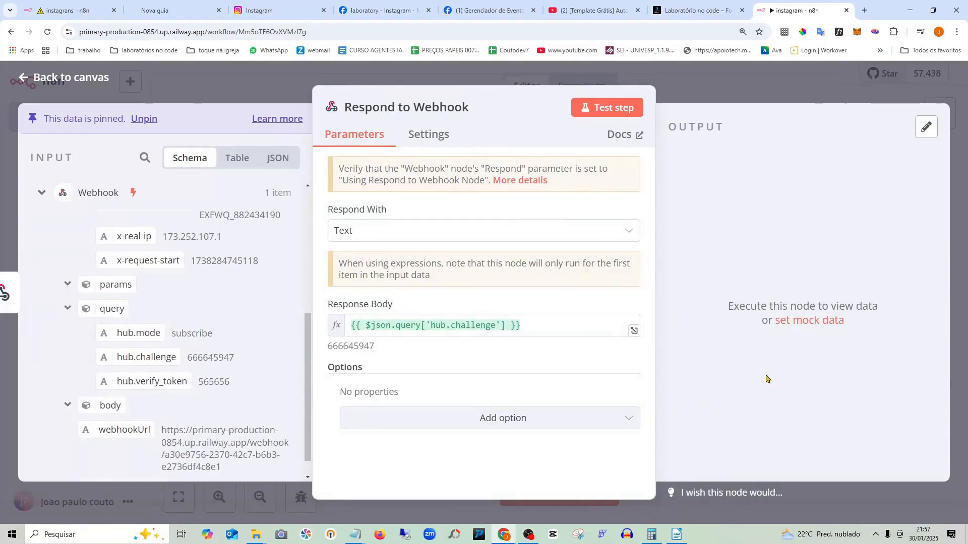
left_click(80, 79)
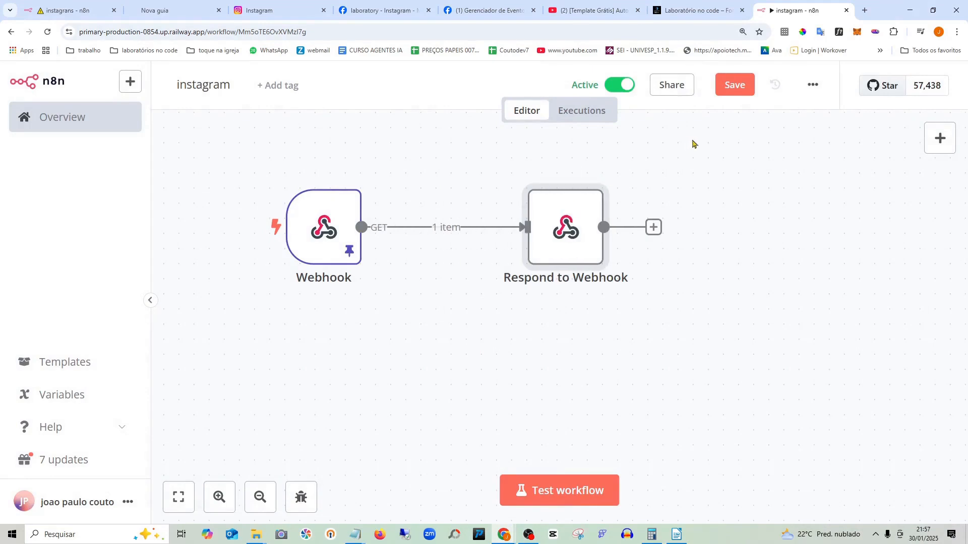
- Save the workflow, close the events manager tab, and retry Verify and save on Meta's webhook settings
left_click(729, 86)
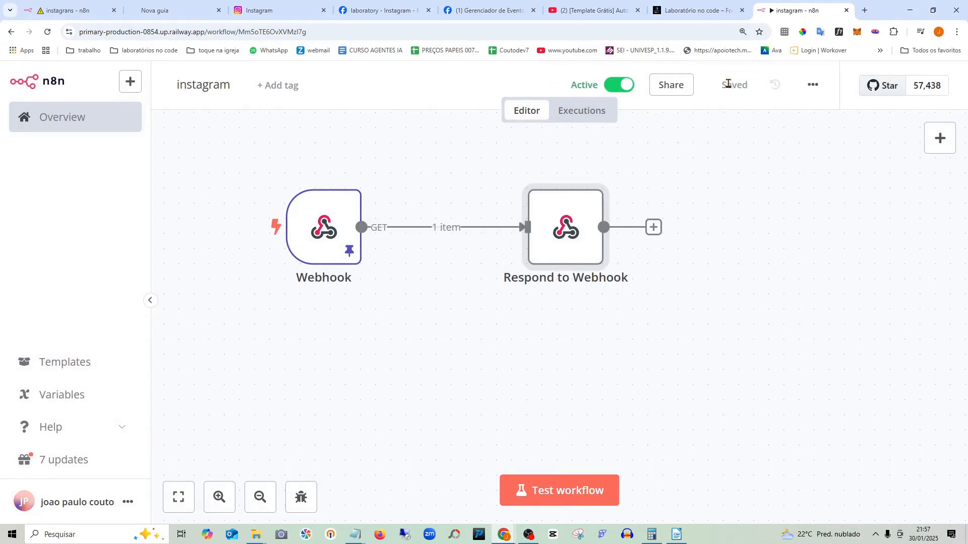
left_click(483, 11)
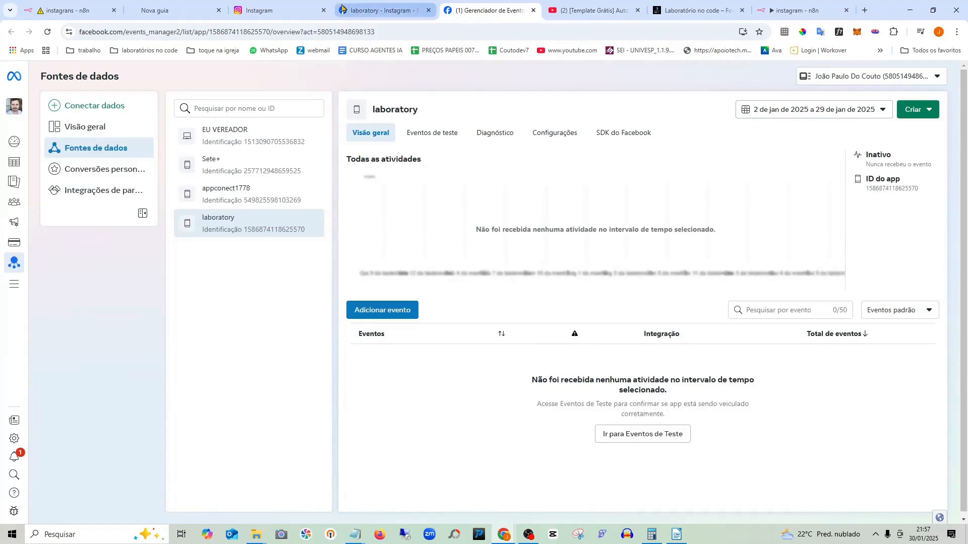
left_click(361, 10)
left_click(533, 12)
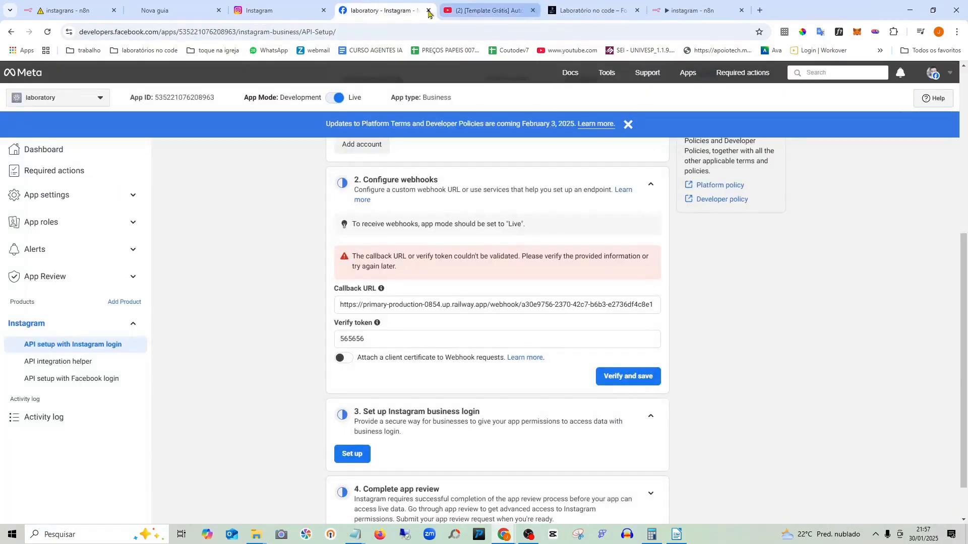
scroll(587, 325, "down", 1)
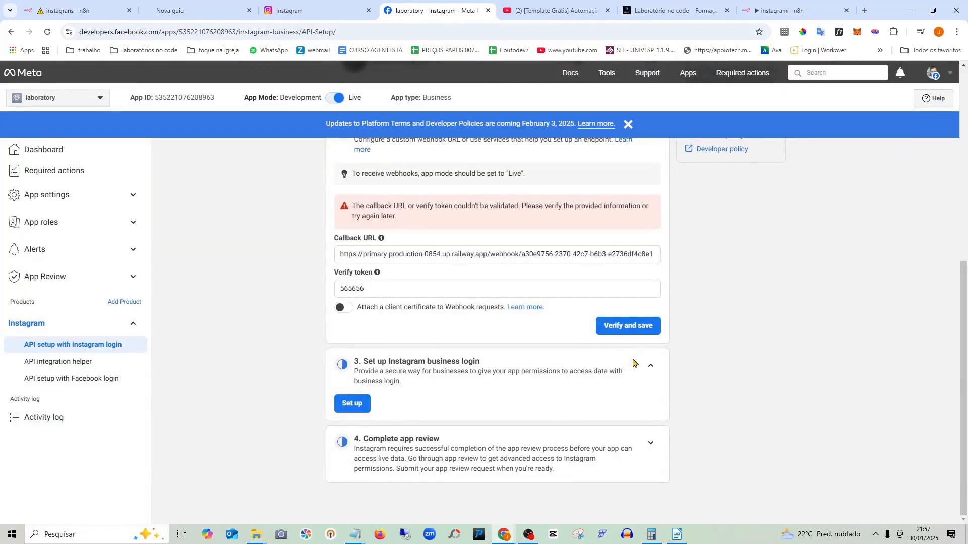
left_click(625, 327)
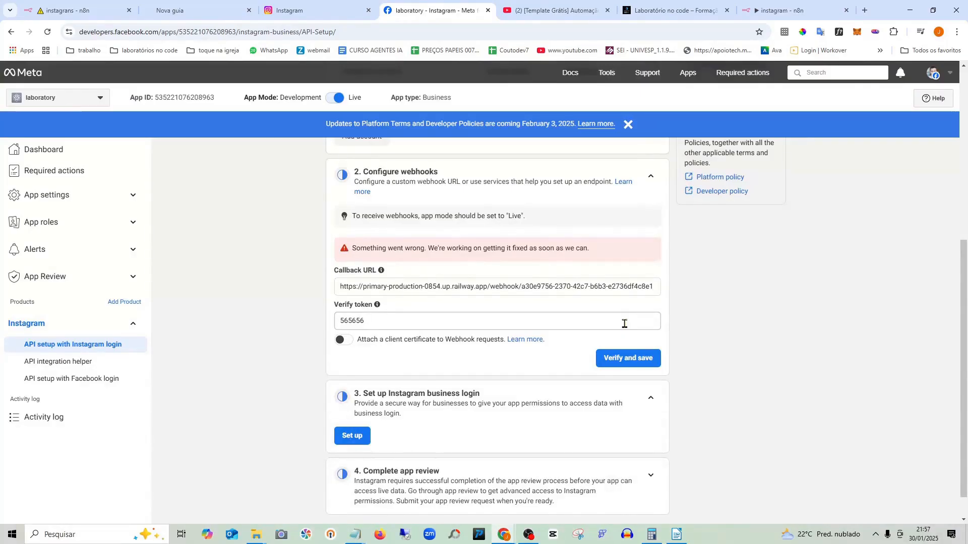
- Check n8n's executions, then re-enter the verify token and resubmit the callback until Configure webhooks completes
key("ctrl+9")
left_click(582, 112)
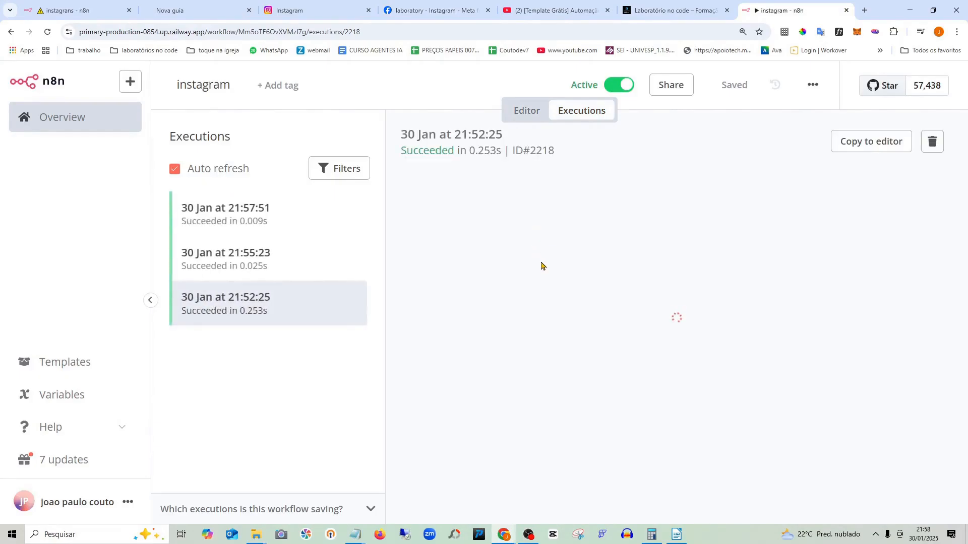
left_click(388, 10)
left_click(406, 320)
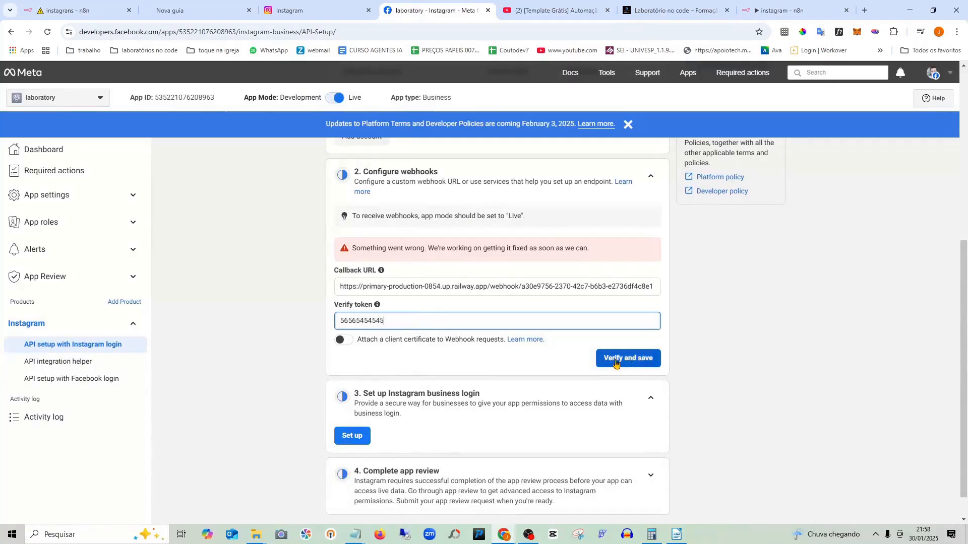
left_click(646, 359)
scroll(449, 315, "down", 3)
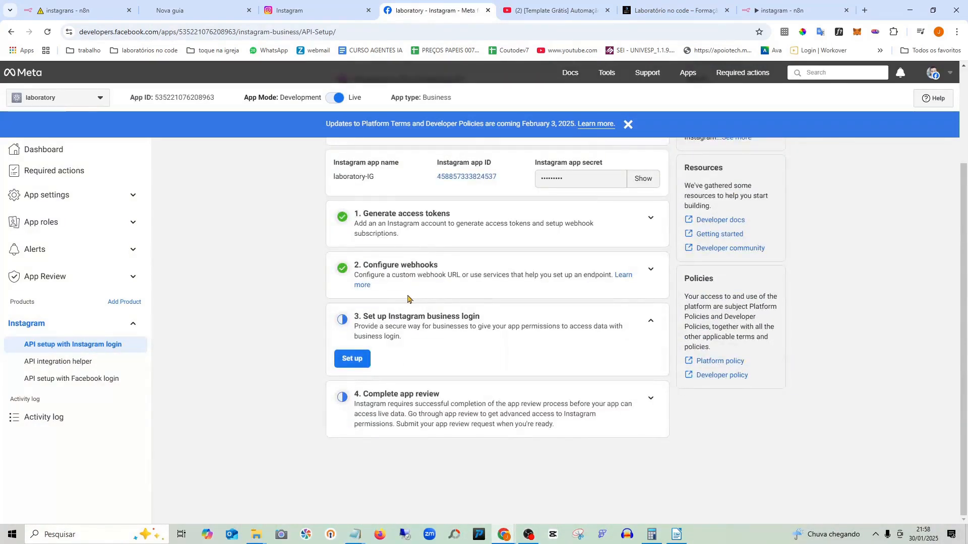
scroll(446, 288, "up", 2)
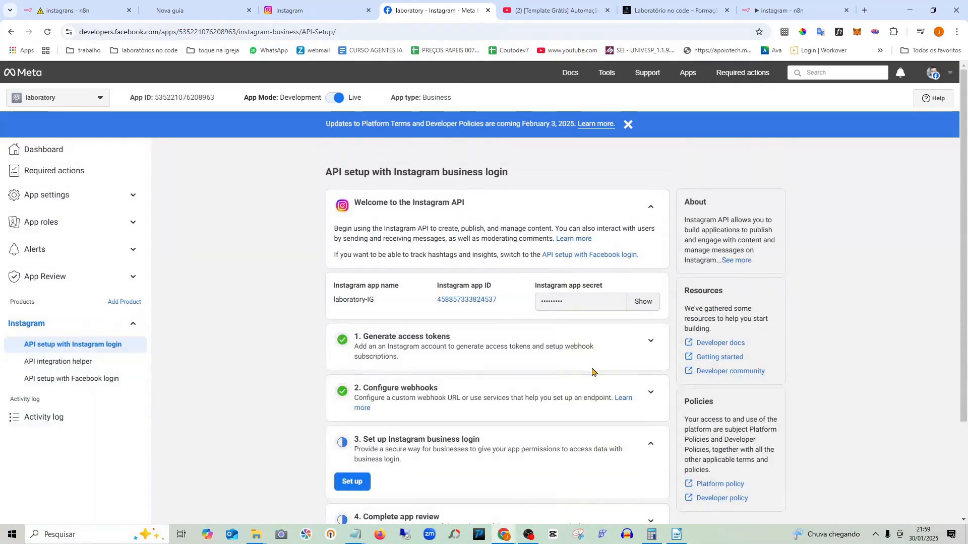
scroll(590, 366, "down", 2)
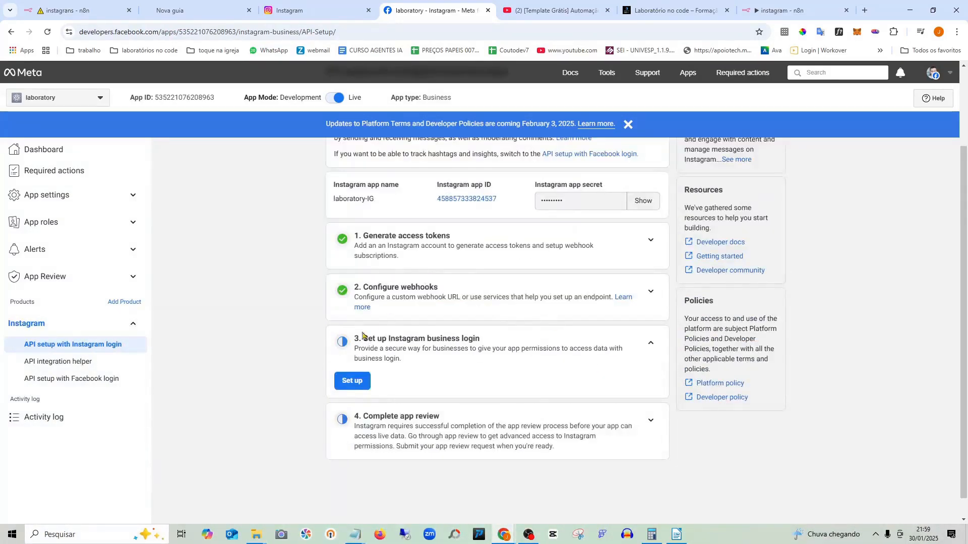
scroll(600, 325, "up", 2)
scroll(610, 311, "down", 3)
scroll(606, 312, "up", 3)
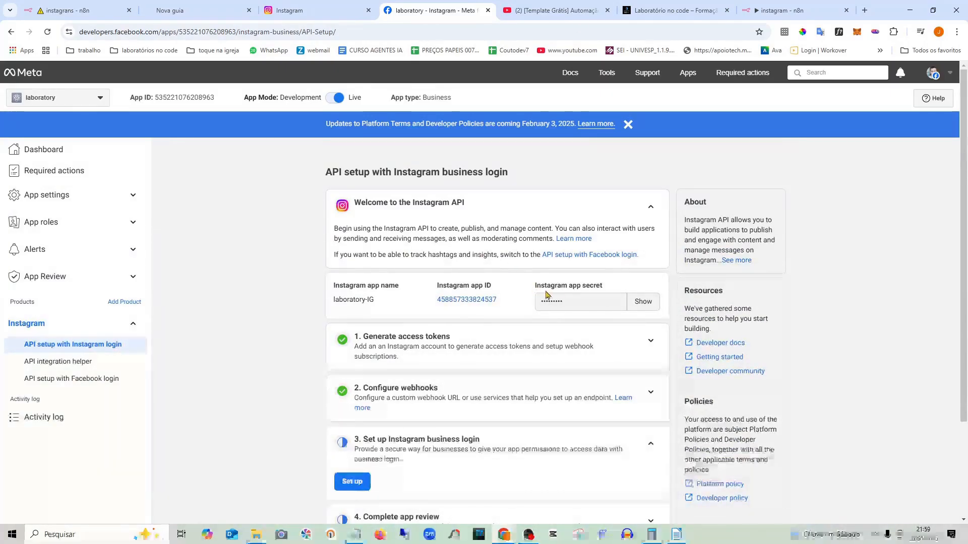
scroll(549, 297, "down", 2)
scroll(563, 291, "up", 2)
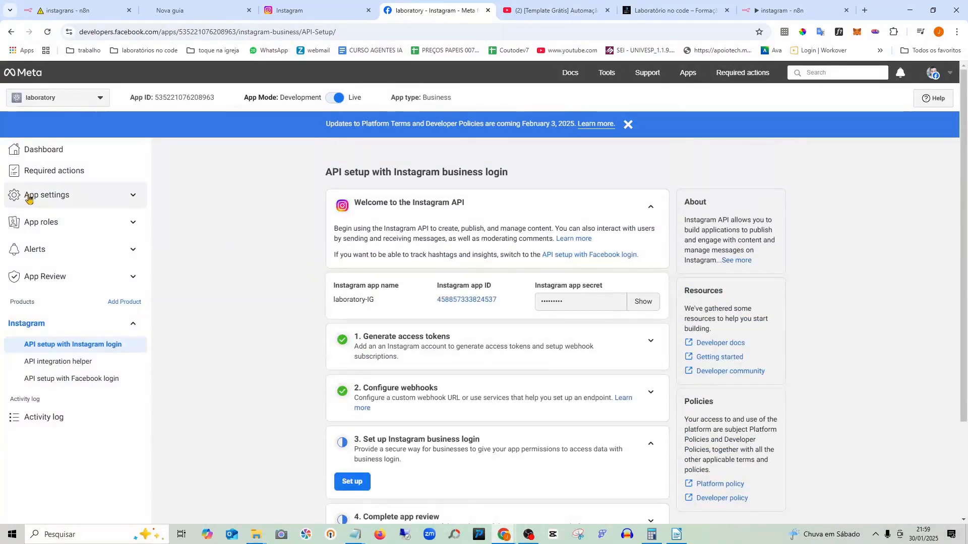
left_click(55, 153)
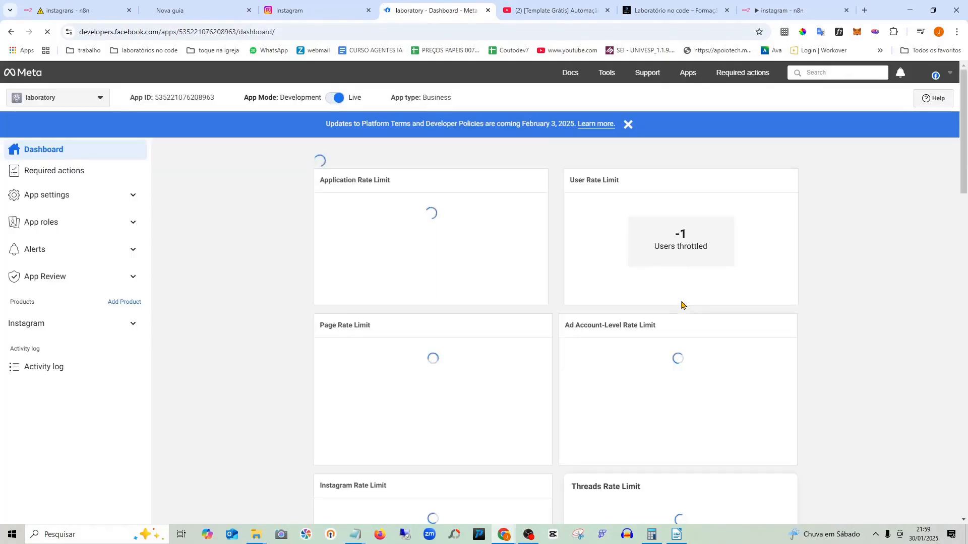
scroll(682, 302, "down", 3)
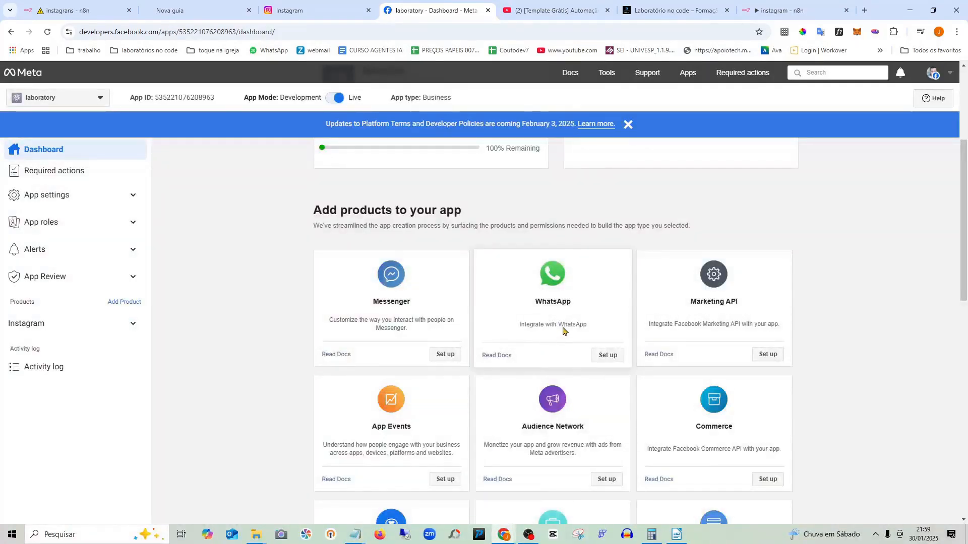
scroll(565, 330, "down", 6)
scroll(671, 311, "up", 4)
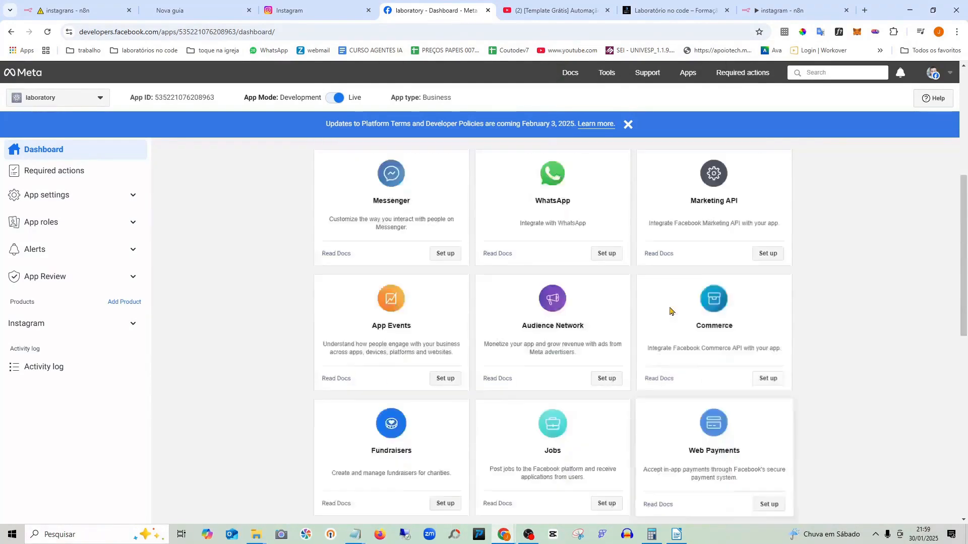
scroll(670, 310, "down", 8)
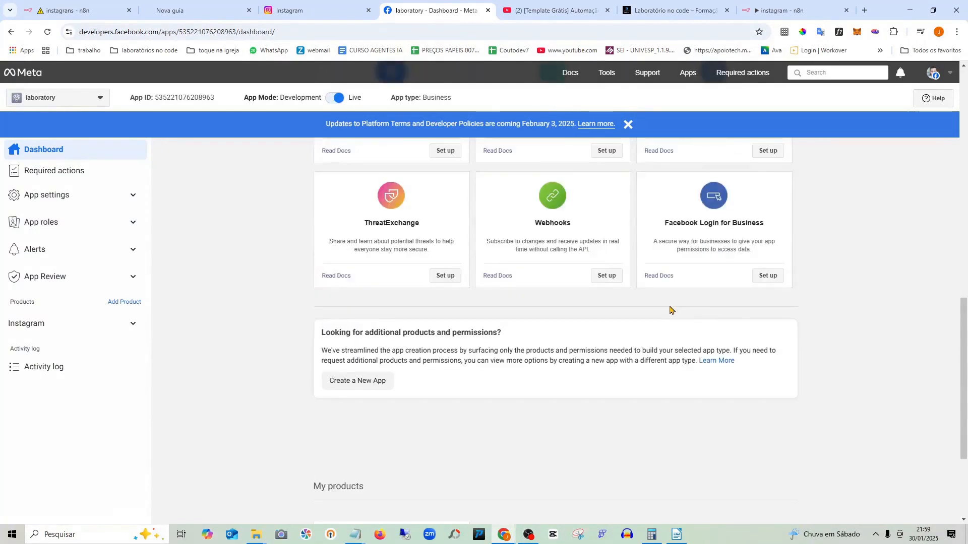
scroll(671, 310, "down", 3)
scroll(670, 310, "up", 10)
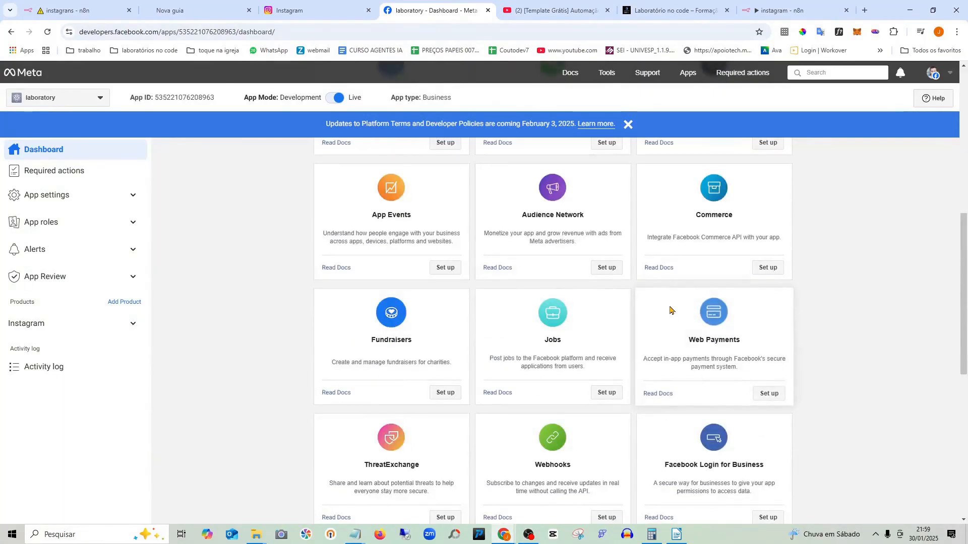
scroll(516, 291, "down", 5)
scroll(516, 291, "down", 3)
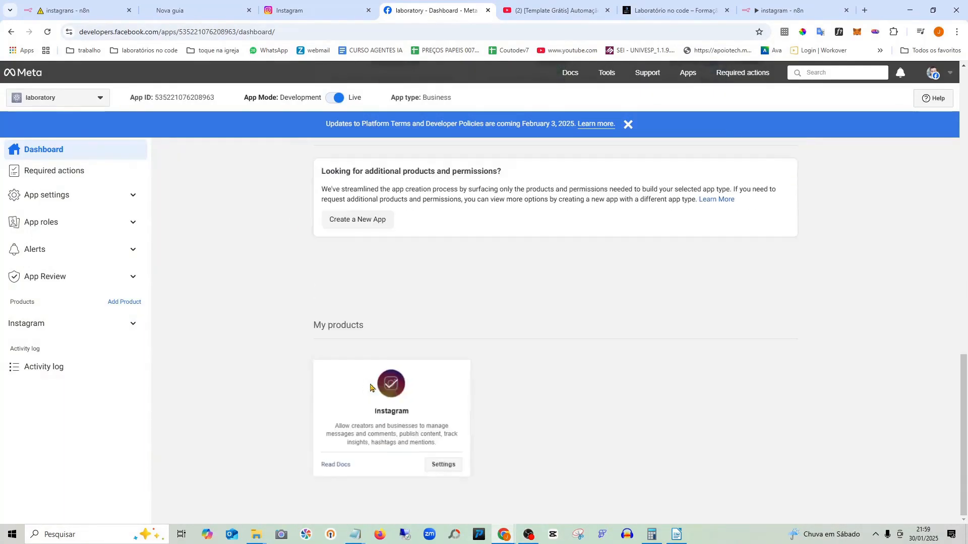
left_click(439, 466)
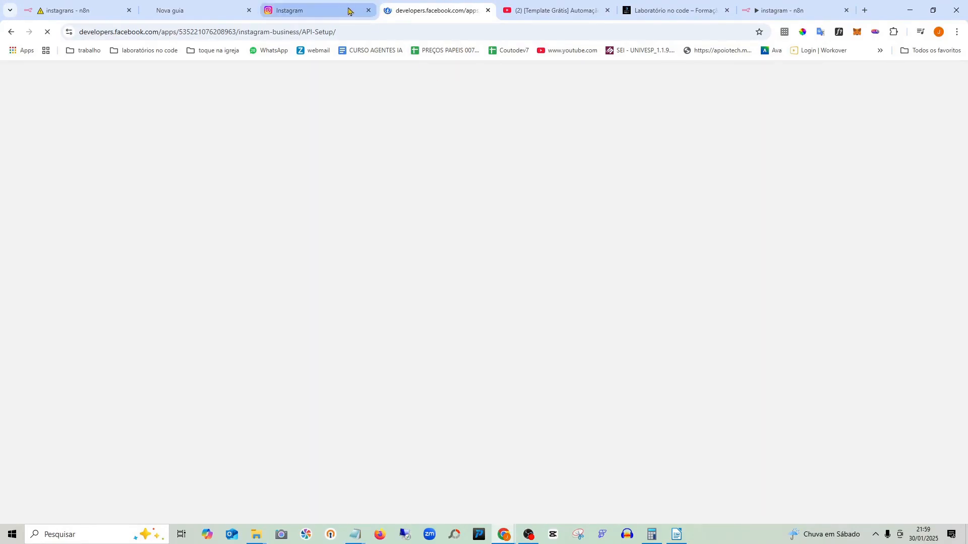
- Back in Meta for Developers, subscribe the Instagram webhook to the comments field
left_click(320, 6)
left_click(437, 8)
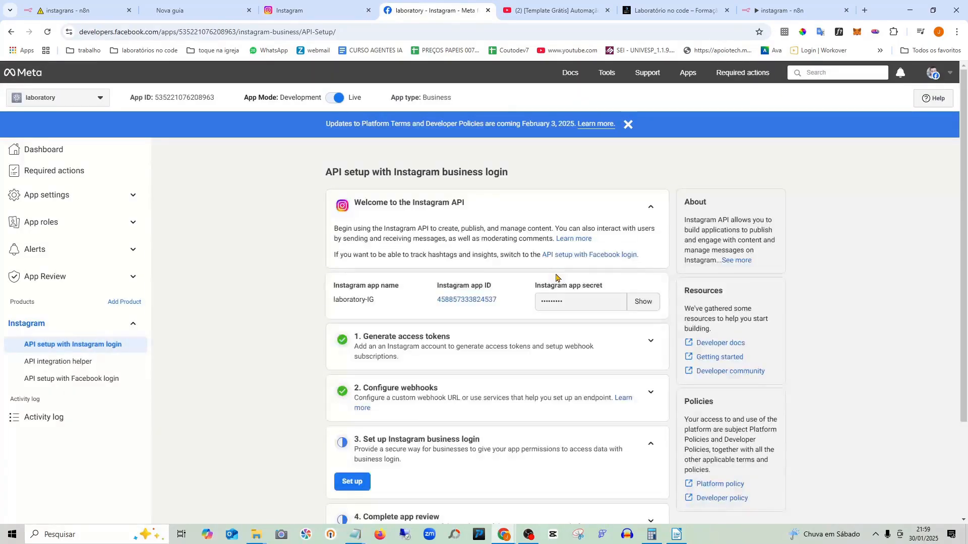
scroll(527, 303, "down", 2)
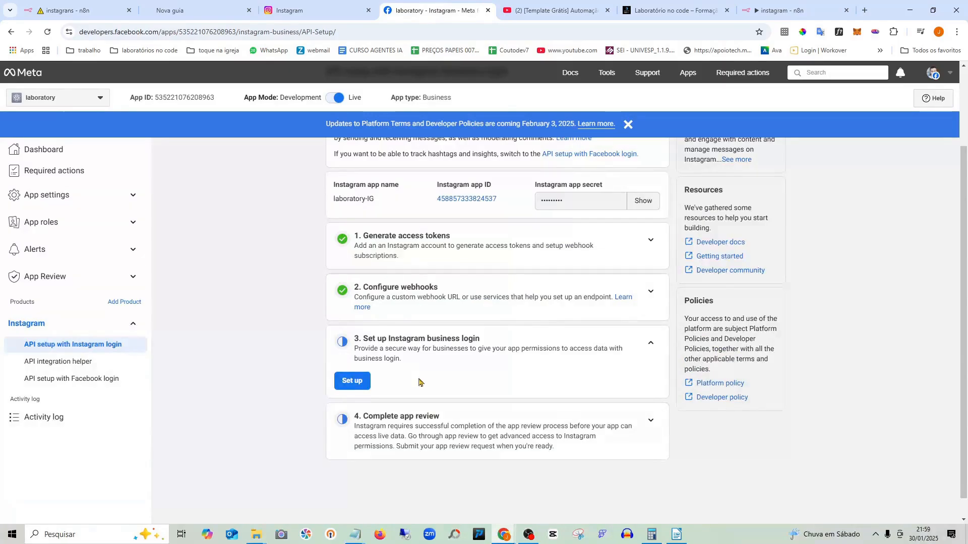
left_click(650, 291)
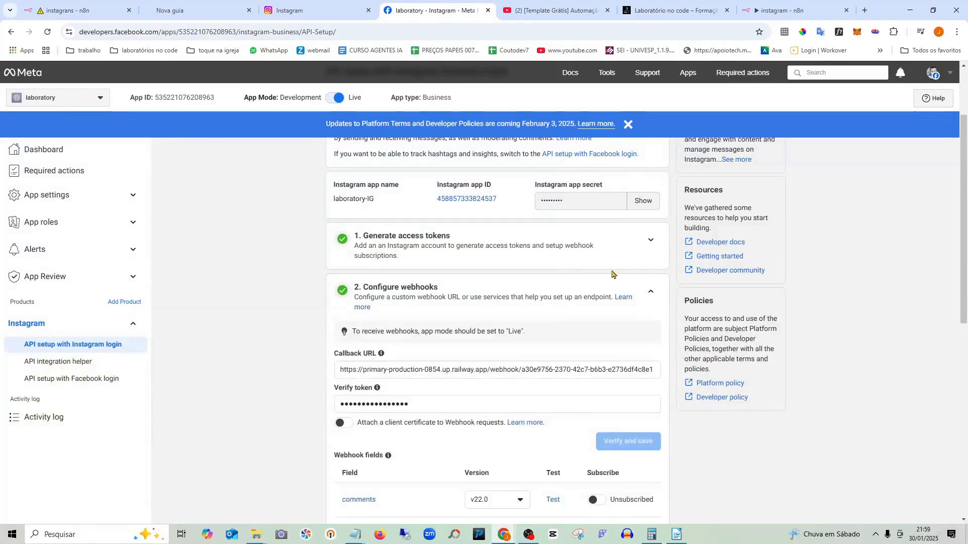
scroll(595, 266, "down", 4)
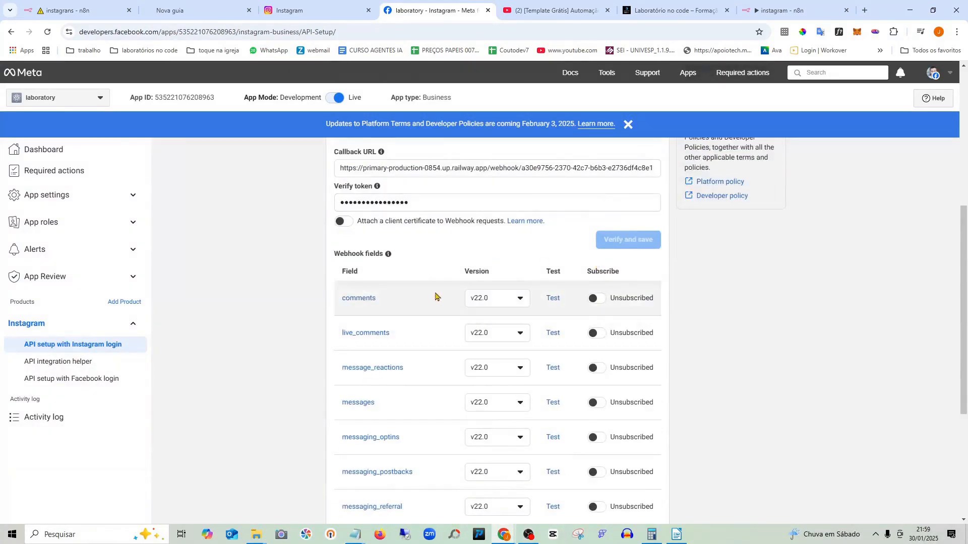
scroll(438, 291, "down", 2)
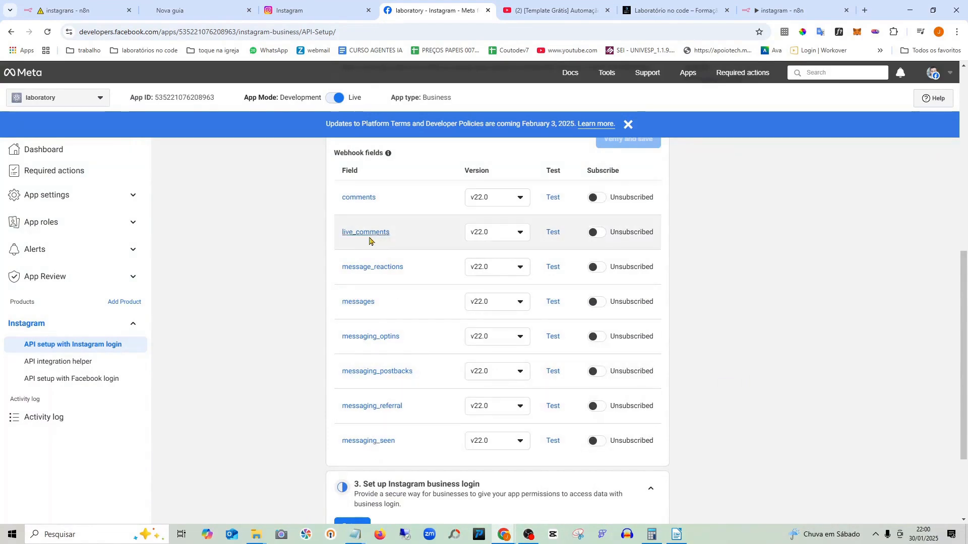
scroll(371, 245, "up", 2)
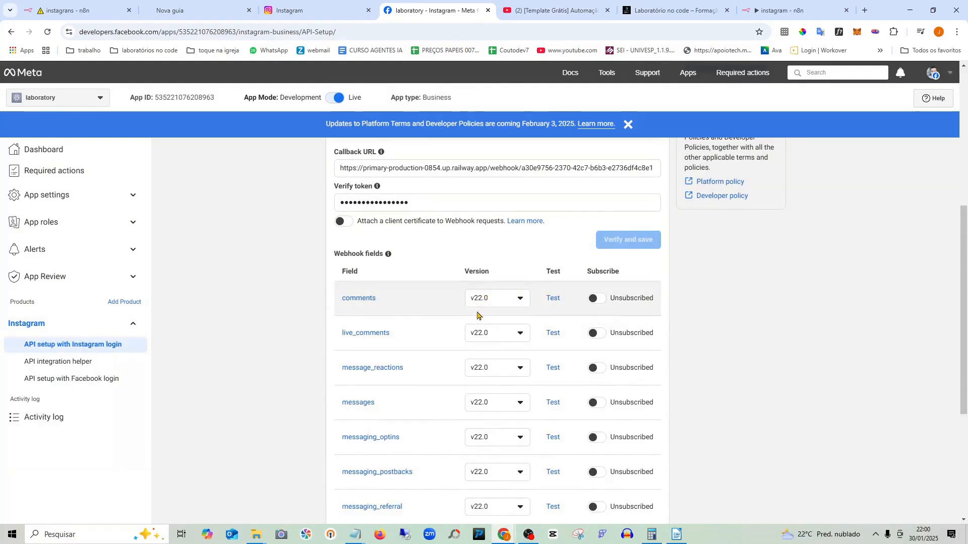
left_click(592, 299)
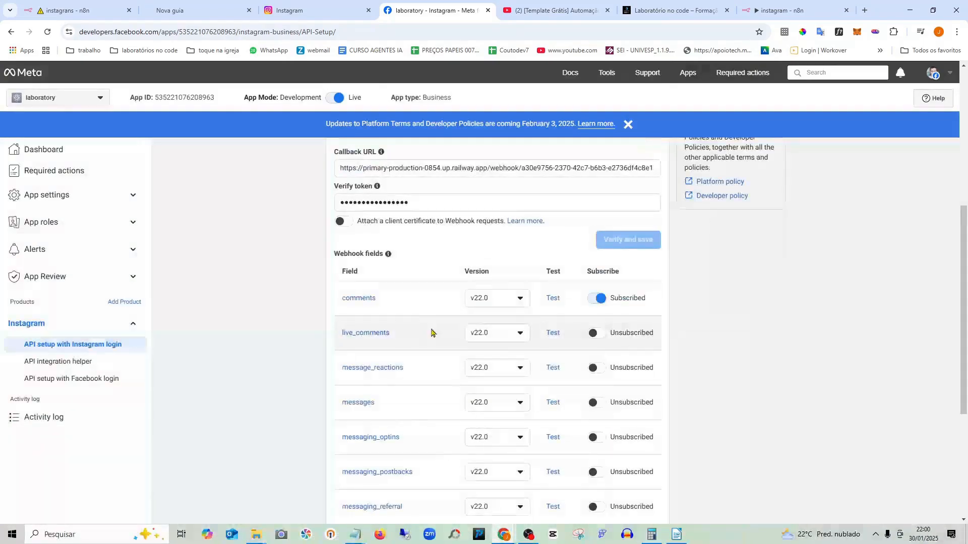
- Dismiss the blue policy update banner and review the subscribed webhook fields
scroll(527, 366, "up", 3)
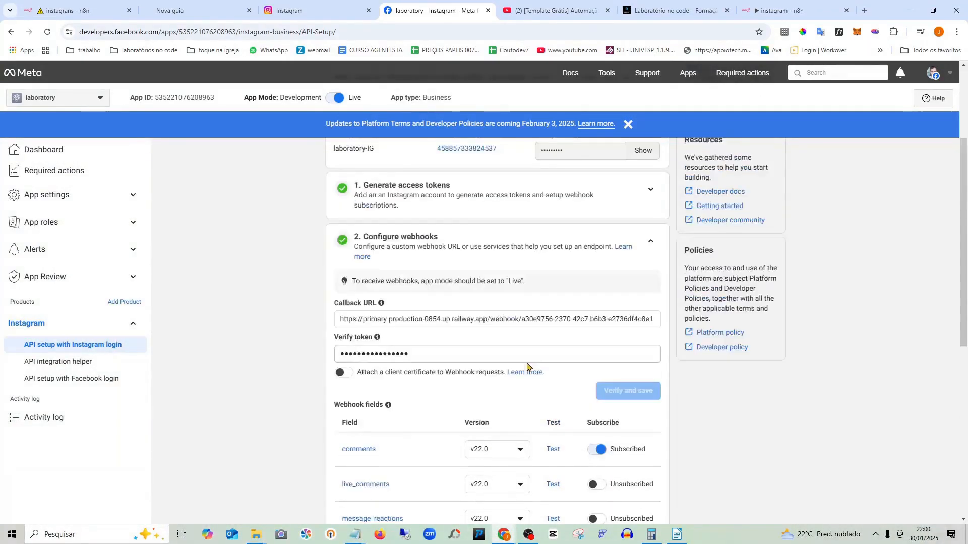
scroll(510, 337, "down", 6)
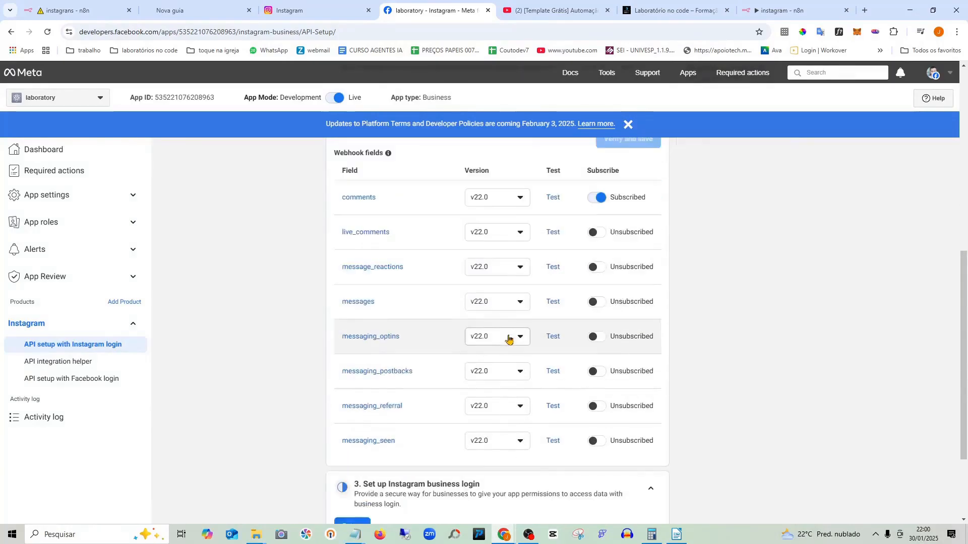
scroll(509, 339, "down", 3)
scroll(508, 338, "up", 9)
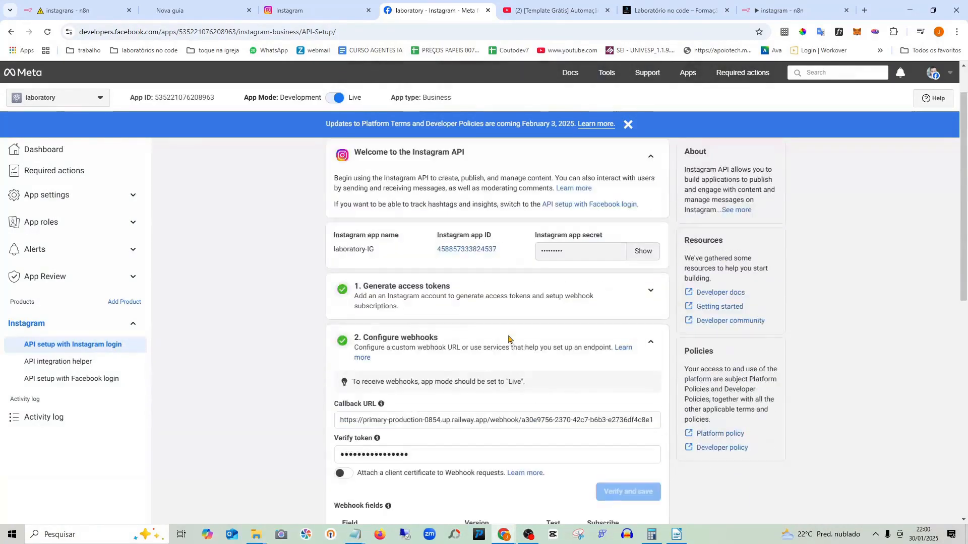
scroll(508, 339, "up", 1)
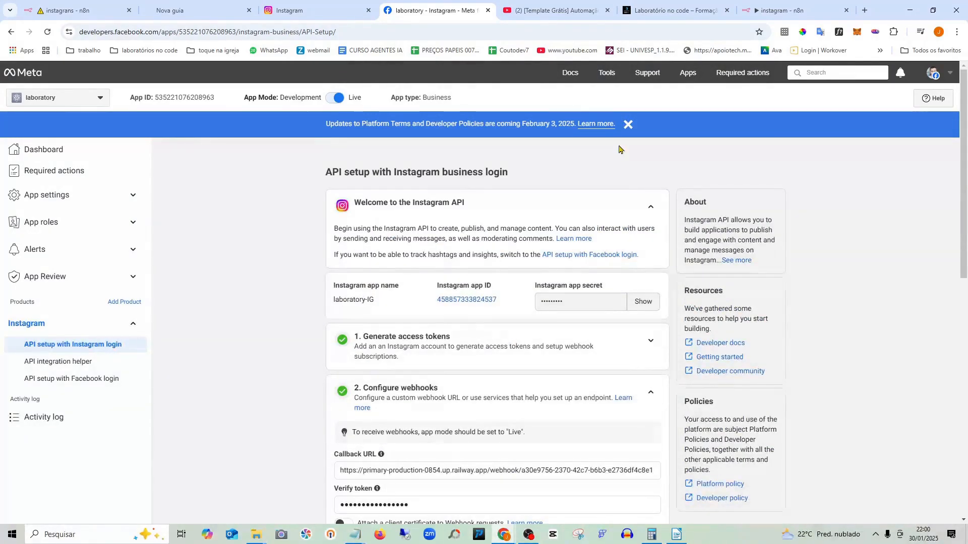
left_click(627, 124)
scroll(588, 252, "down", 5)
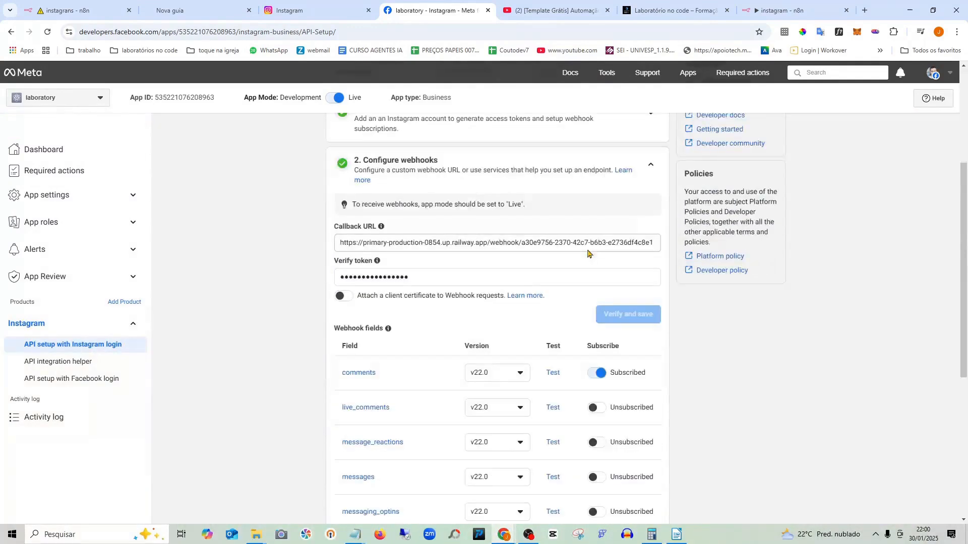
scroll(587, 252, "down", 3)
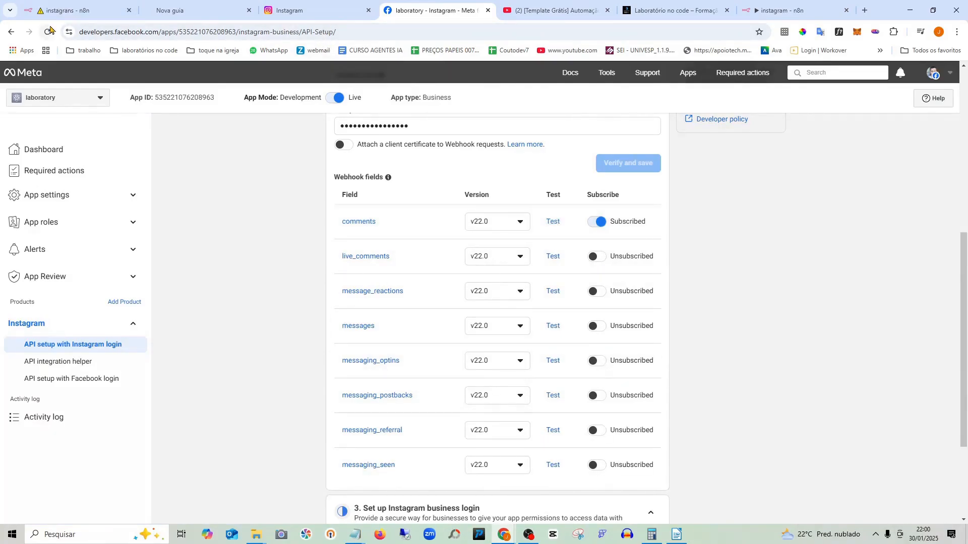
scroll(540, 361, "up", 2)
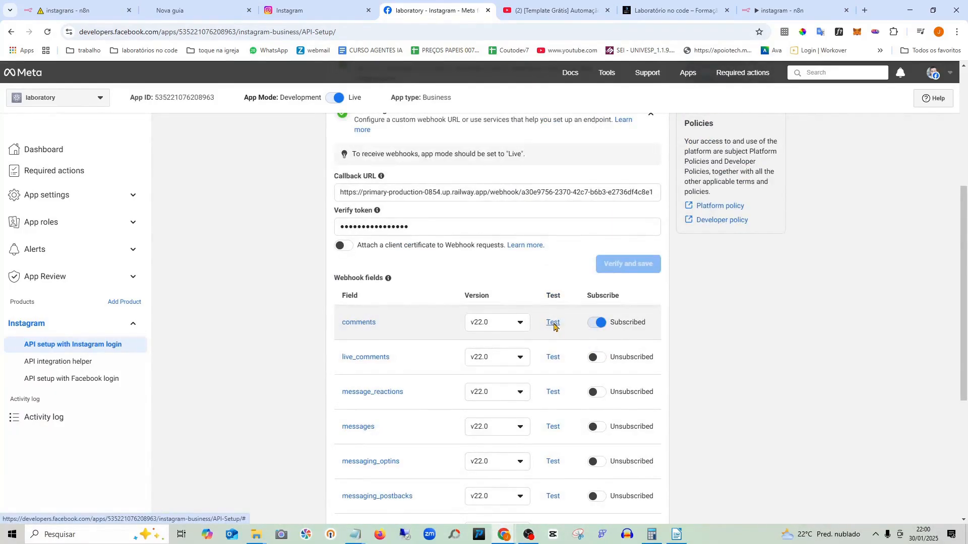
- Send the comments sample payload to the webhook, then view the instagram workflow's executions
left_click(554, 324)
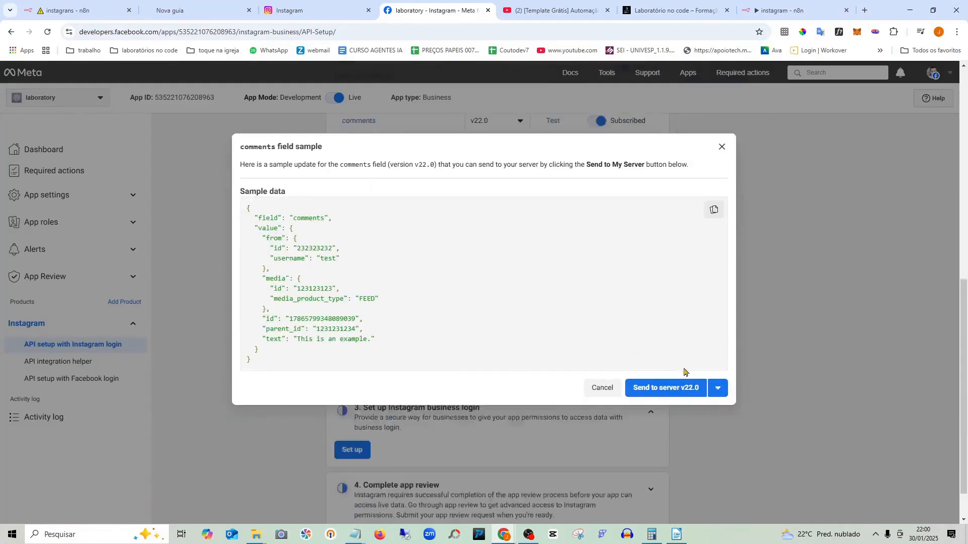
left_click(656, 388)
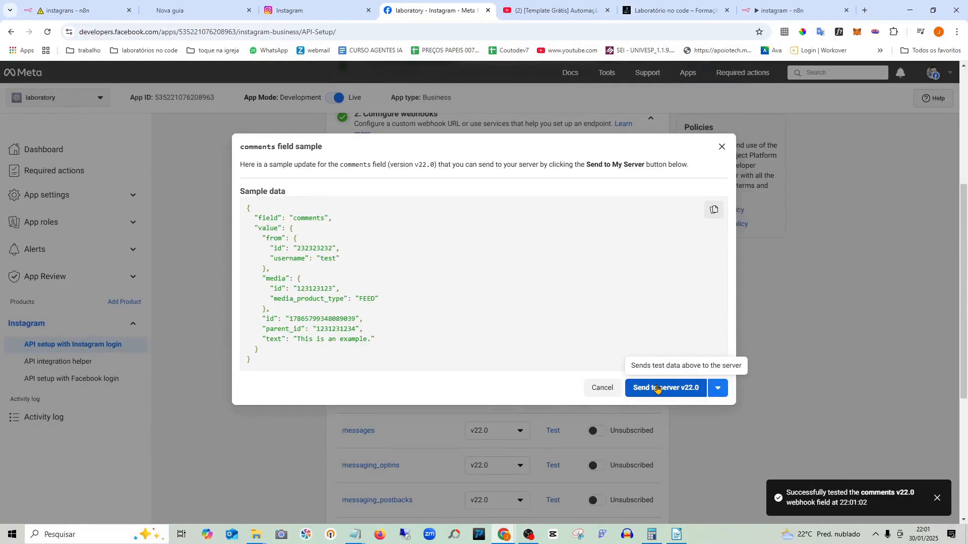
left_click(77, 4)
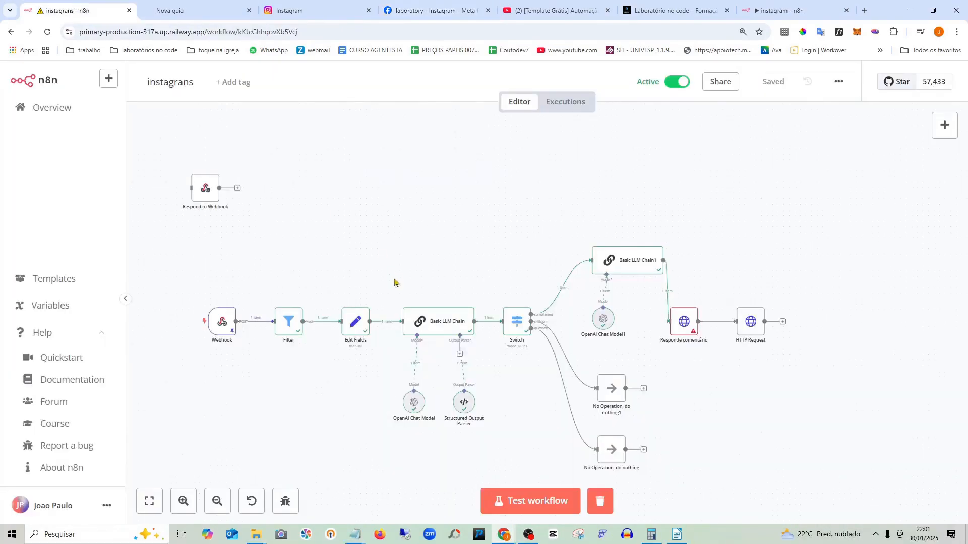
left_click(771, 10)
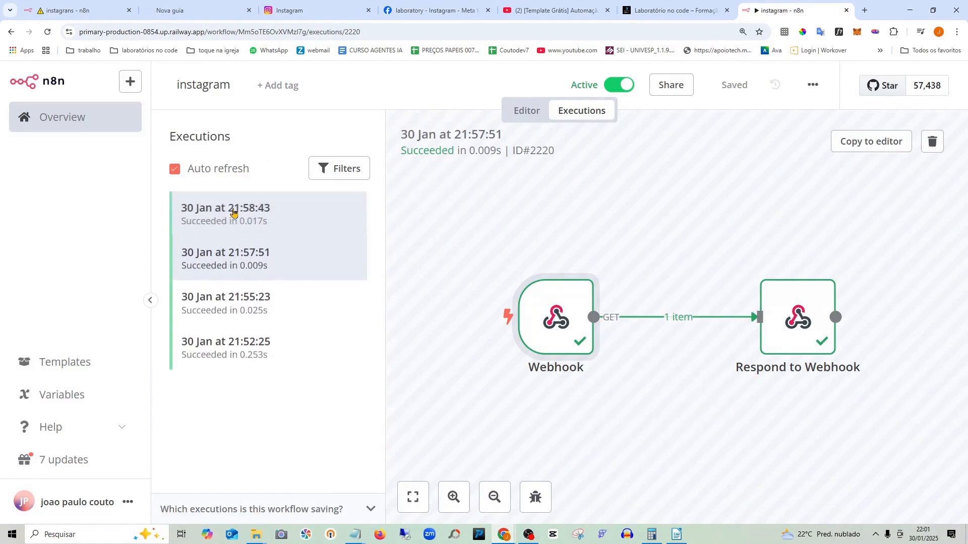
- Open the 21:58:43 execution and inspect the data the Webhook received
left_click(526, 110)
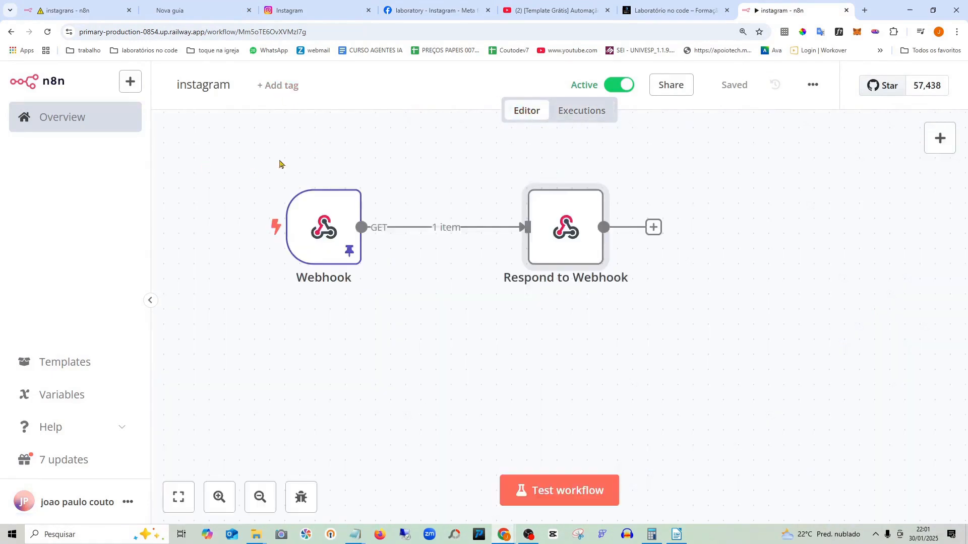
left_click(575, 110)
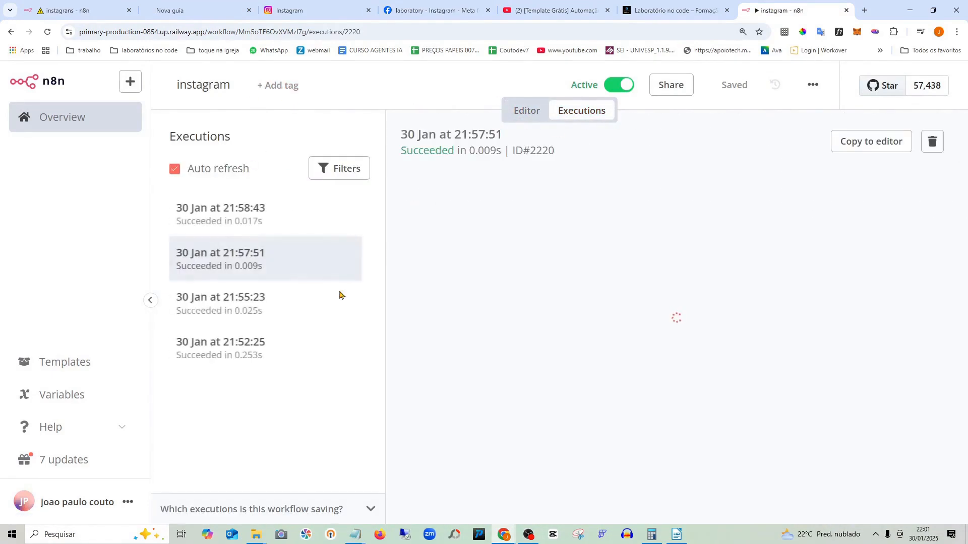
left_click(234, 212)
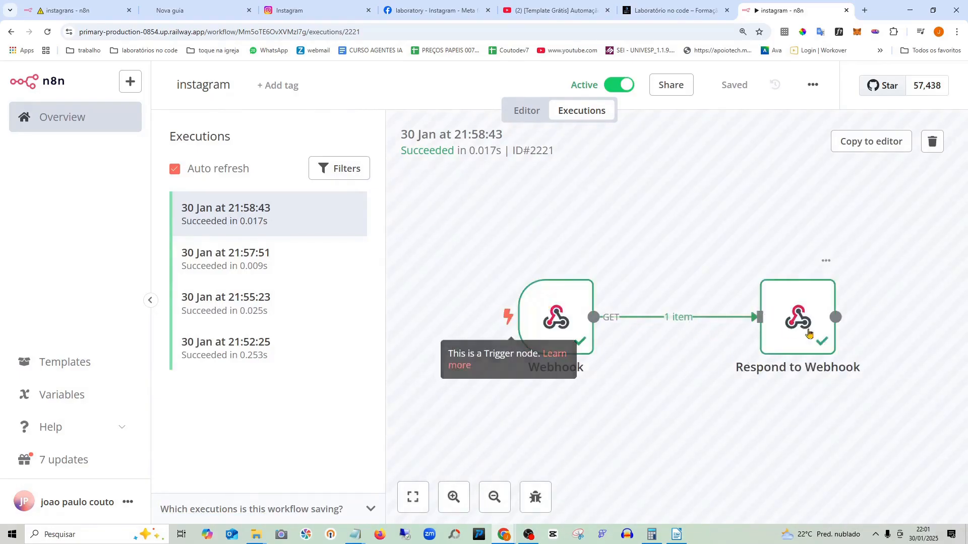
double_click(542, 295)
scroll(604, 289, "down", 3)
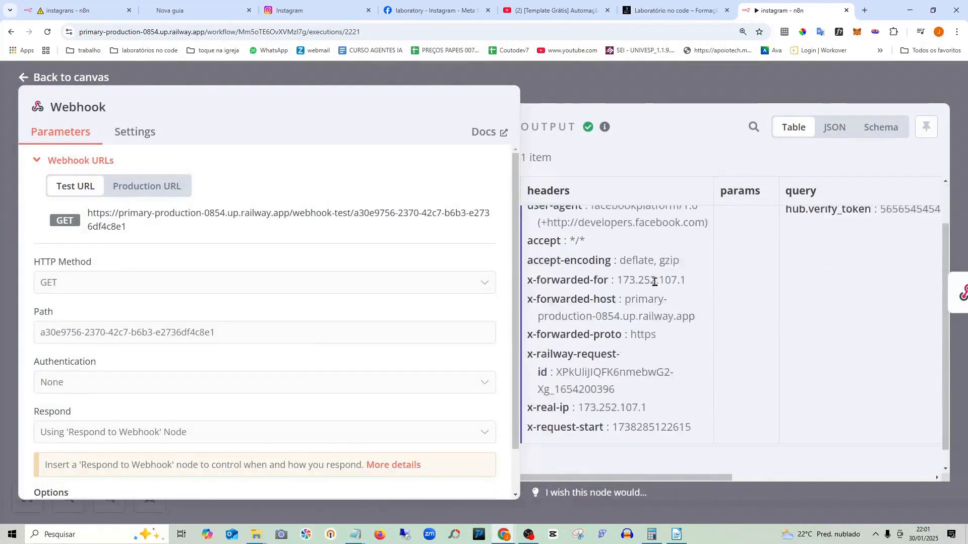
scroll(654, 283, "up", 3)
scroll(657, 289, "down", 1)
scroll(650, 366, "down", 2)
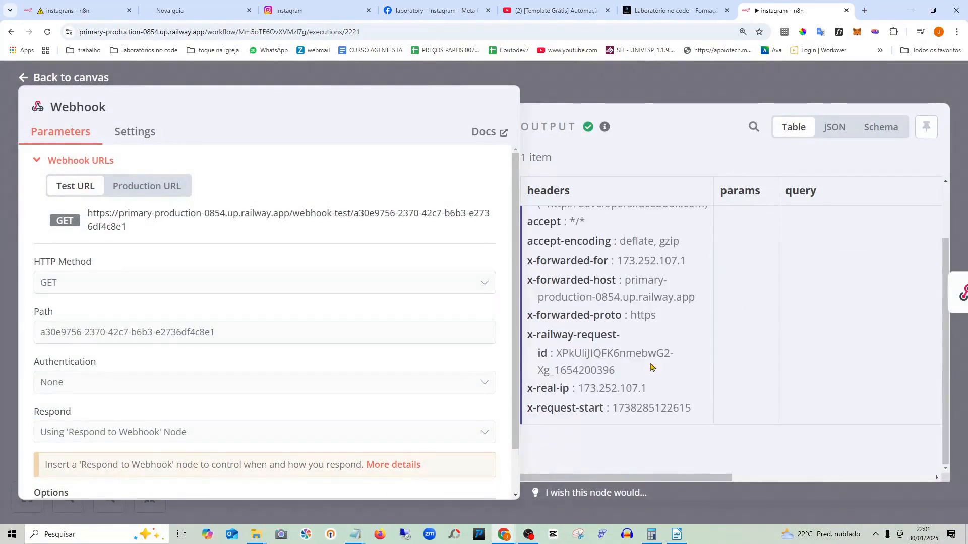
scroll(650, 365, "up", 2)
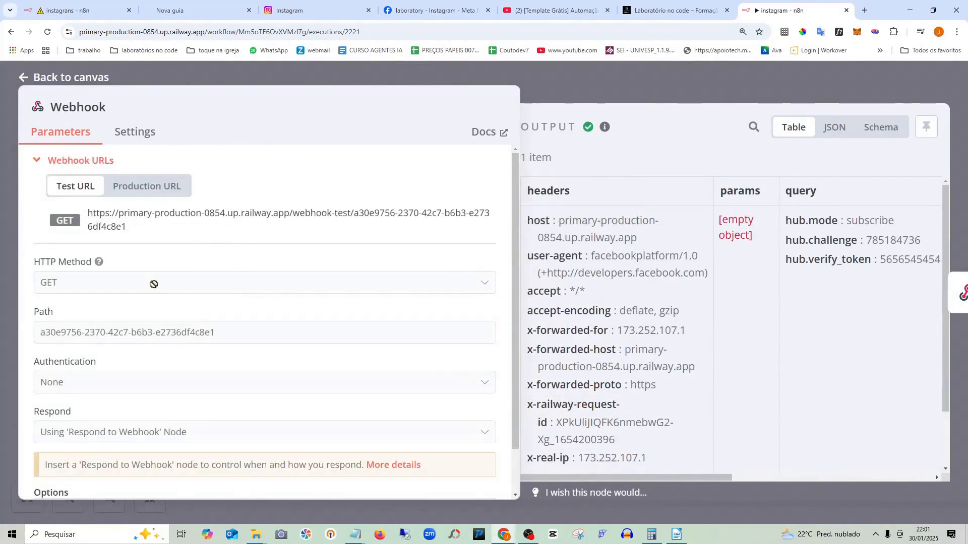
left_click(75, 77)
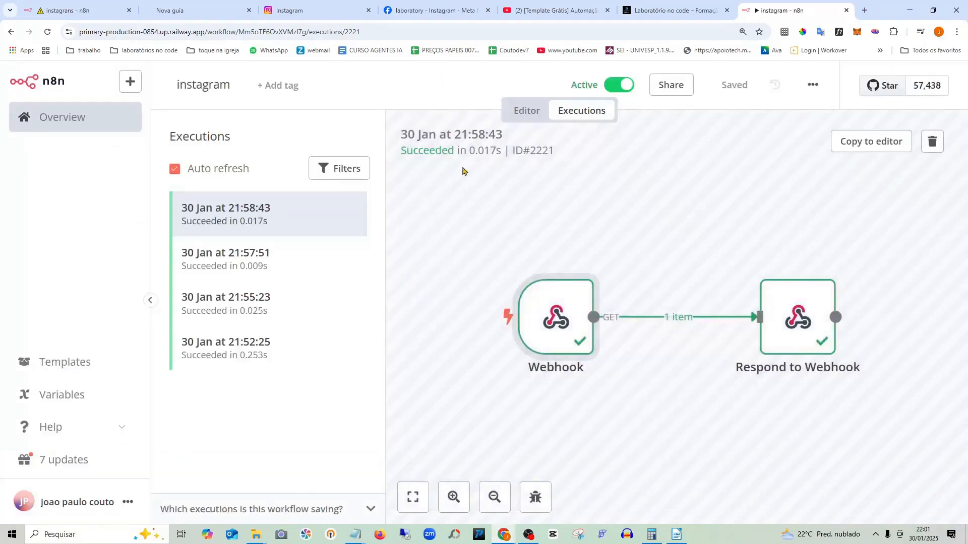
- In the editor, set the Webhook node's HTTP Method to POST
left_click(528, 117)
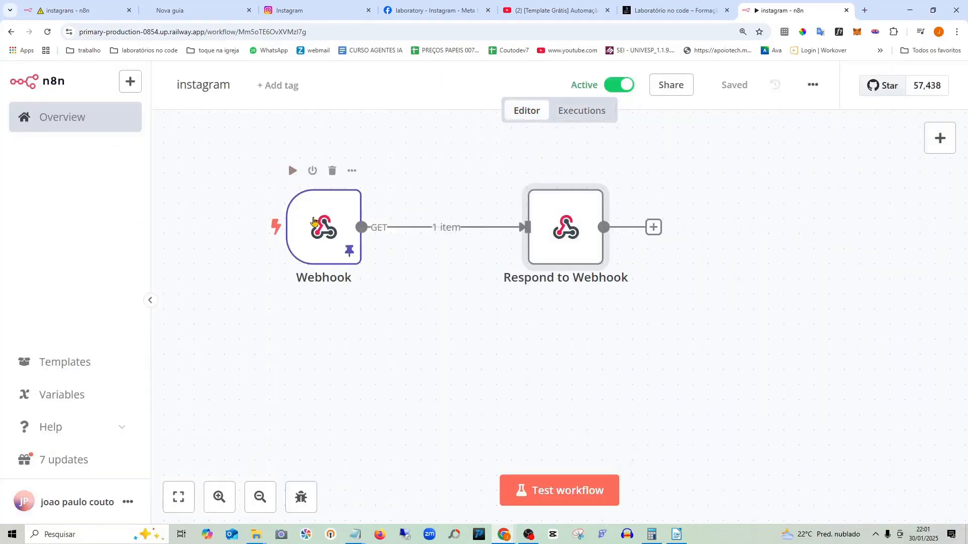
double_click(313, 222)
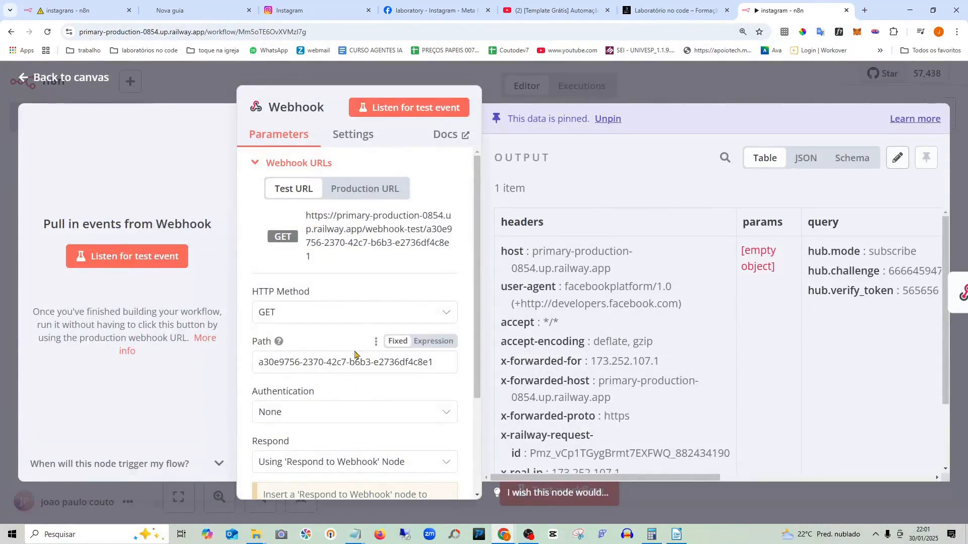
left_click(360, 316)
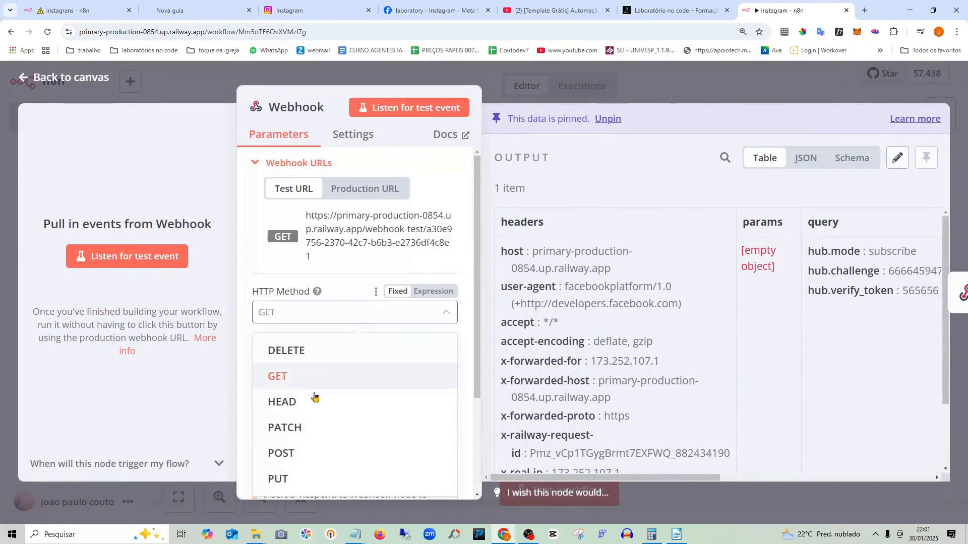
left_click(296, 455)
- Set the Webhook's Respond option to Immediately
scroll(390, 365, "down", 3)
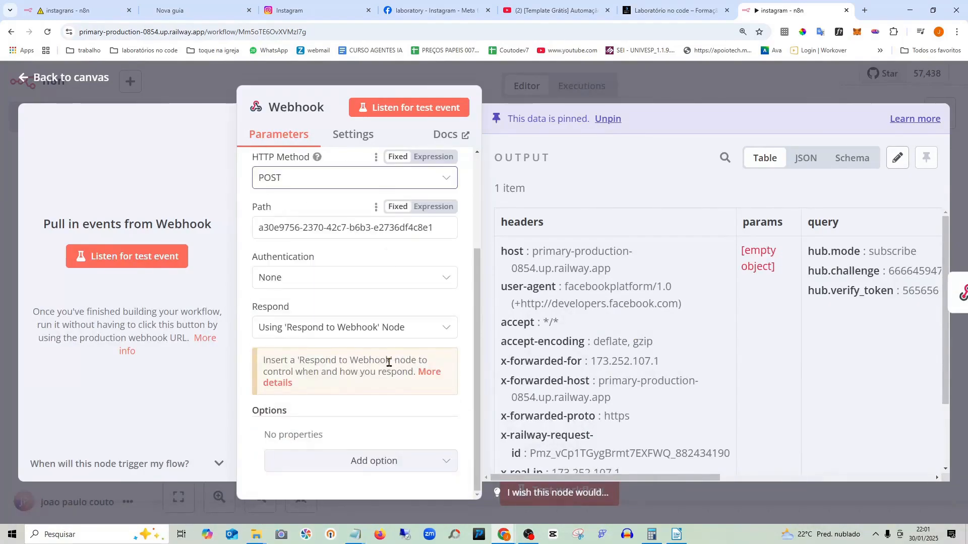
left_click(377, 336)
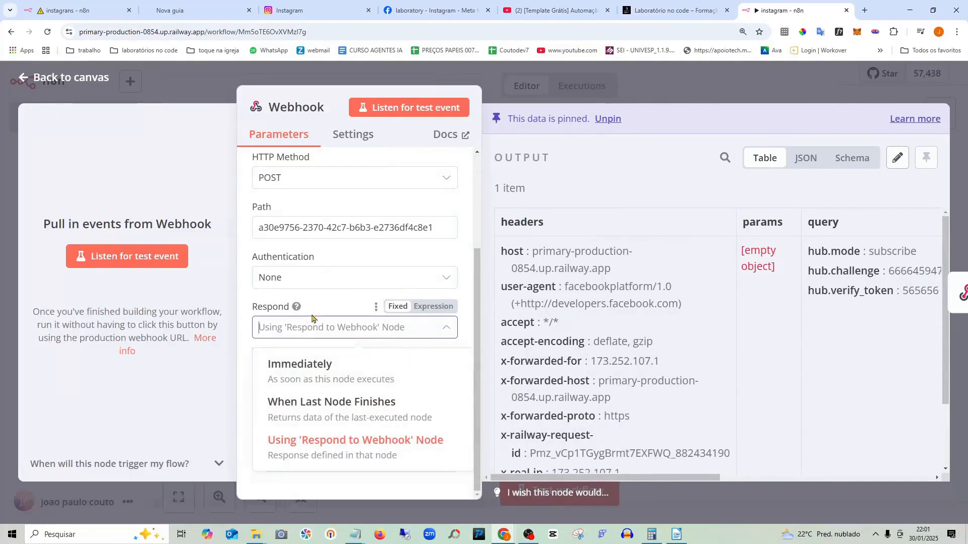
left_click(312, 371)
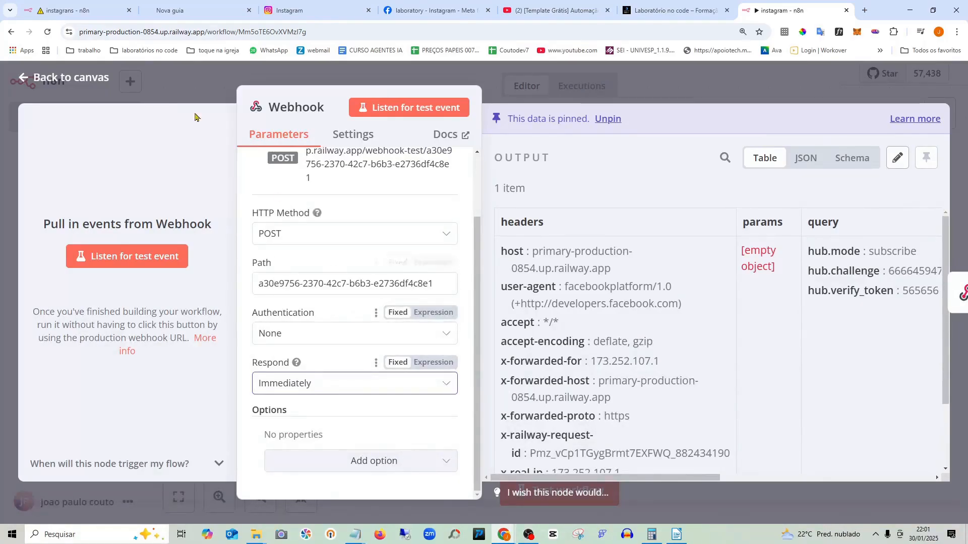
left_click(90, 80)
- Delete the Respond to Webhook node, save the workflow, and view the instagrans workflow
left_click(574, 170)
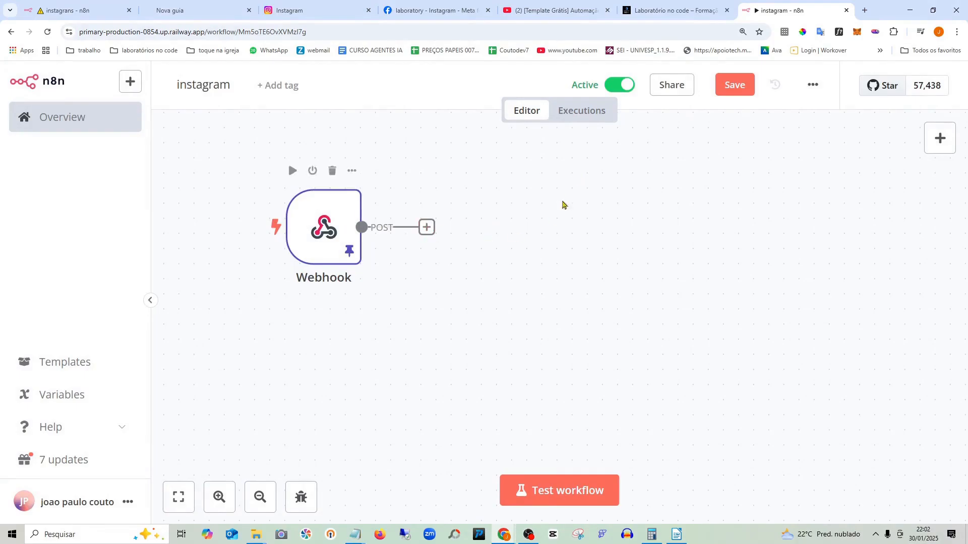
left_click(719, 93)
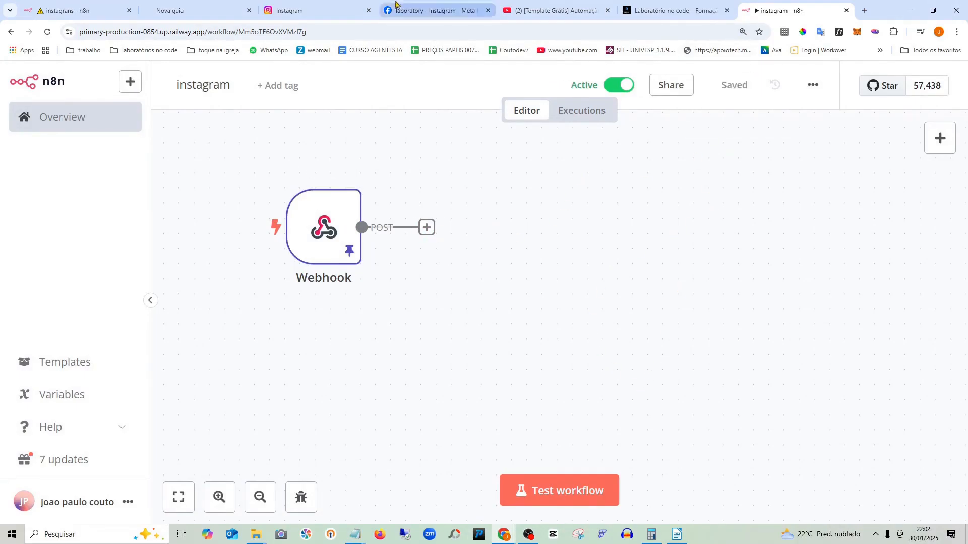
left_click(83, 9)
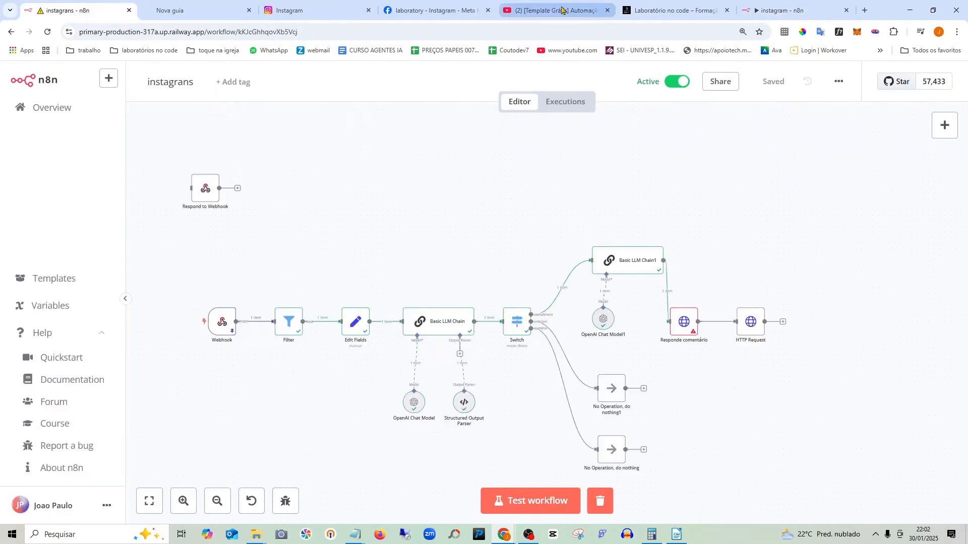
- Resend the comments v22.0 sample to the server from Meta, then return to n8n
left_click(446, 9)
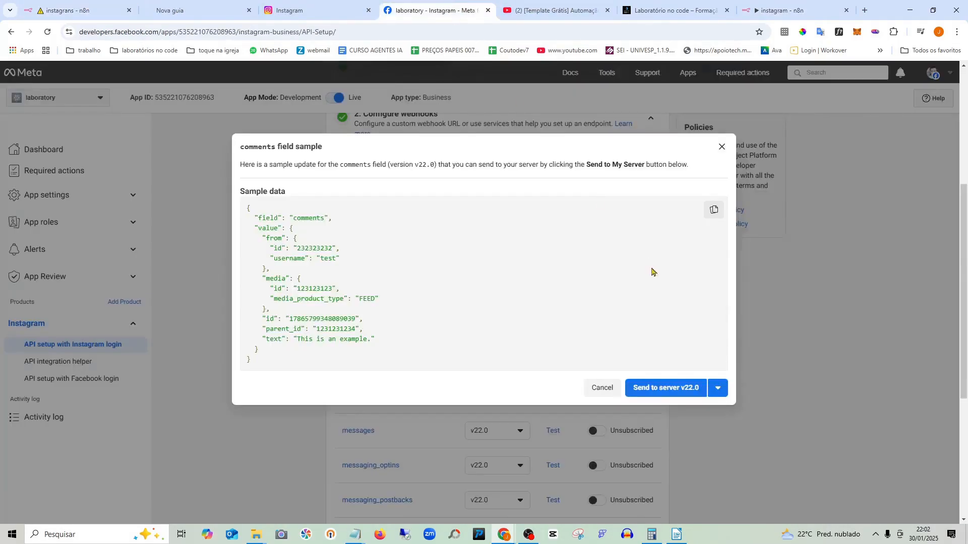
left_click(647, 391)
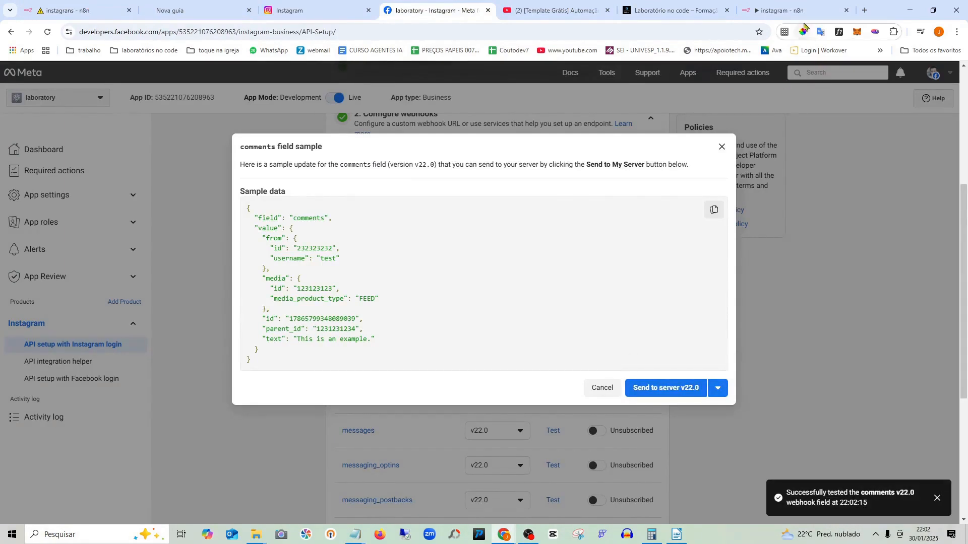
left_click(796, 10)
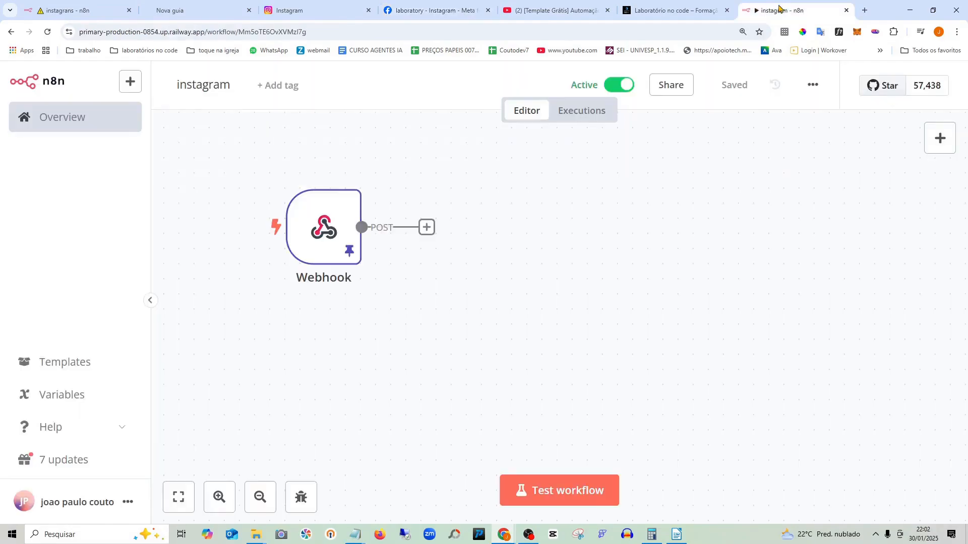
- Copy the Webhook's JSON output from the 22:02:15 execution and return to the editor
left_click(570, 114)
left_click(257, 222)
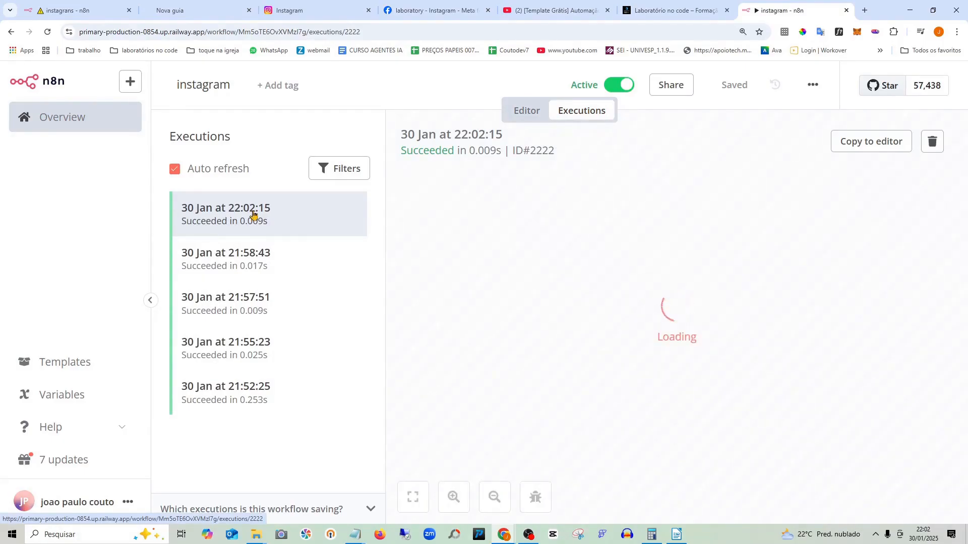
double_click(677, 317)
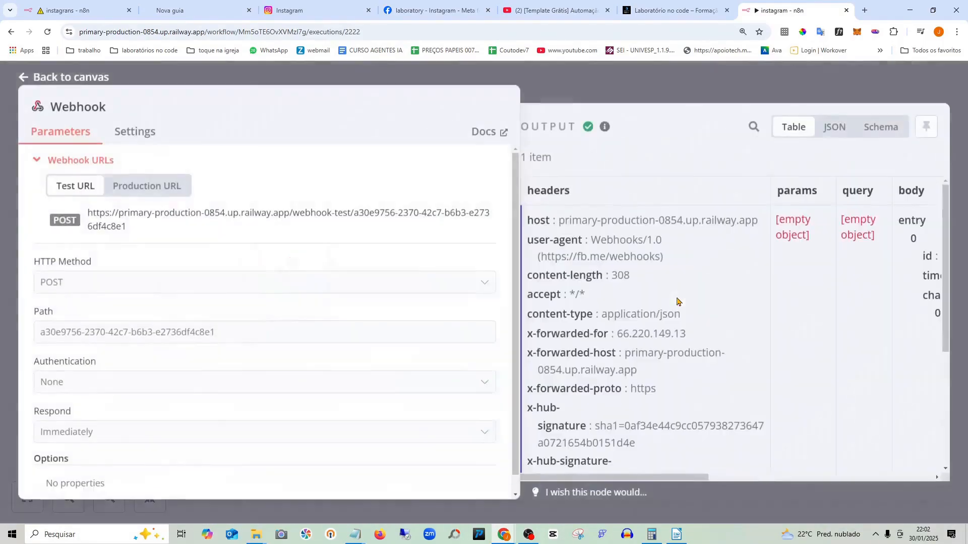
left_click(834, 127)
left_click(926, 189)
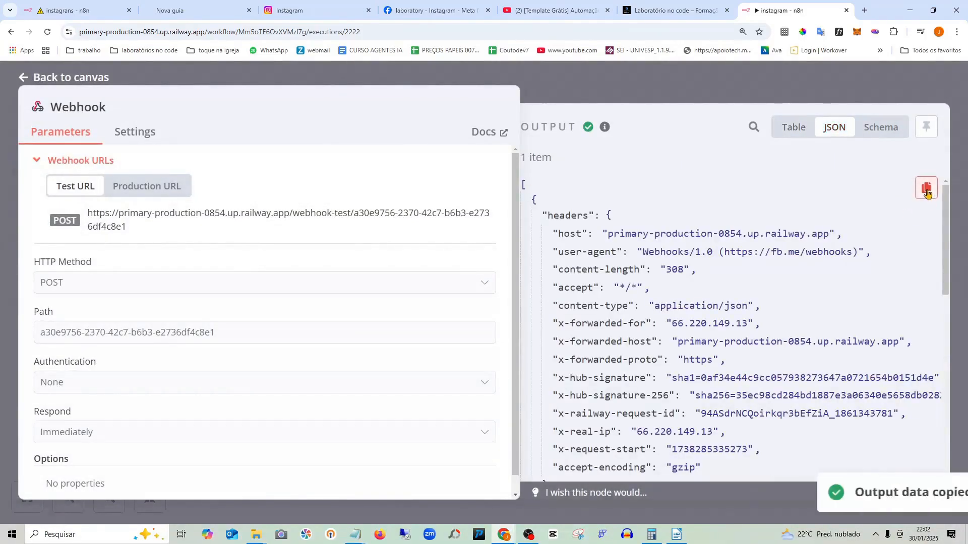
scroll(736, 306, "down", 10)
scroll(727, 304, "up", 10)
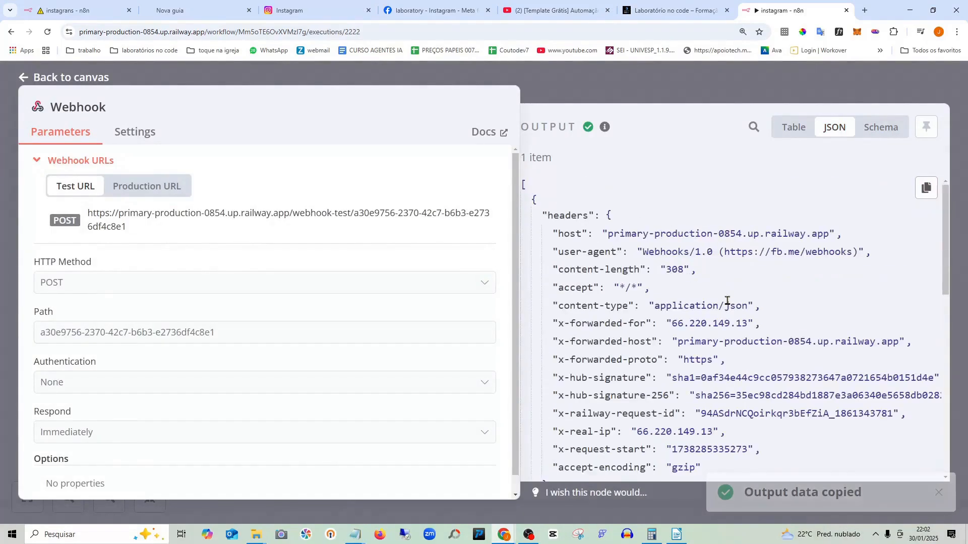
left_click(86, 80)
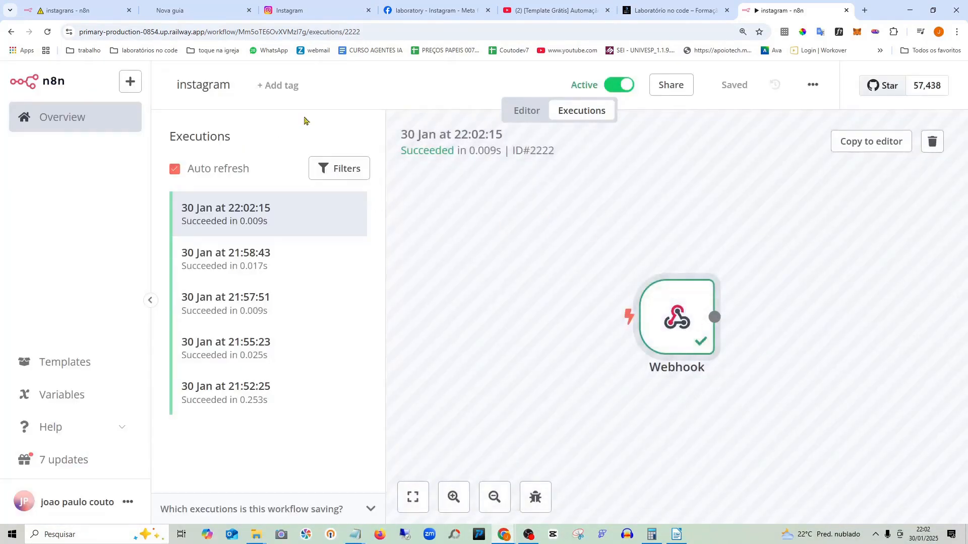
left_click(524, 111)
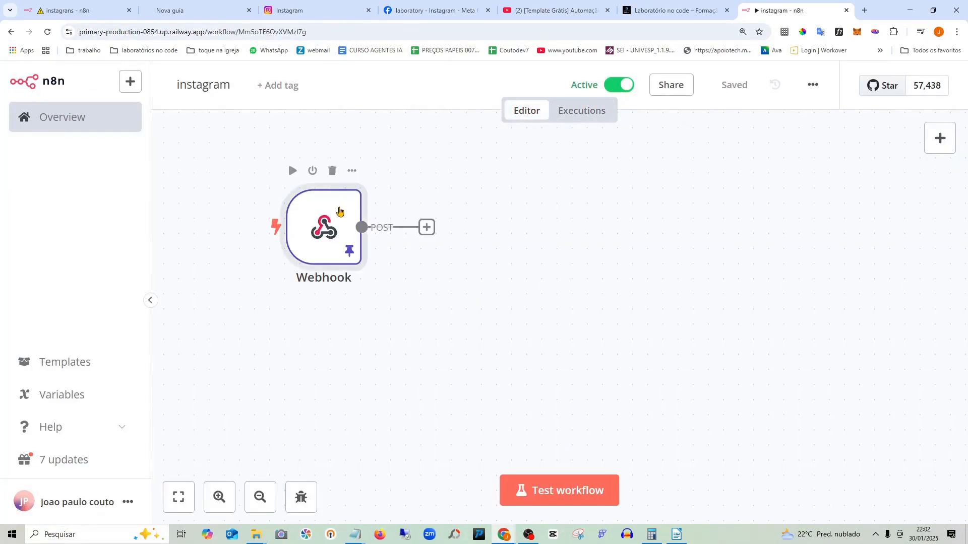
- Replace the Webhook's pinned data with the pasted Instagram comment payload and keep it
double_click(340, 212)
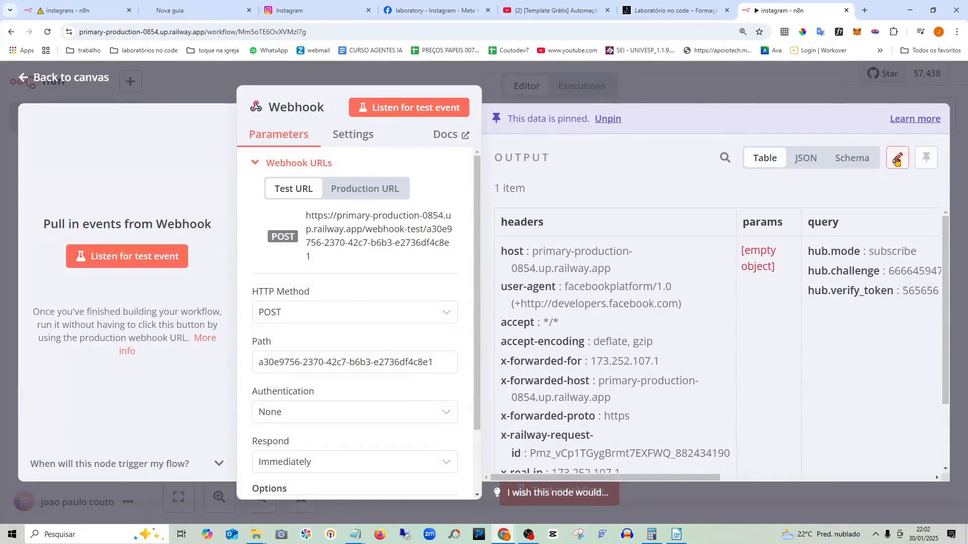
left_click(896, 161)
scroll(687, 295, "down", 2)
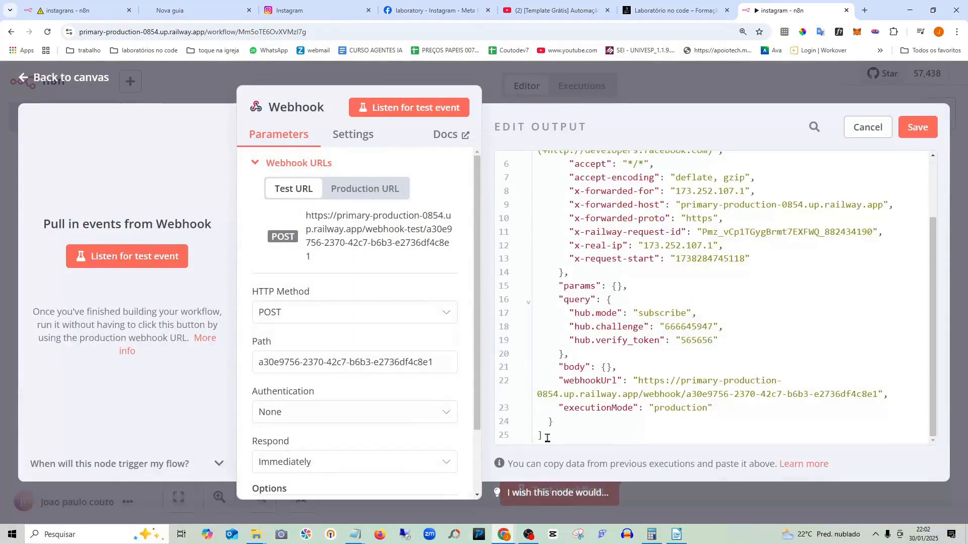
left_click_drag(547, 438, 482, 62)
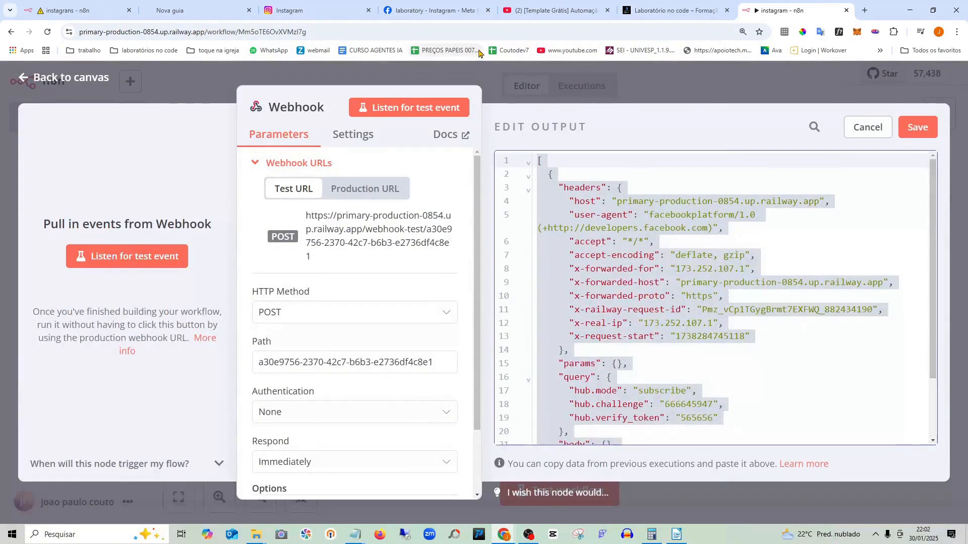
key("ctrl+v")
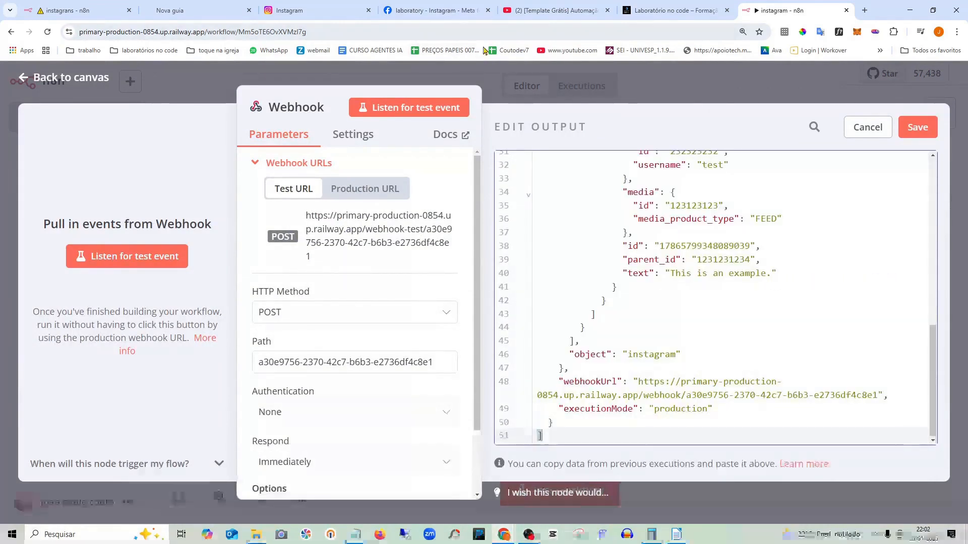
left_click(75, 79)
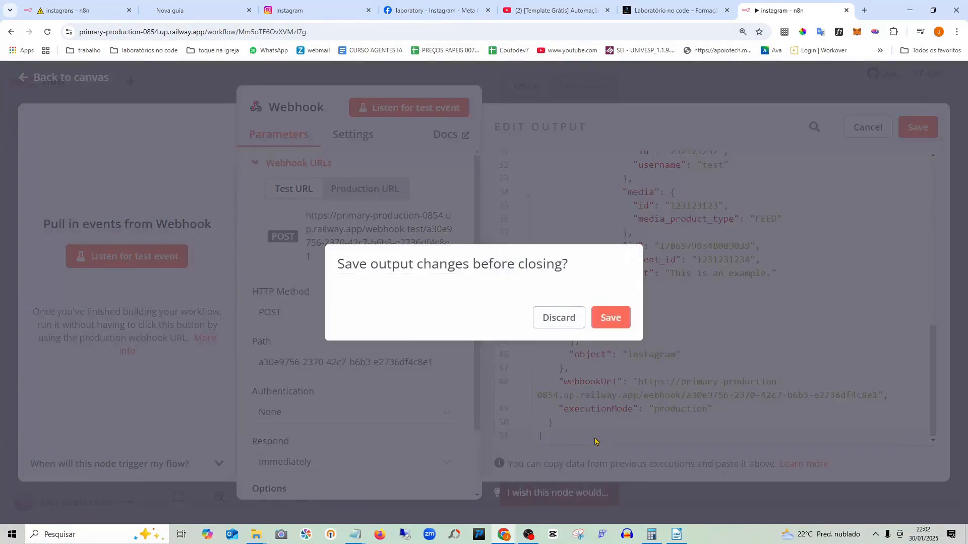
left_click(615, 322)
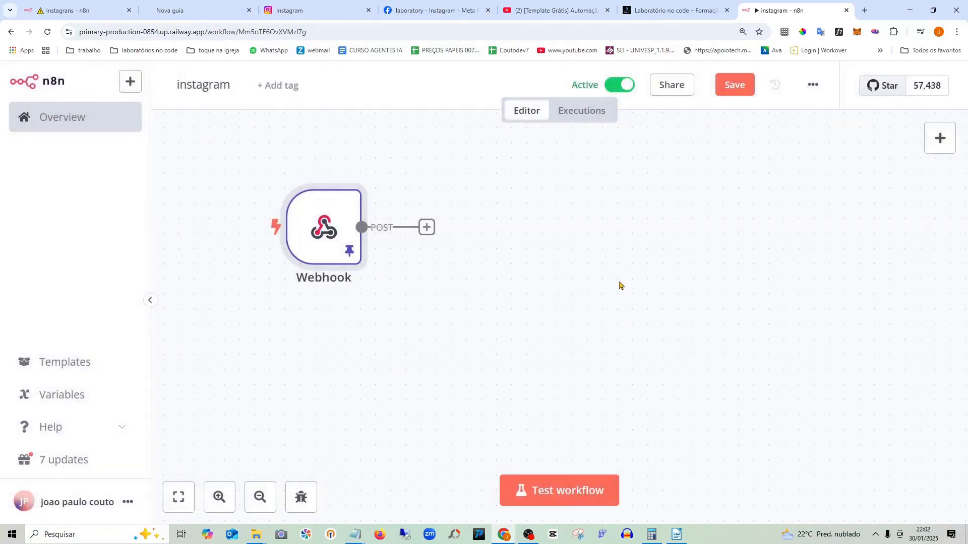
- Save the workflow and recheck the Webhook's pinned comment data
scroll(372, 233, "up", 1)
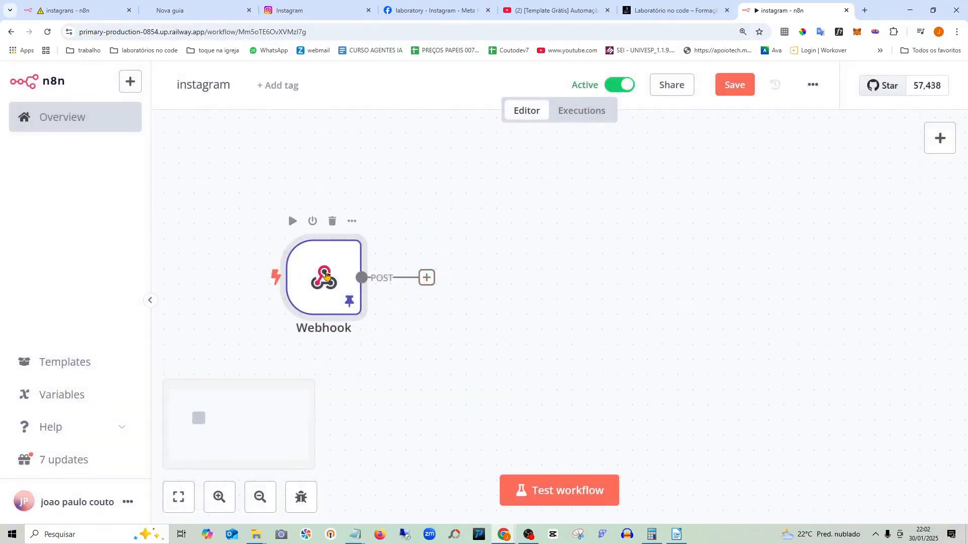
left_click(726, 92)
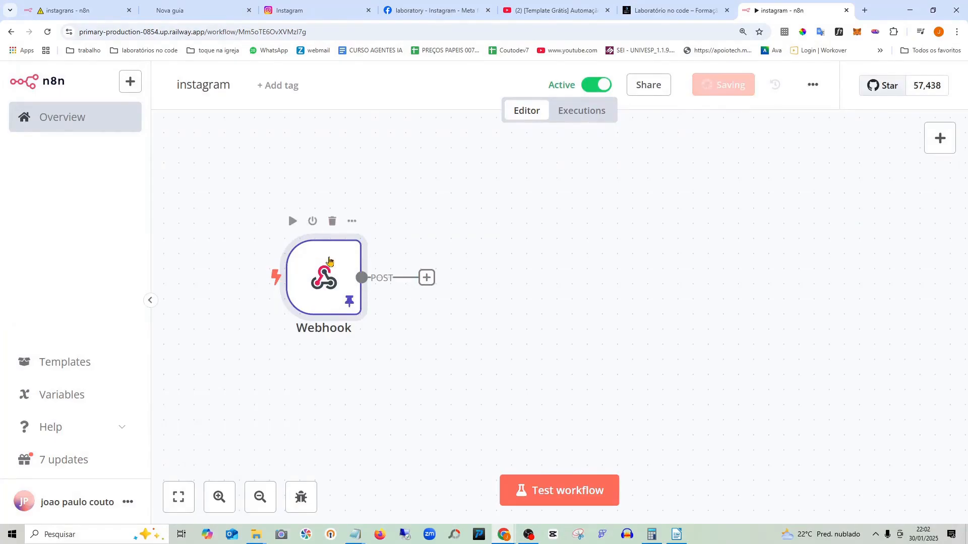
double_click(328, 261)
scroll(657, 280, "down", 5)
scroll(658, 280, "up", 5)
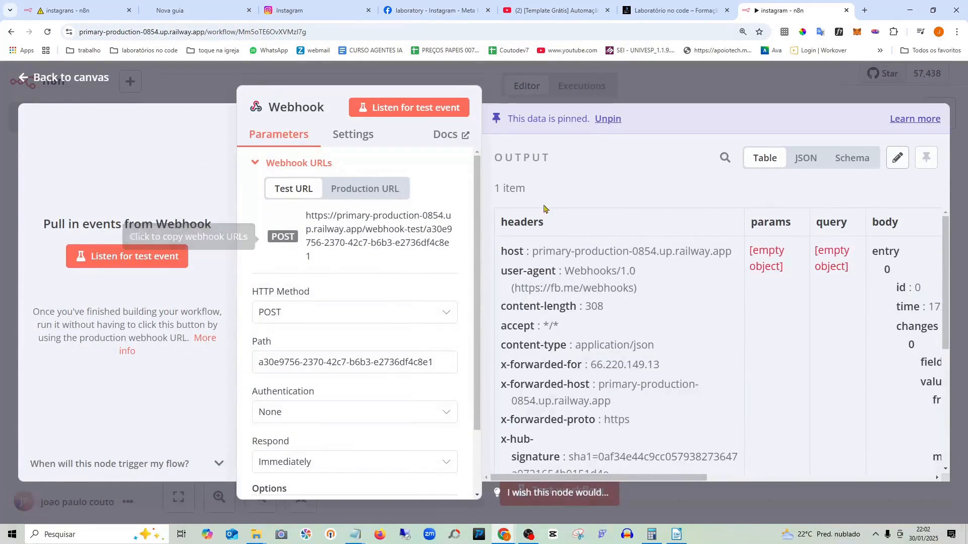
left_click(66, 80)
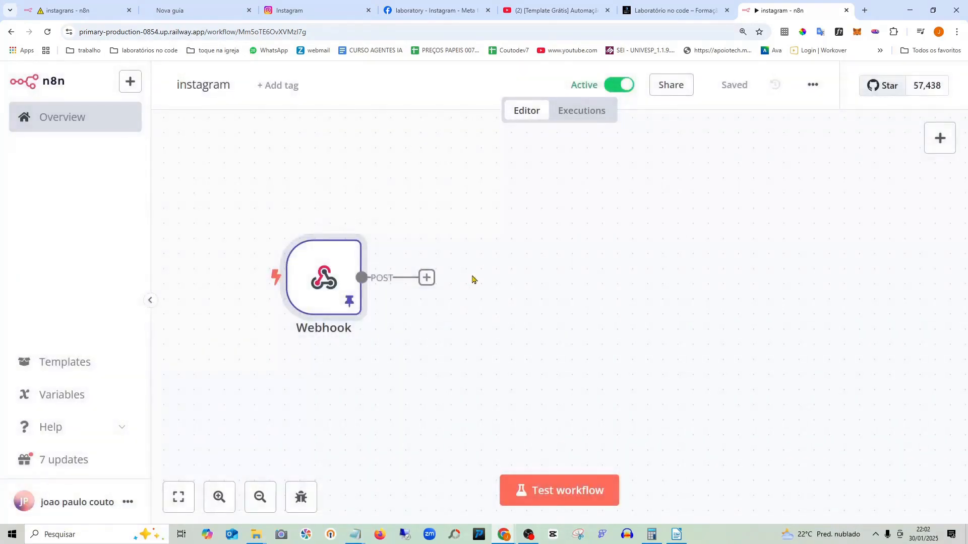
left_click(427, 277)
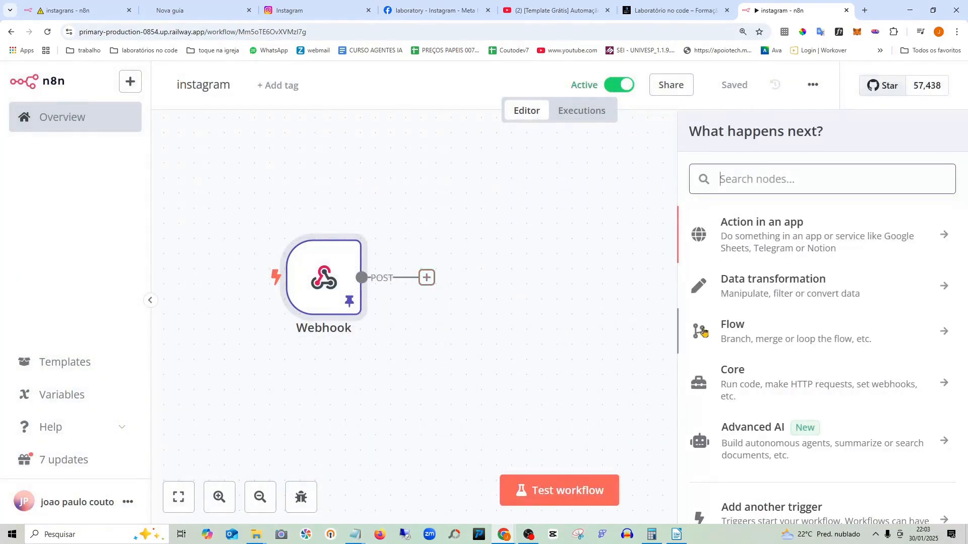
- Add an Edit Fields (Set) node via 'fild' search and create a field named myID
type("fild")
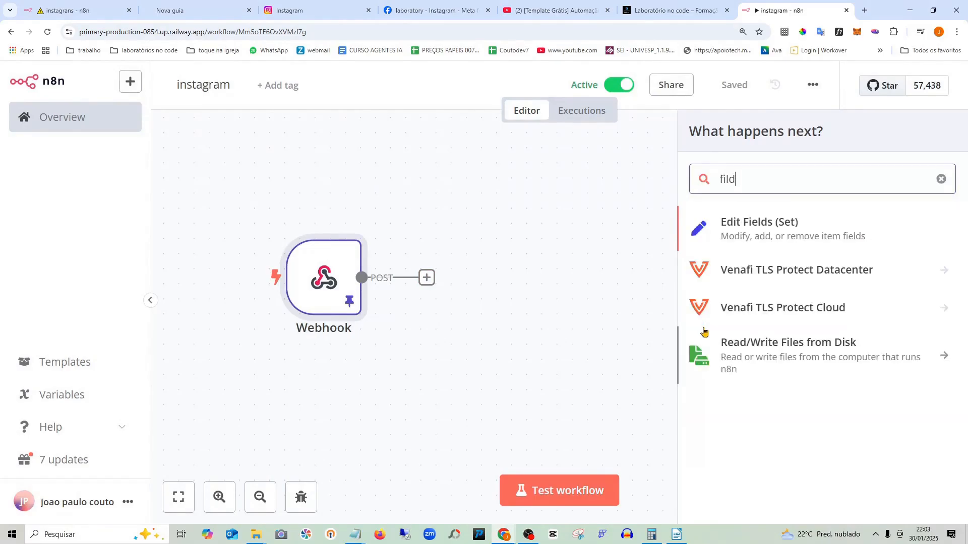
left_click(757, 230)
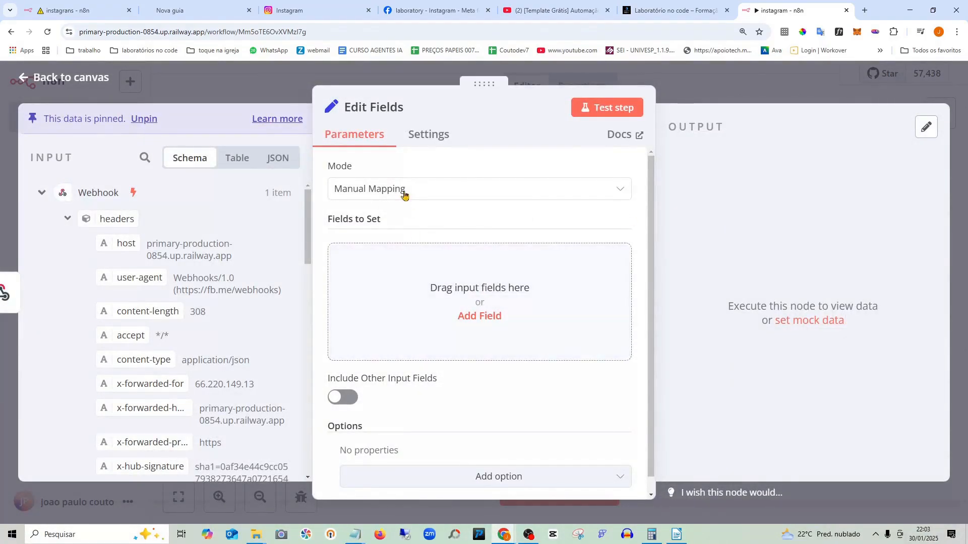
left_click(463, 295)
left_click(417, 256)
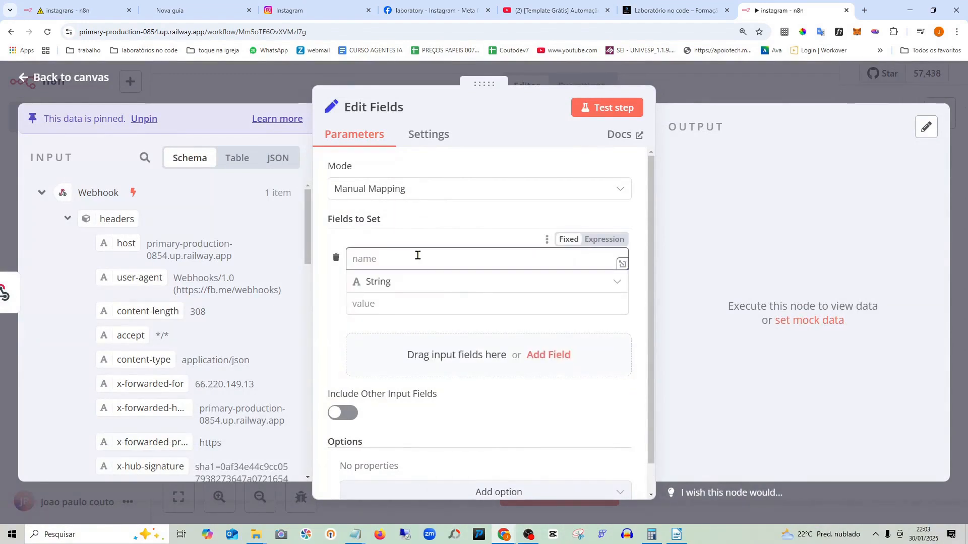
type("myID")
- Add a second field and map myID's value to {{ $json.body.entry[0].id }}
left_click(468, 353)
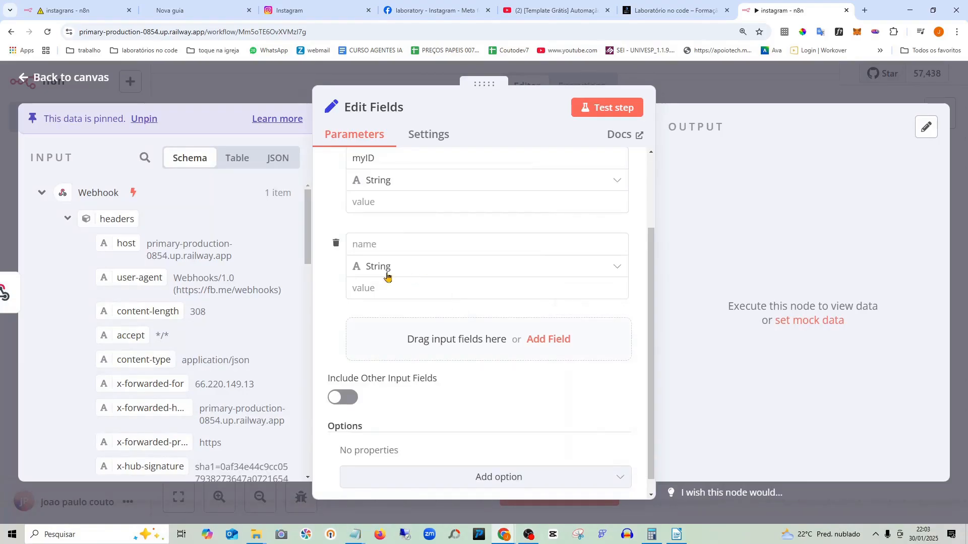
scroll(213, 255, "down", 3)
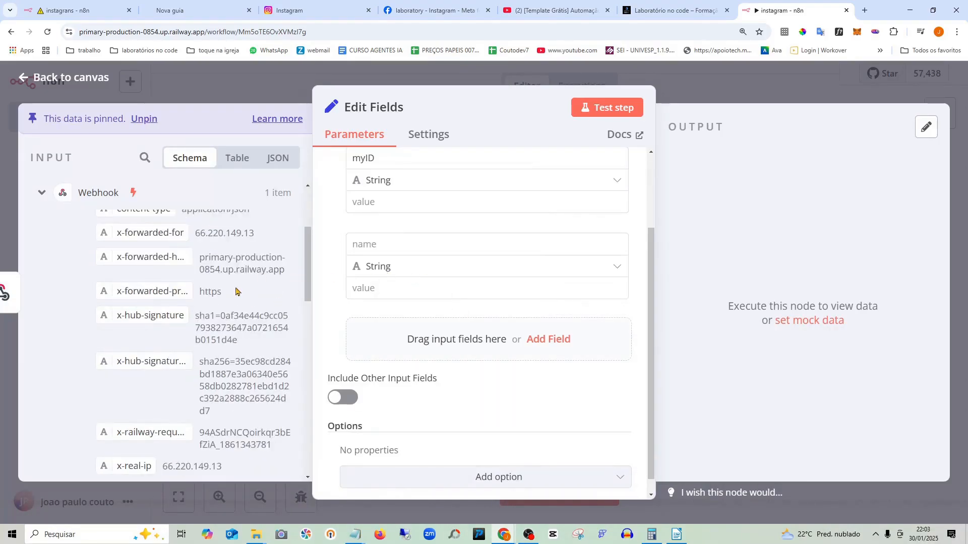
left_click_drag(334, 222, 386, 221)
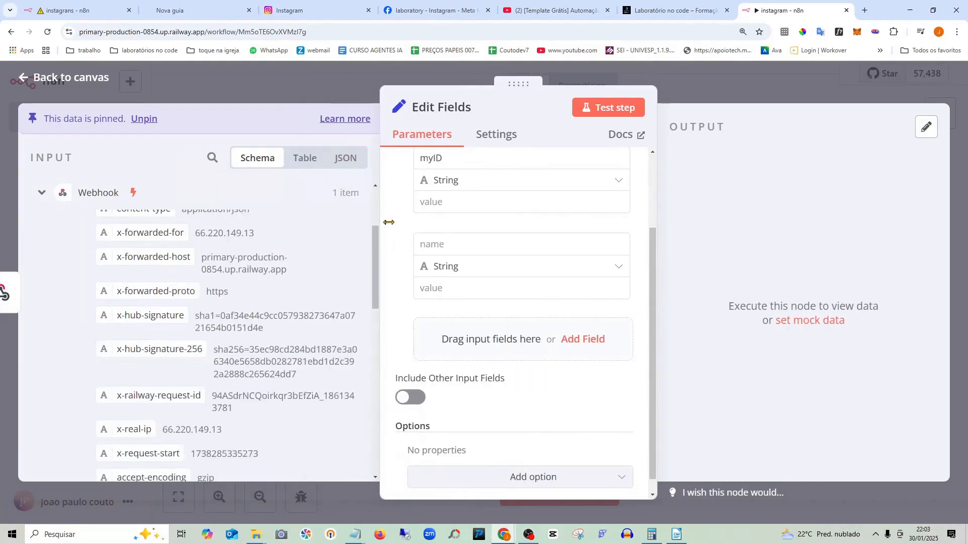
scroll(282, 243, "down", 4)
scroll(281, 244, "down", 2)
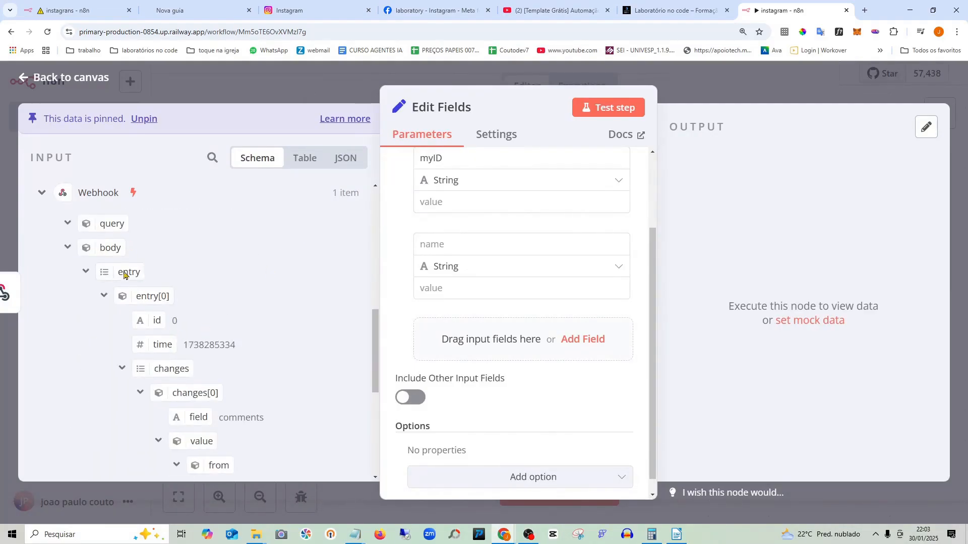
left_click_drag(157, 321, 453, 200)
left_click(703, 270)
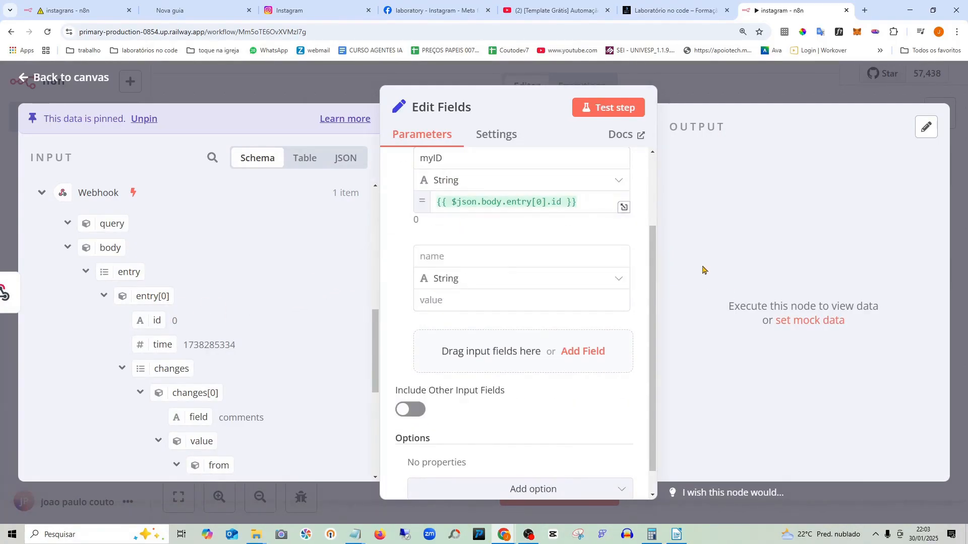
scroll(240, 312, "down", 1)
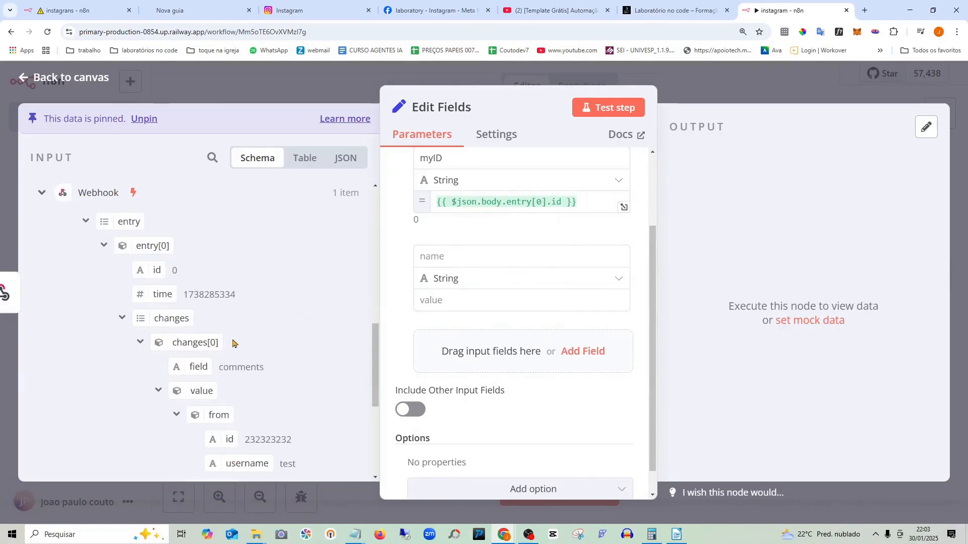
scroll(233, 344, "down", 1)
scroll(257, 352, "down", 1)
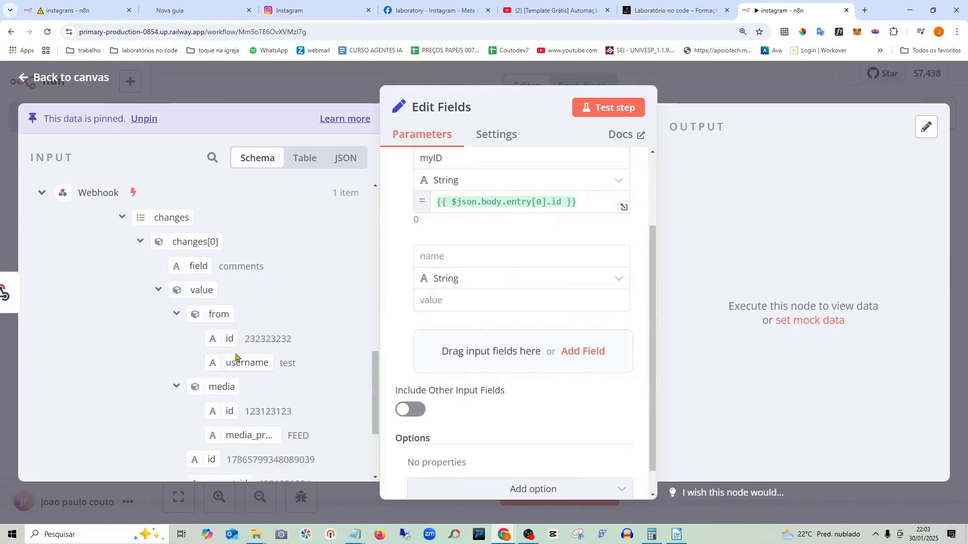
- Name the second field idUser
left_click(480, 259)
type("idUser")
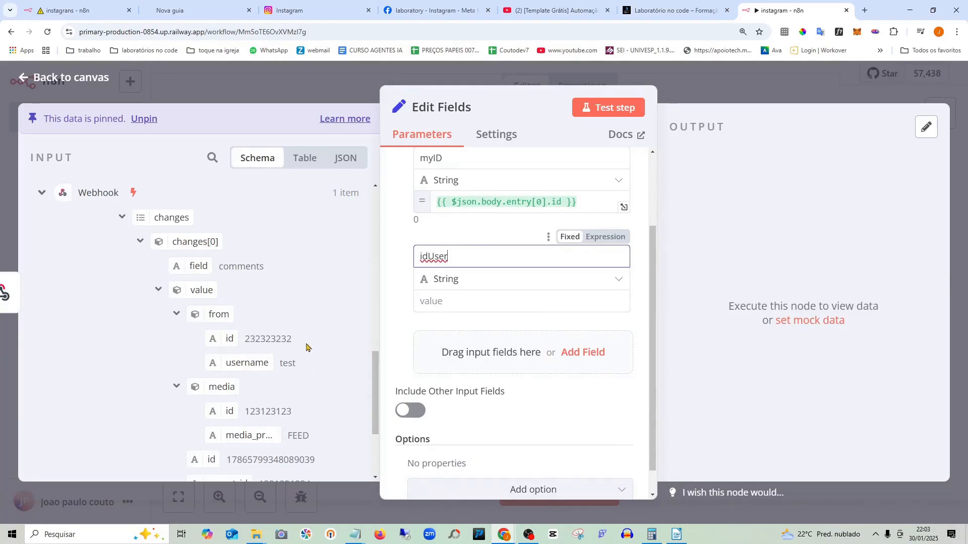
left_click(393, 282)
scroll(486, 321, "down", 1)
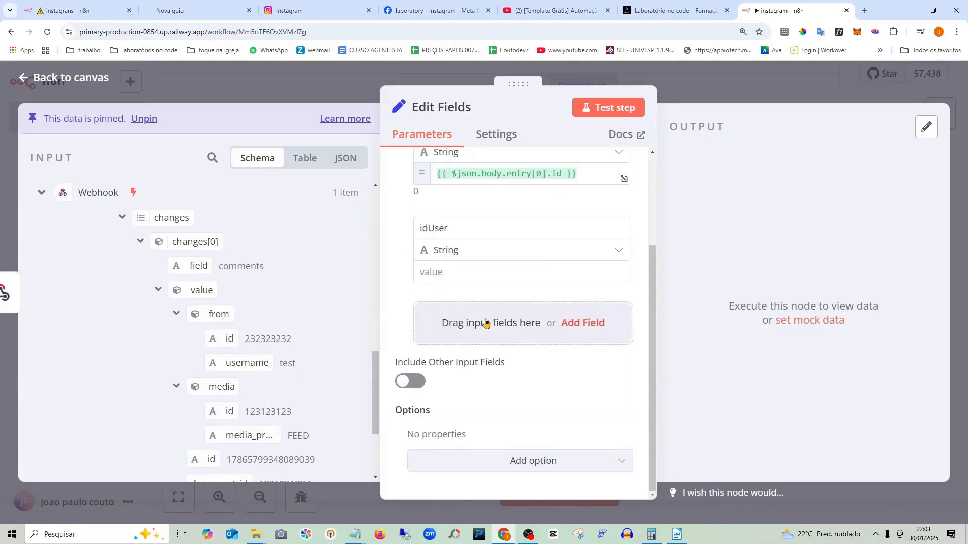
- Add a nameUser field mapped to the commenter's from.username, then add another empty field
left_click(485, 321)
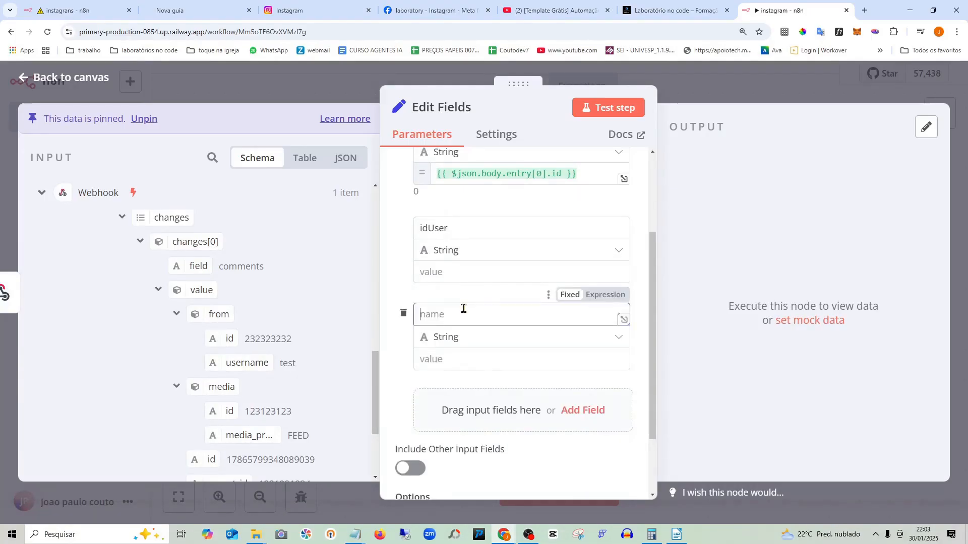
type("nameUser")
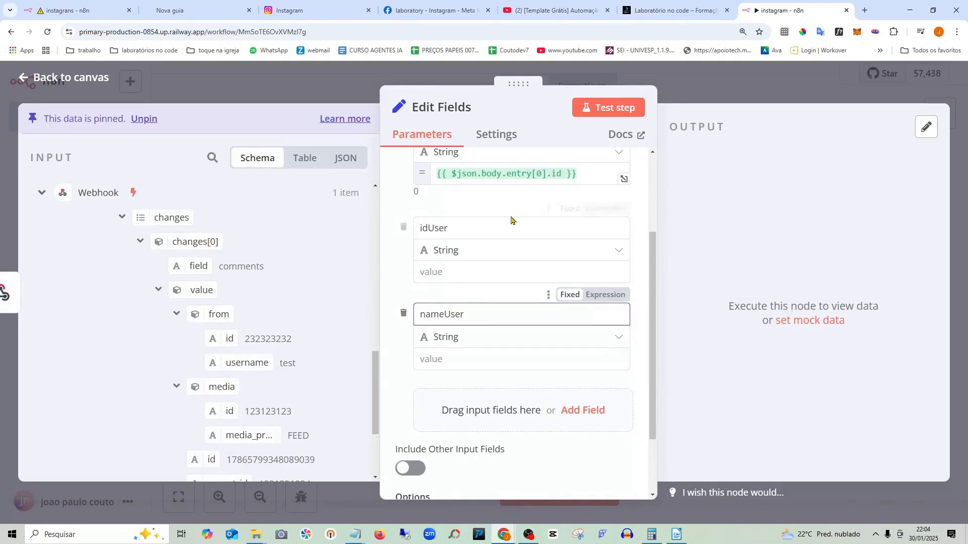
scroll(284, 334, "down", 1)
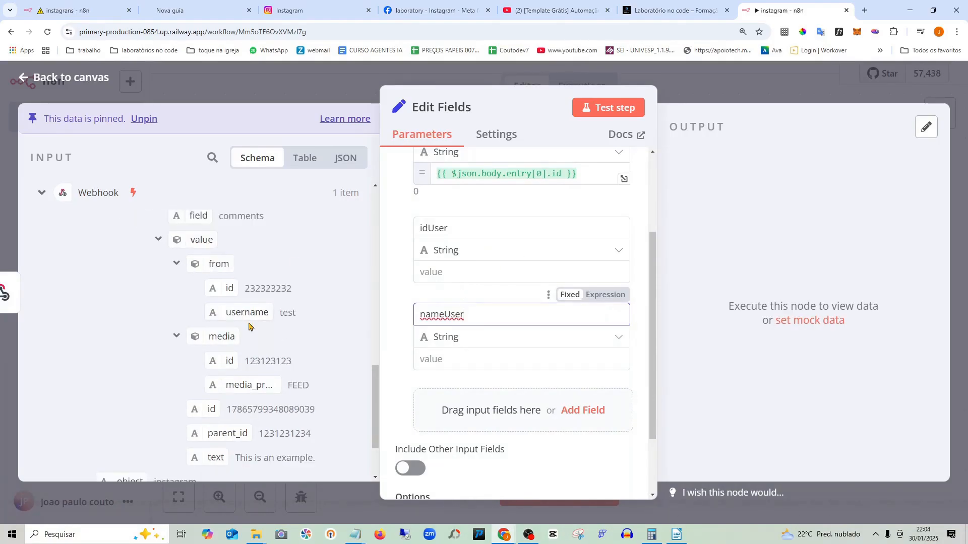
left_click_drag(249, 315, 446, 359)
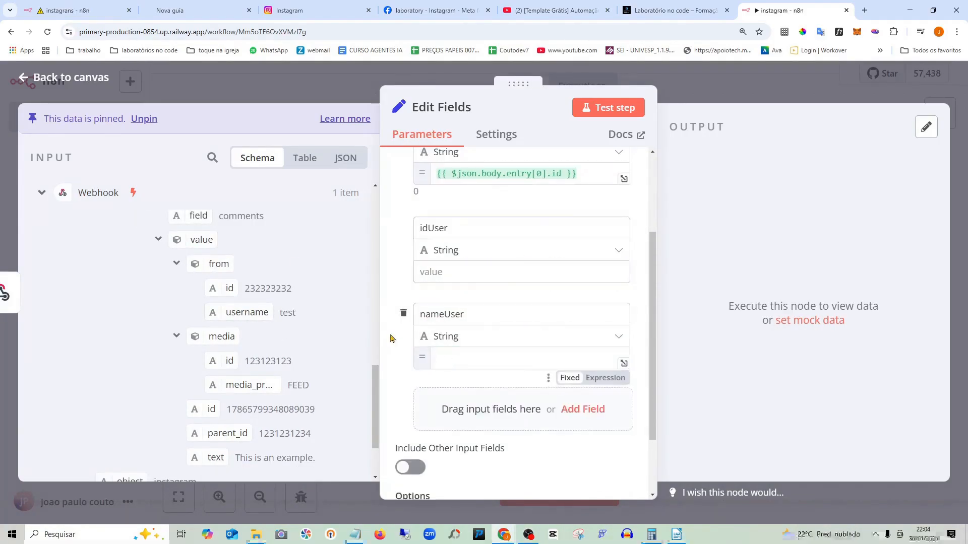
scroll(536, 418, "down", 3)
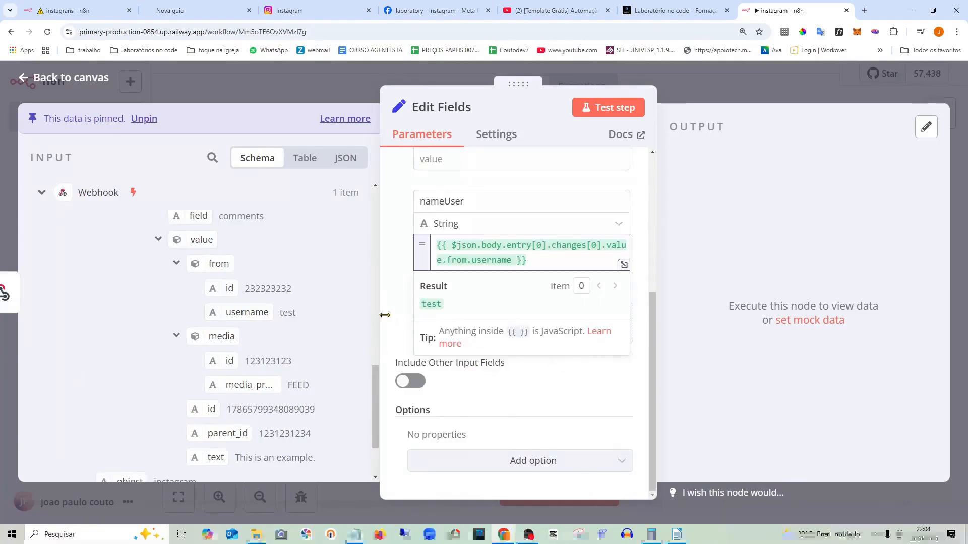
left_click(398, 305)
left_click(581, 363)
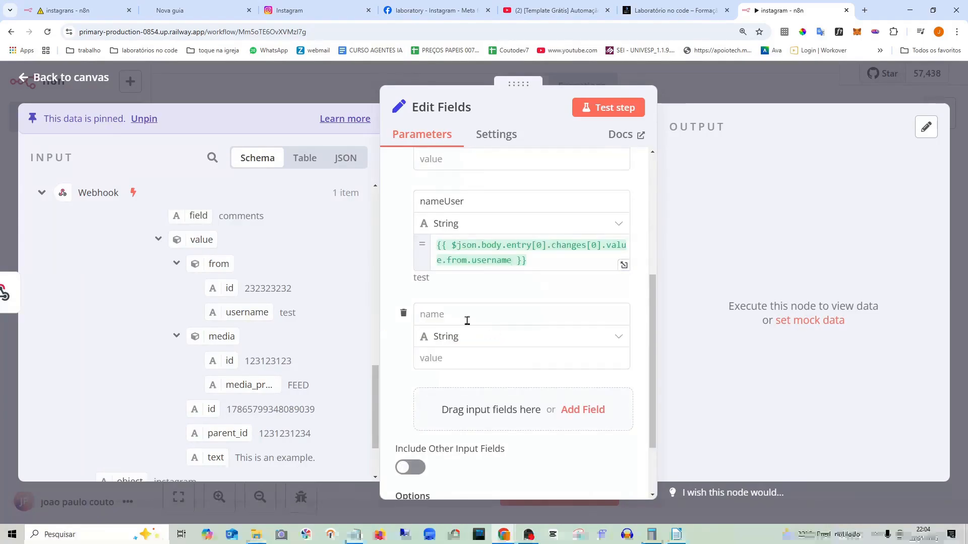
scroll(318, 338, "down", 1)
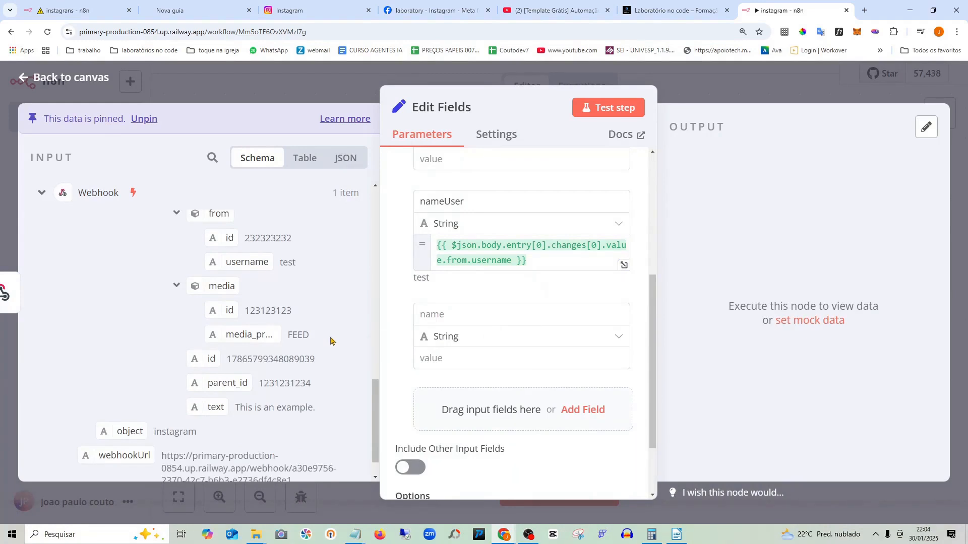
scroll(330, 341, "down", 1)
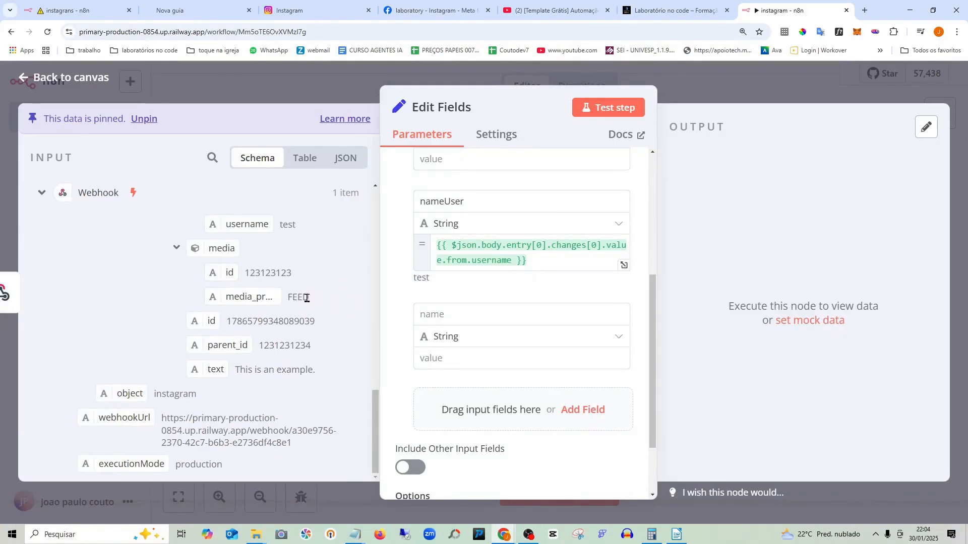
- Drag the id field into Edit Fields as a new field and rename it idComents
left_click_drag(228, 273, 480, 319)
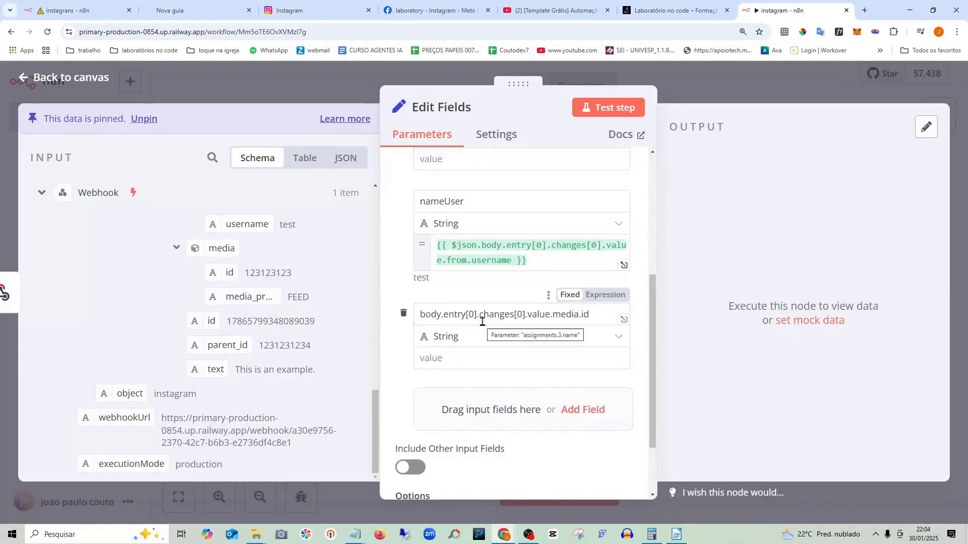
left_click_drag(599, 312, 375, 316)
key("BackSpace")
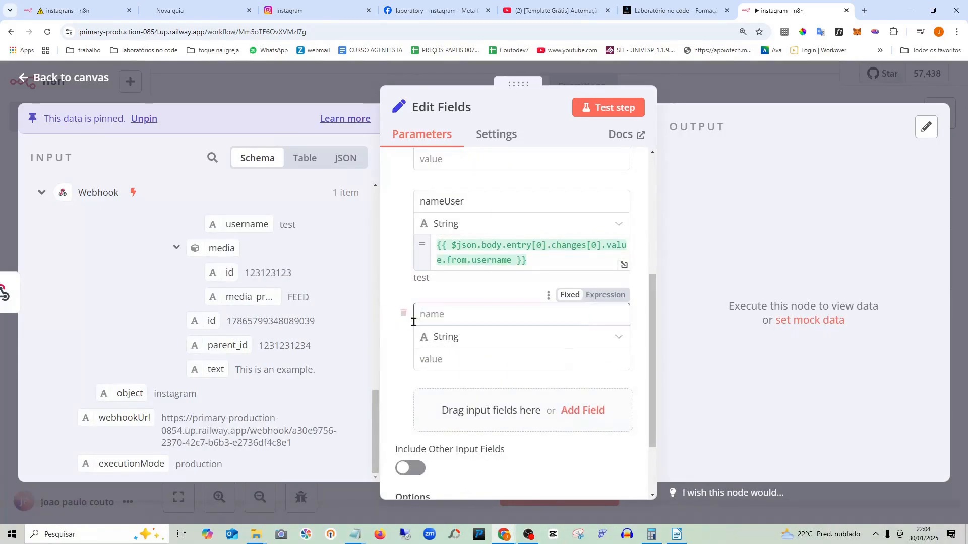
type("i")
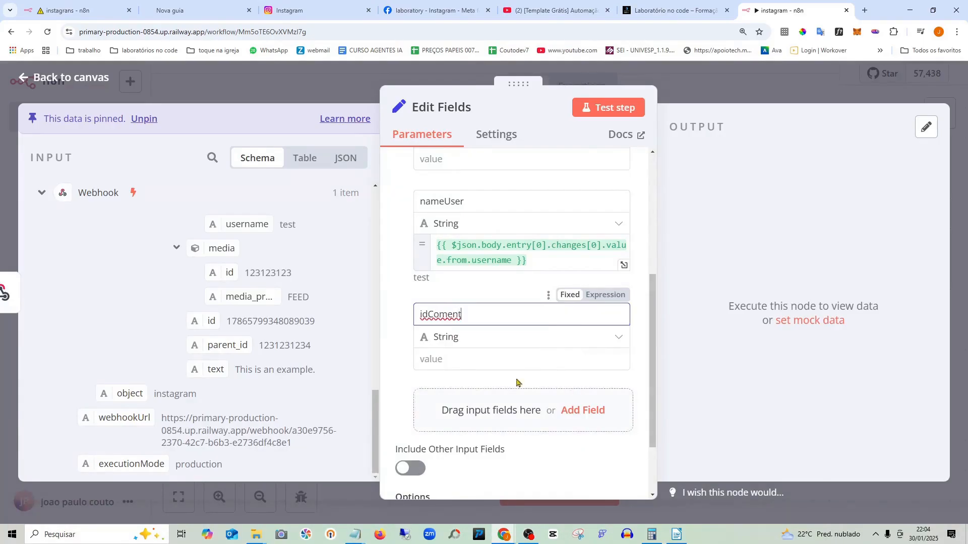
type("dComents")
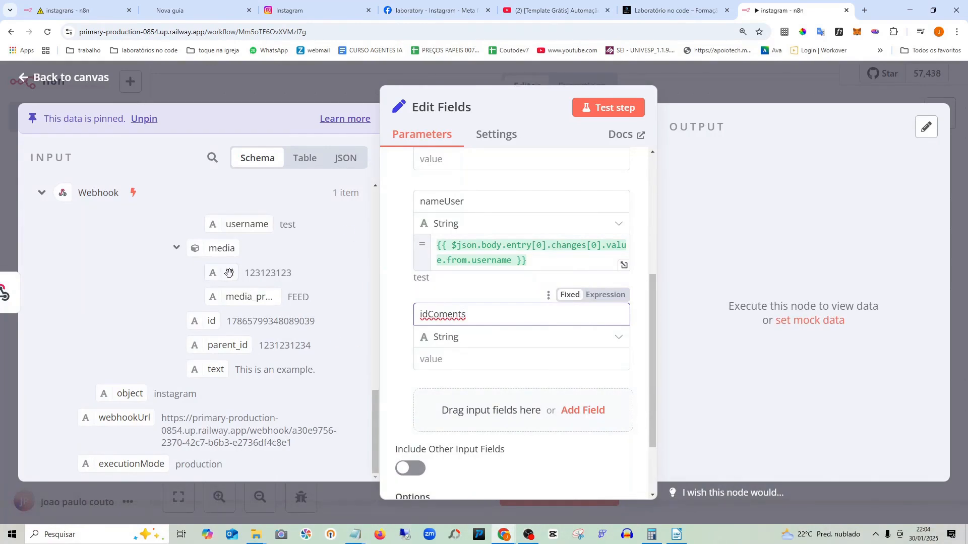
- Replace the wrong idComents mapping with the comment's value.id and return to the canvas
left_click_drag(229, 272, 486, 363)
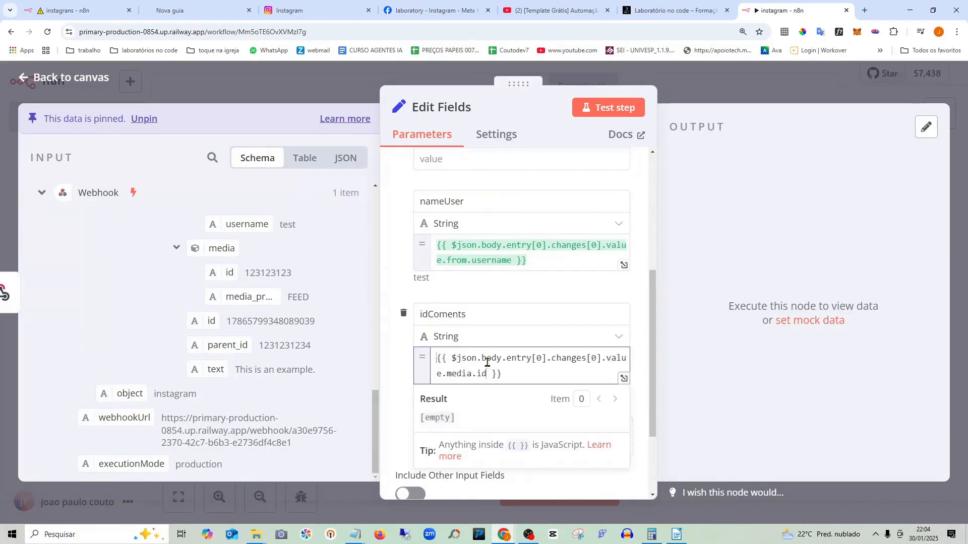
left_click(341, 332)
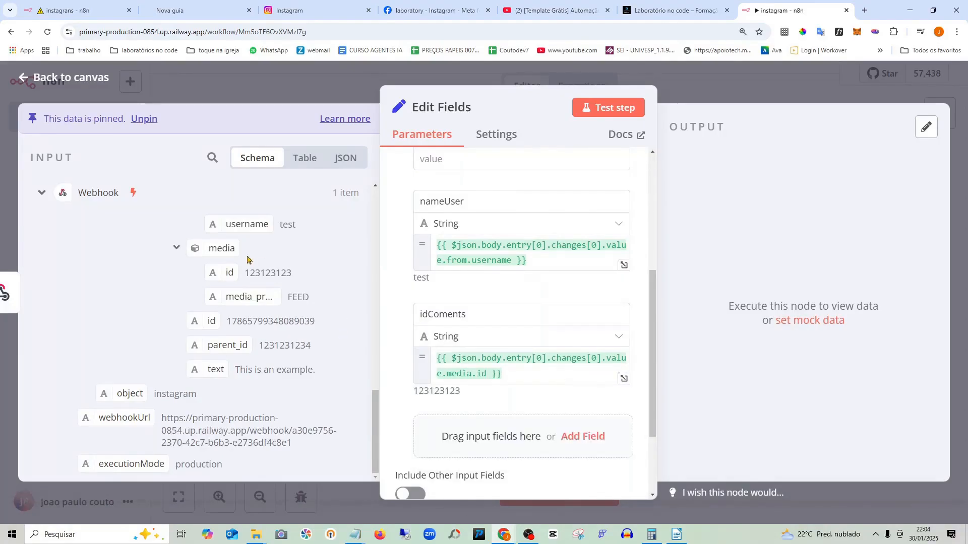
left_click_drag(511, 376, 424, 369)
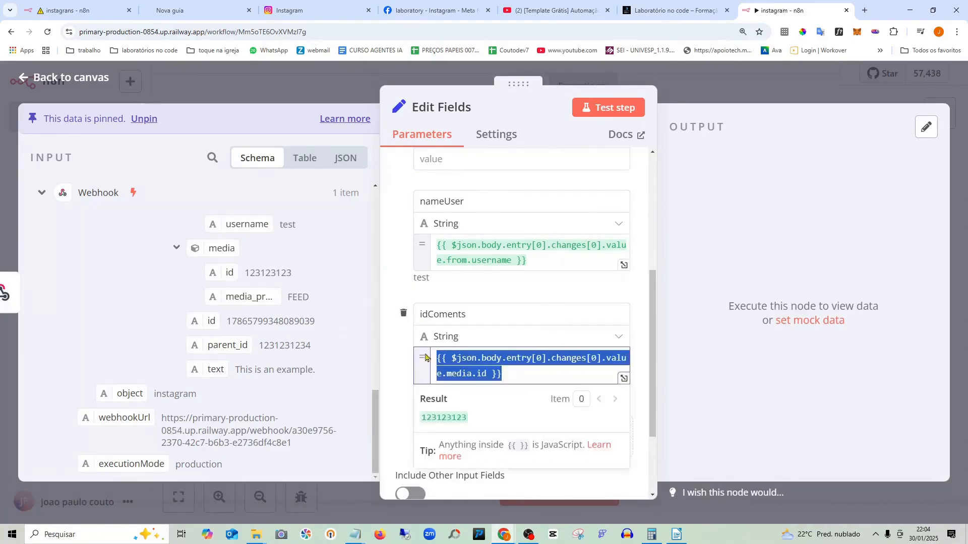
key("BackSpace")
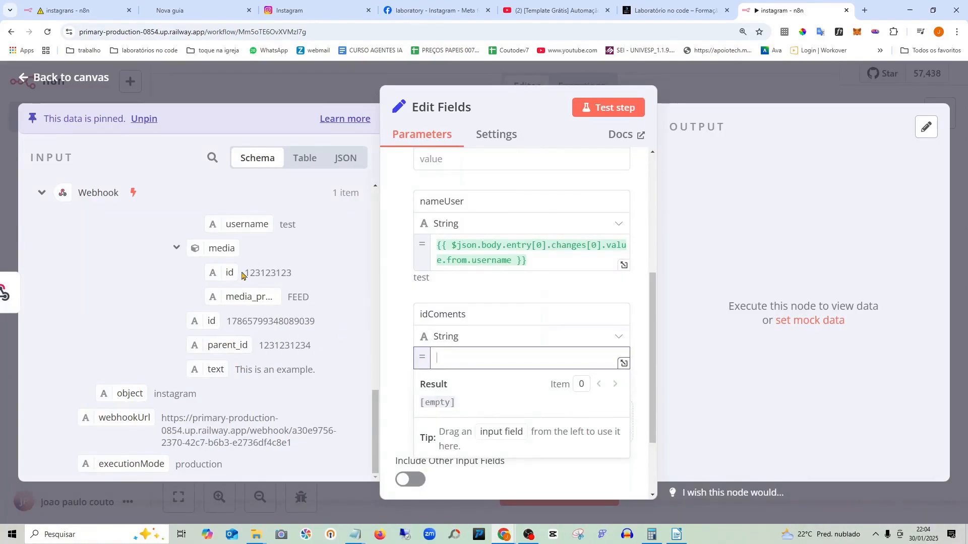
left_click_drag(212, 321, 502, 358)
left_click(396, 331)
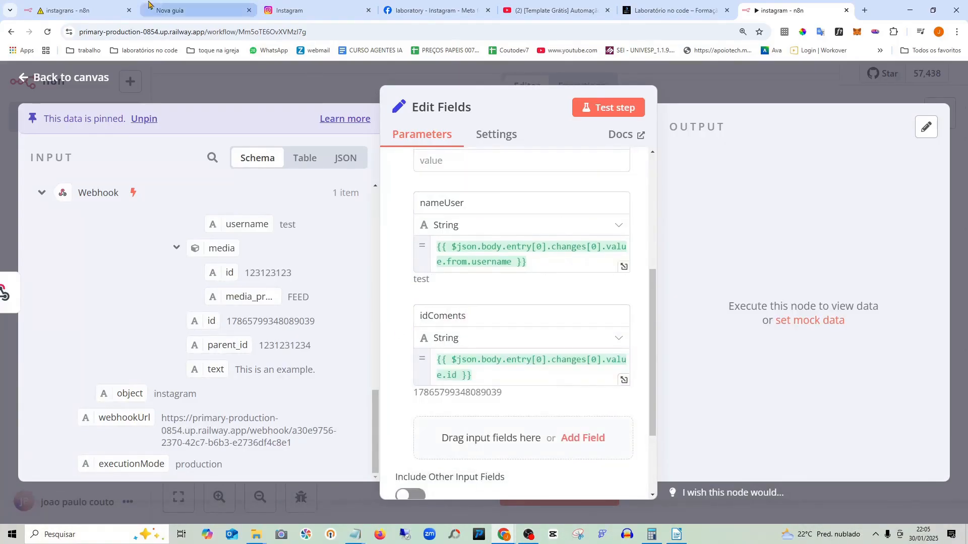
left_click(99, 79)
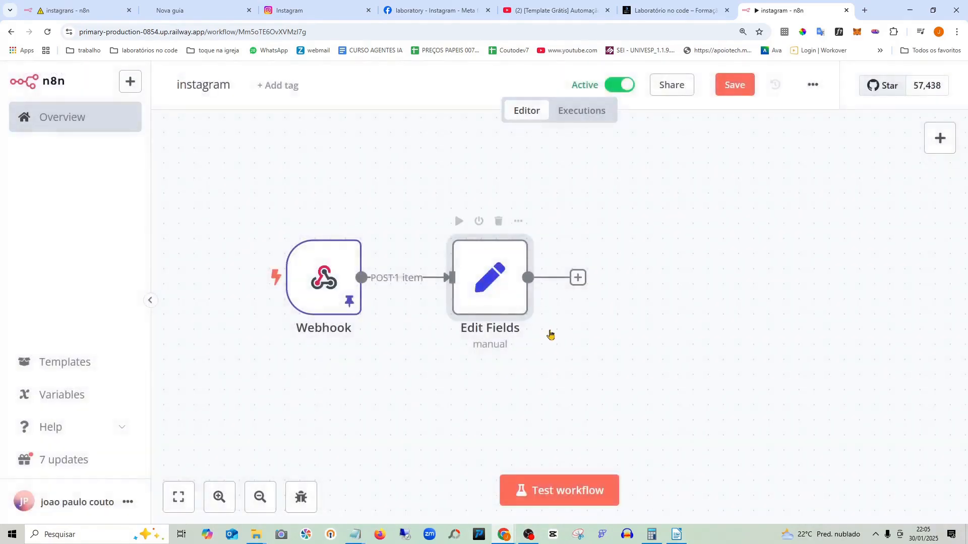
- Move Edit Fields right and Webhook slightly left, then save the instagram workflow
left_click_drag(489, 263, 519, 263)
mouse_move(332, 250)
left_mouse_down()
mouse_move(361, 247)
mouse_move(318, 246)
left_mouse_up()
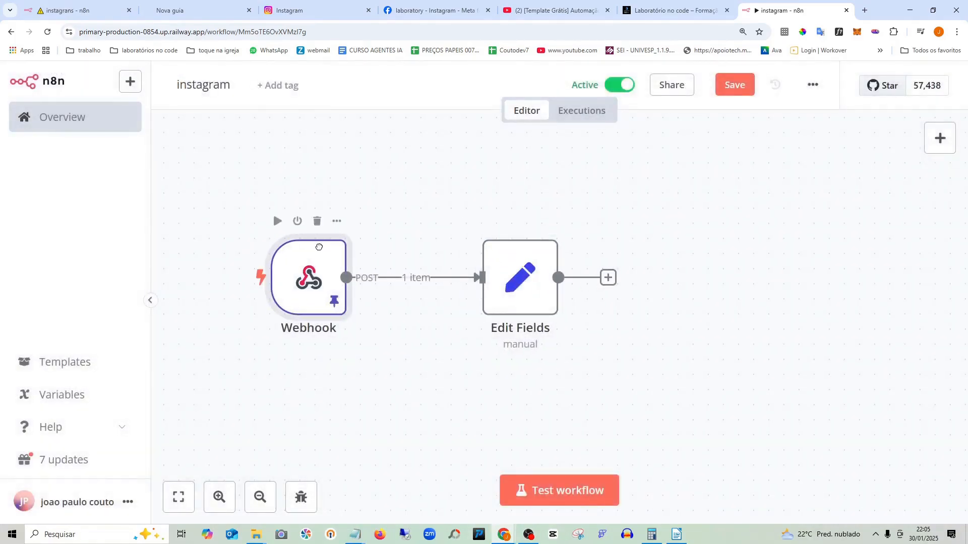
left_click(734, 87)
left_click_drag(523, 267, 585, 260)
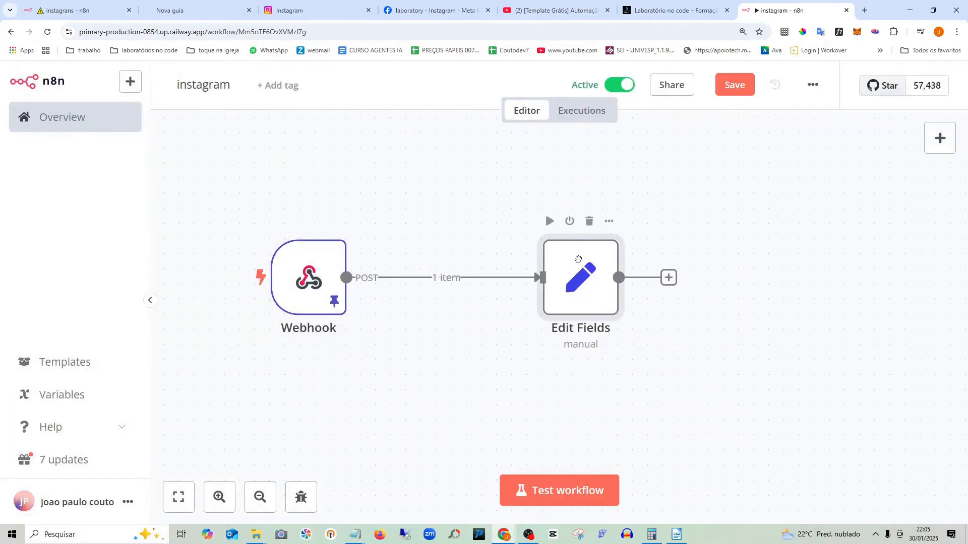
mouse_move(436, 281)
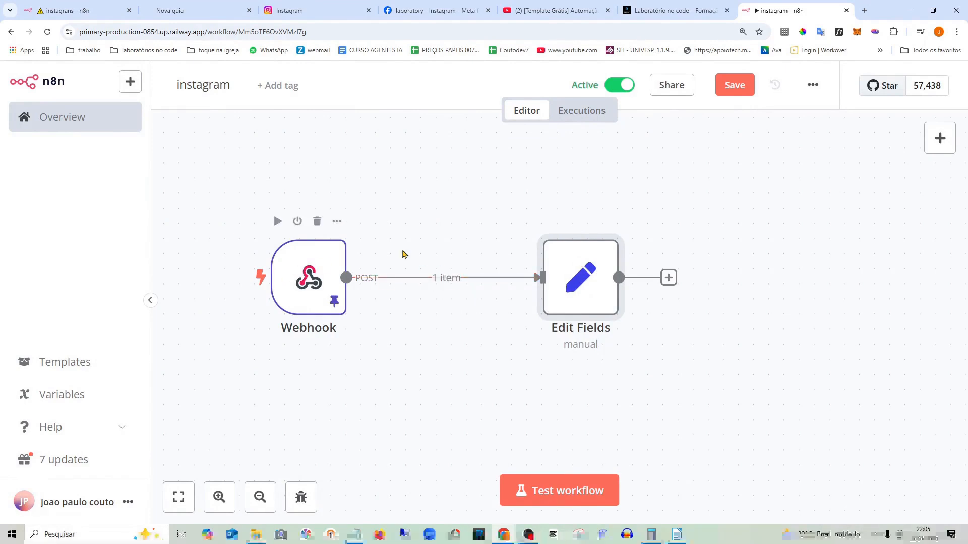
mouse_move(579, 252)
left_mouse_down()
mouse_move(543, 245)
mouse_move(580, 248)
left_mouse_up()
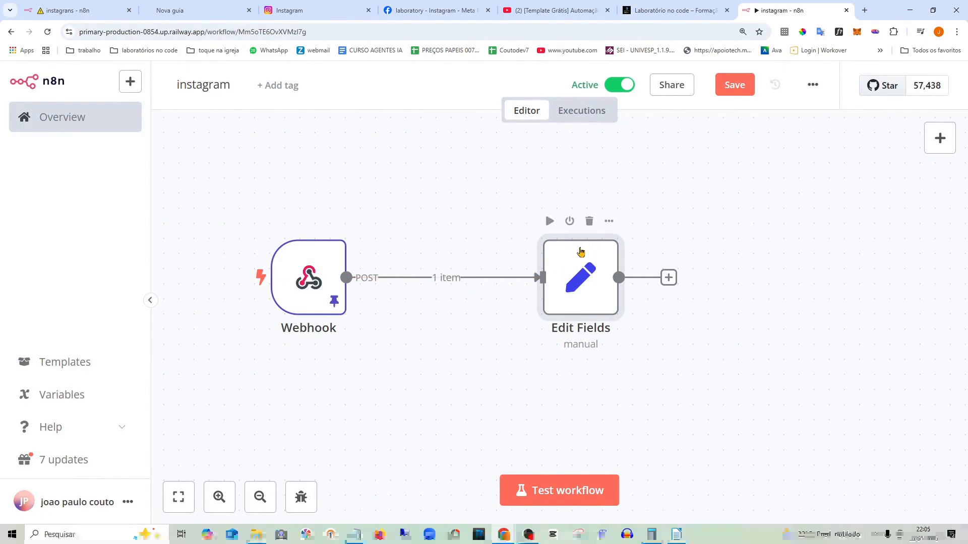
mouse_move(325, 292)
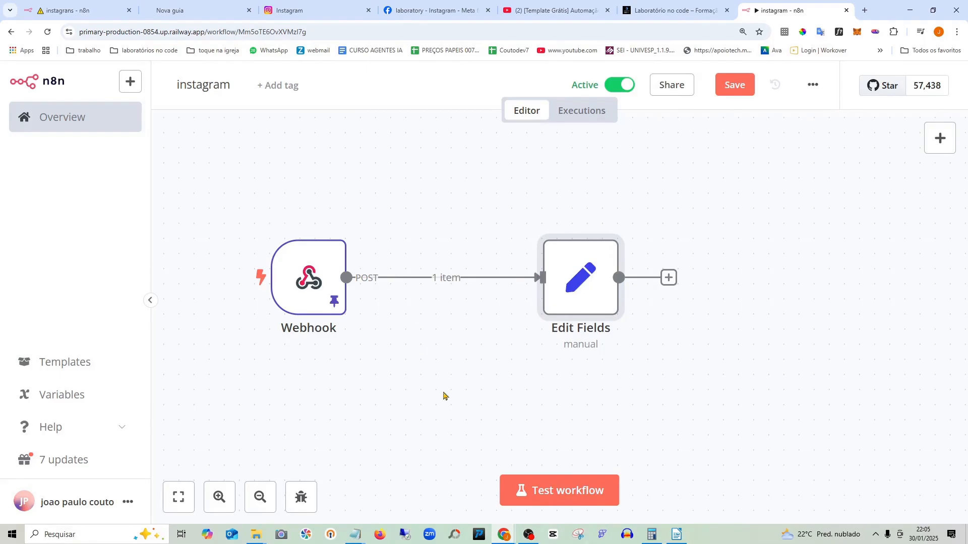
mouse_move(457, 282)
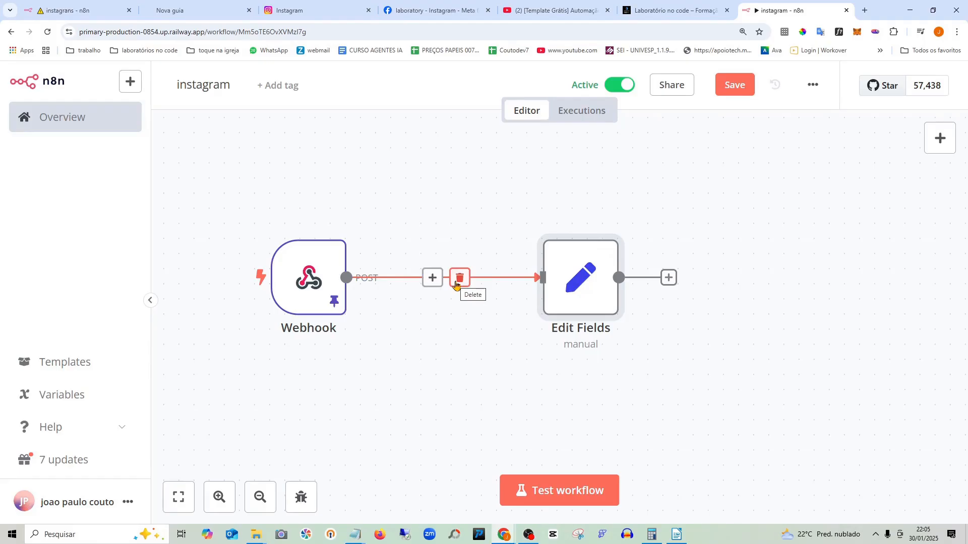
- Insert a Filter node on the Webhook–Edit Fields connection, found by searching 'filtro'
left_click(432, 277)
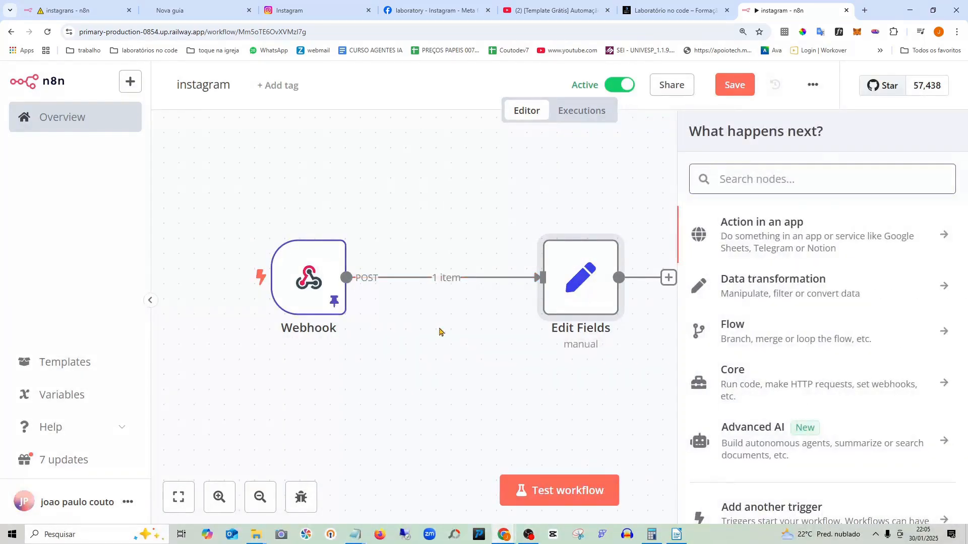
type("filtro")
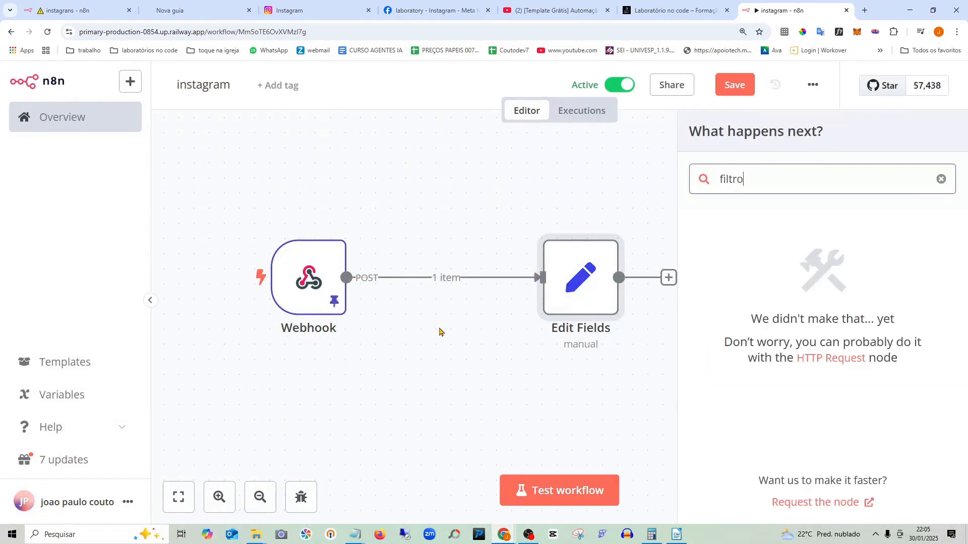
key("BackSpace")
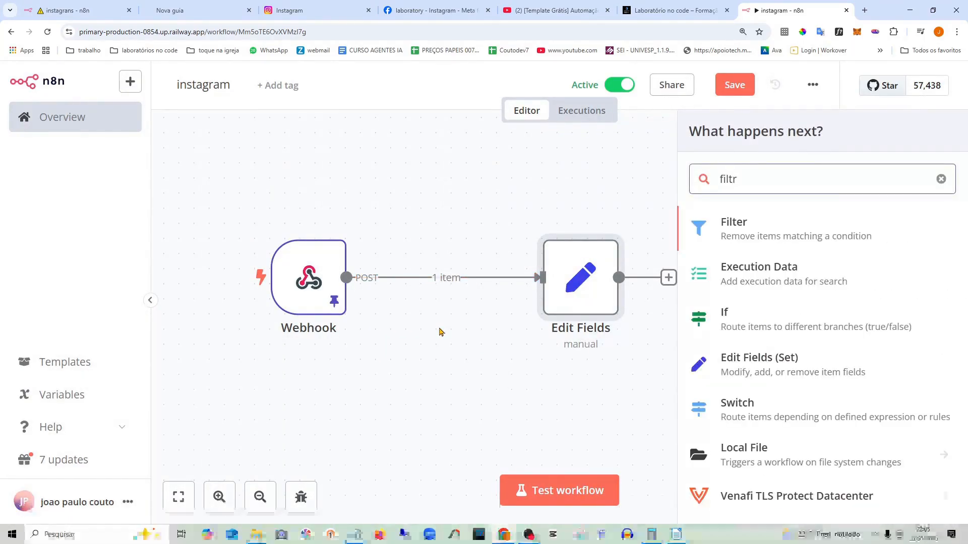
left_click(731, 244)
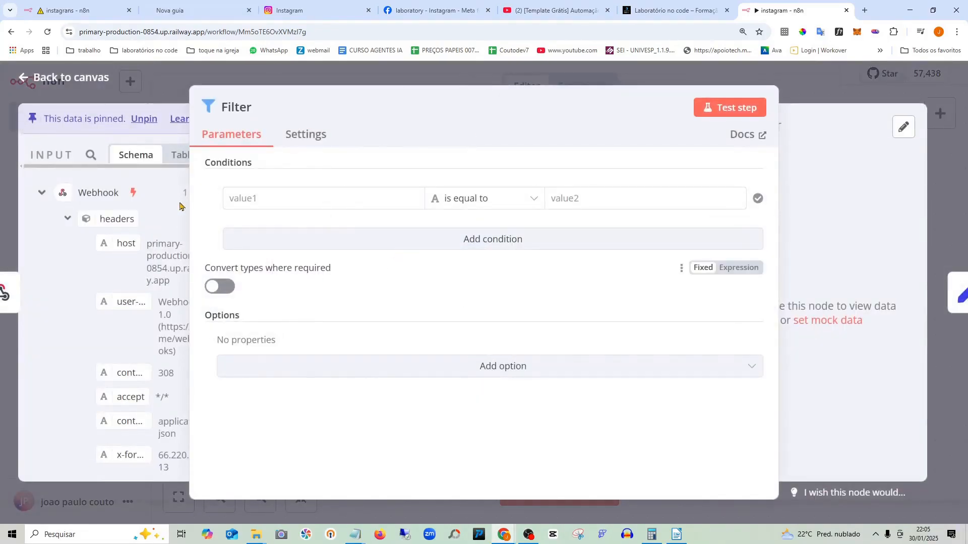
- Widen the input panel and map body.entry[0].id into the condition's first value
left_click_drag(190, 194, 313, 196)
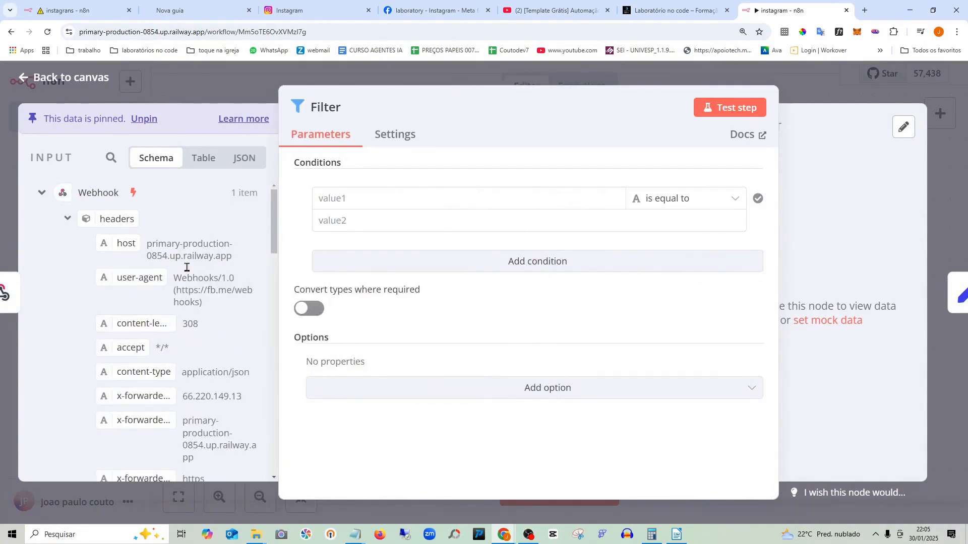
scroll(186, 267, "down", 2)
scroll(201, 291, "down", 7)
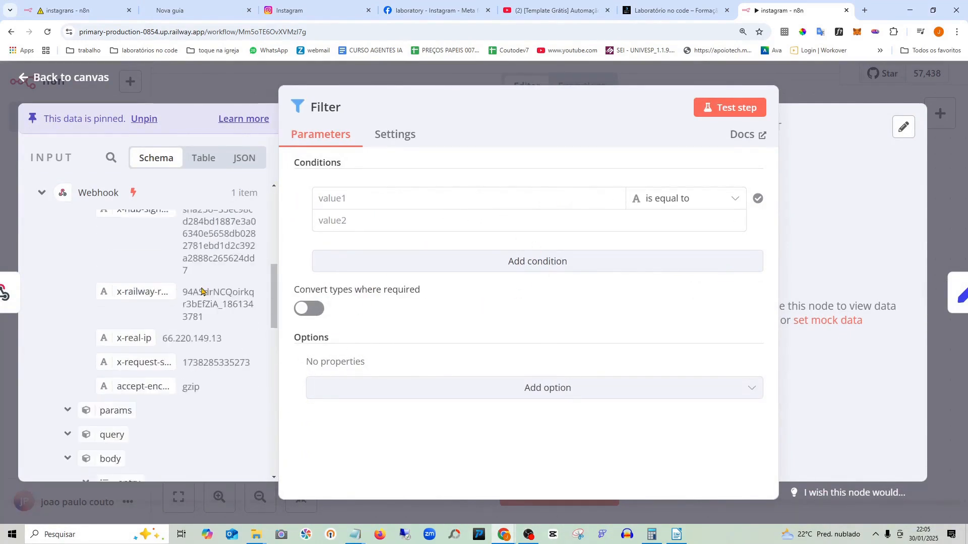
scroll(201, 279, "down", 2)
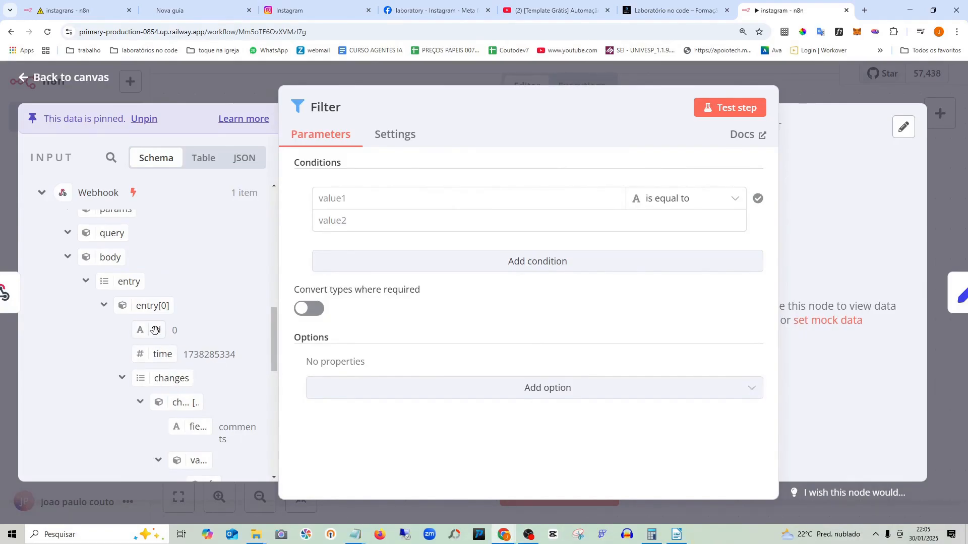
left_click_drag(157, 330, 419, 204)
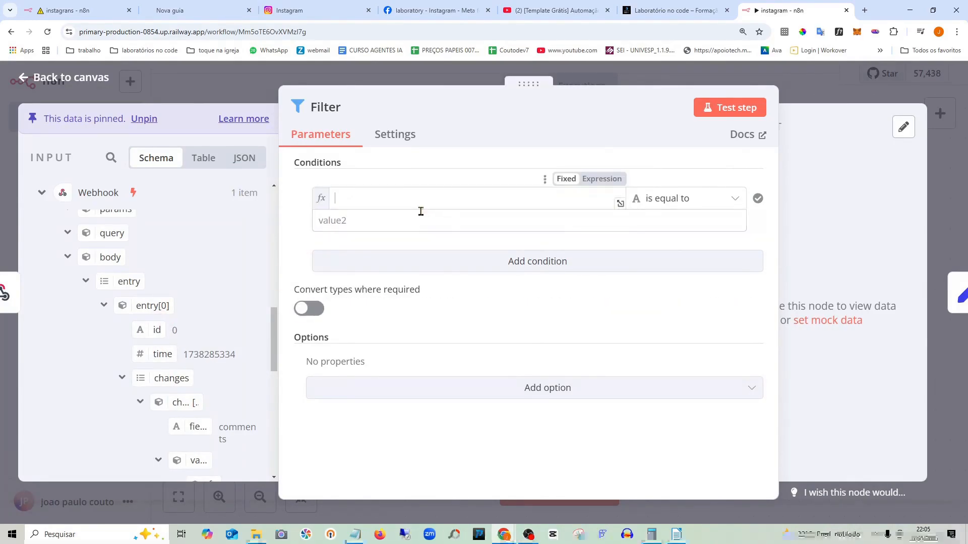
- Set the Filter condition's operator to Number > is not equal to
left_click(662, 199)
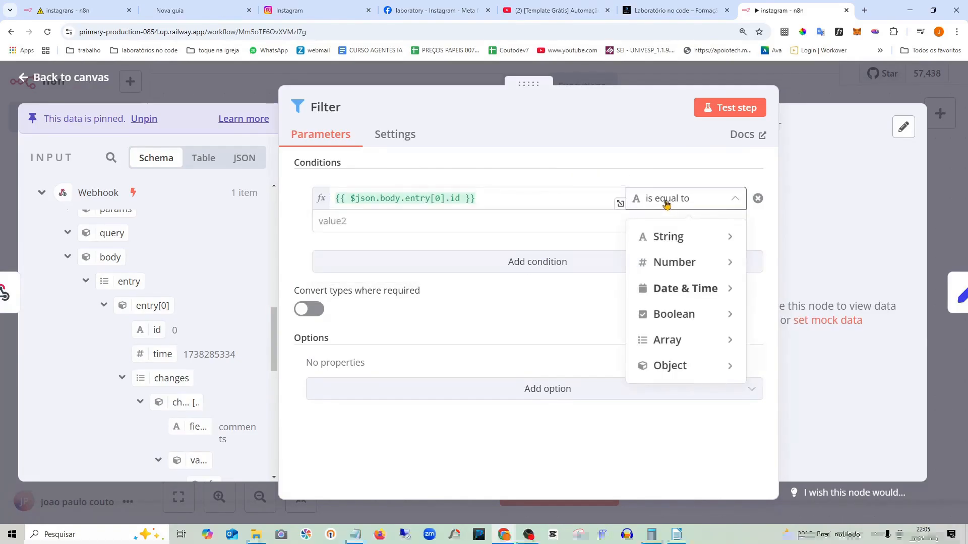
mouse_move(696, 262)
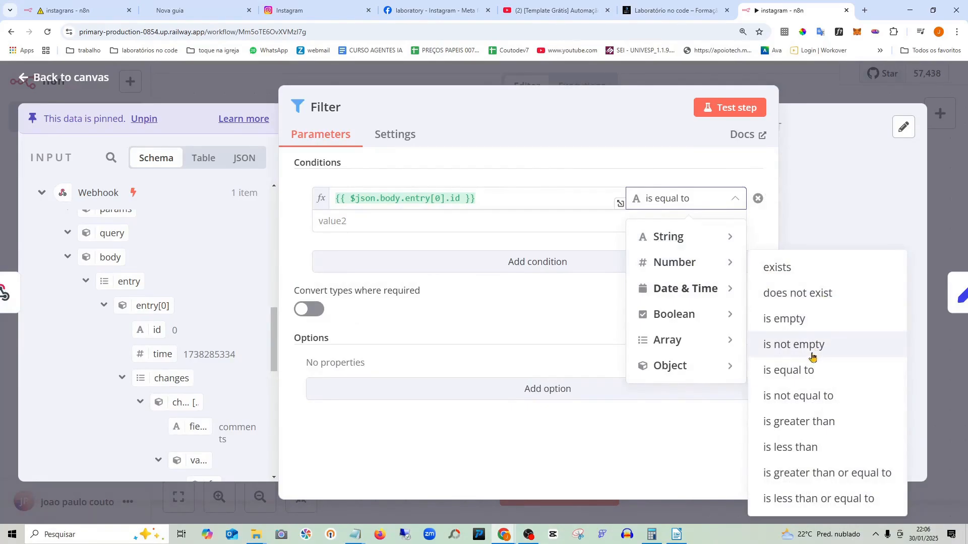
left_click(820, 397)
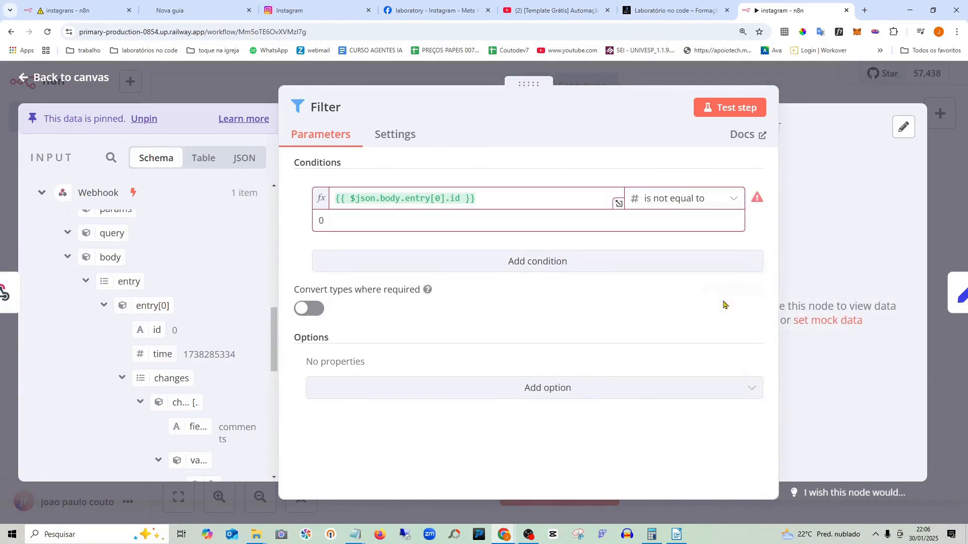
scroll(214, 312, "down", 3)
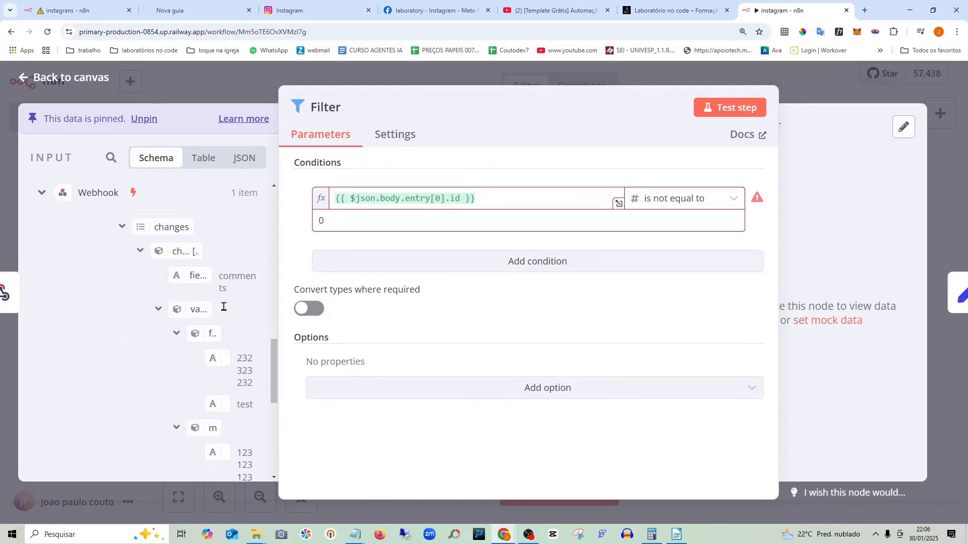
left_click_drag(281, 301, 357, 300)
- Compare entry[0].id against changes[0].value.from.id with String > is not equal to
scroll(269, 280, "down", 2)
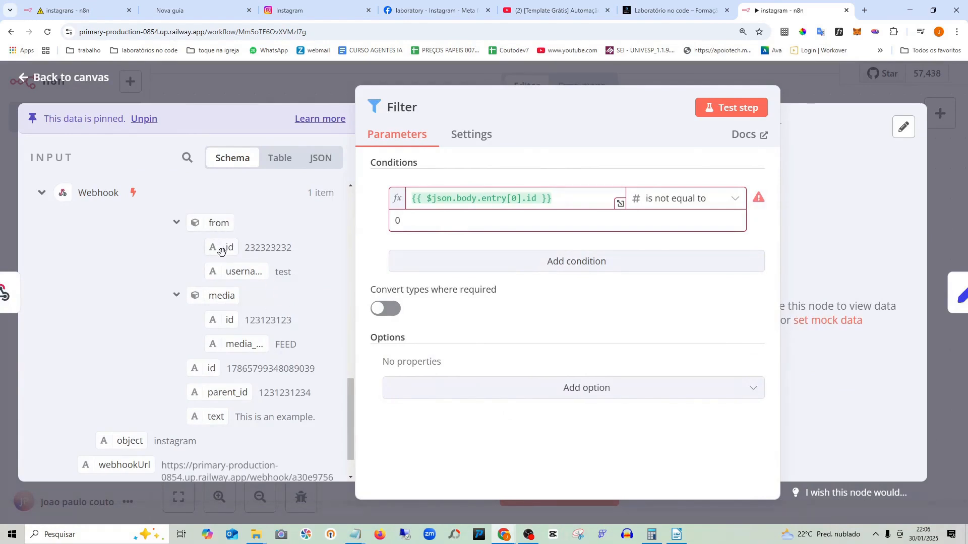
left_click_drag(412, 234, 477, 222)
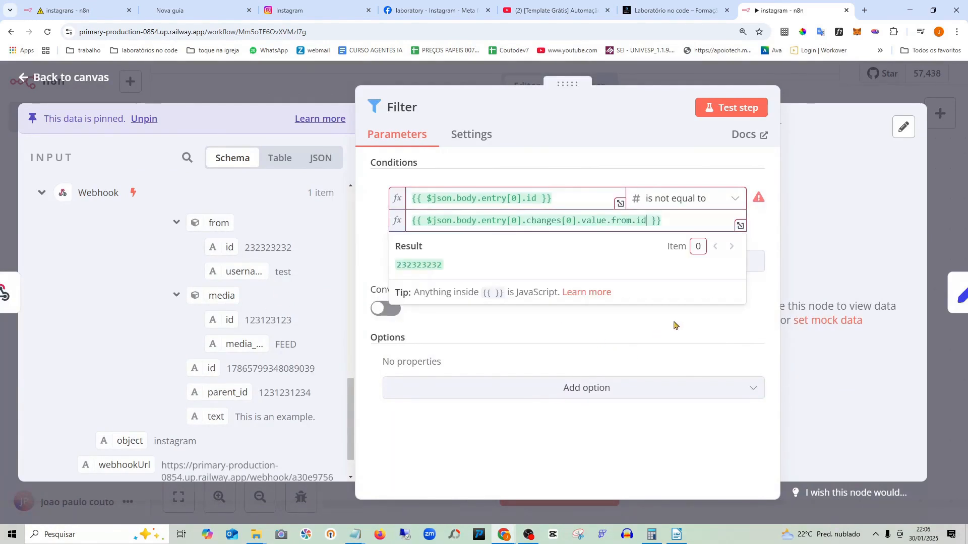
left_click(728, 327)
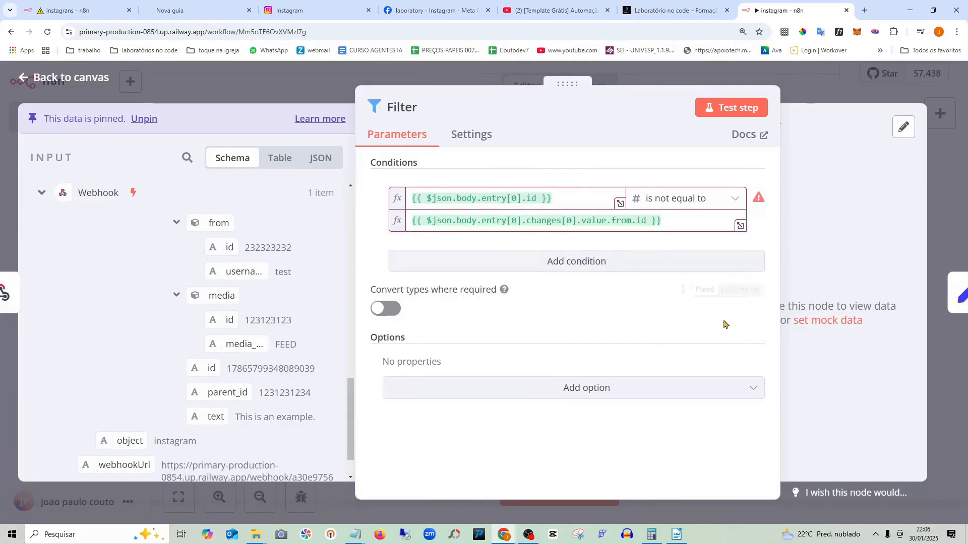
left_click(691, 202)
mouse_move(673, 240)
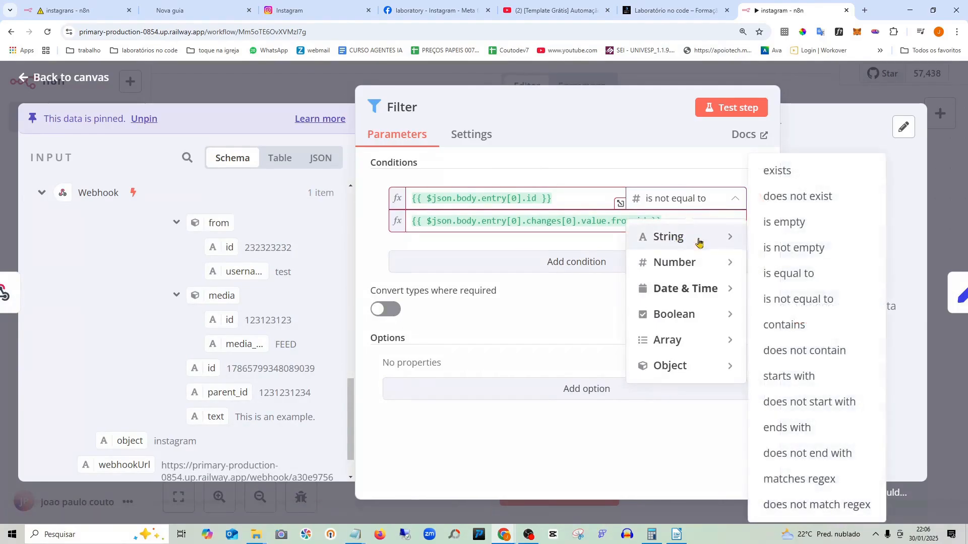
left_click(815, 302)
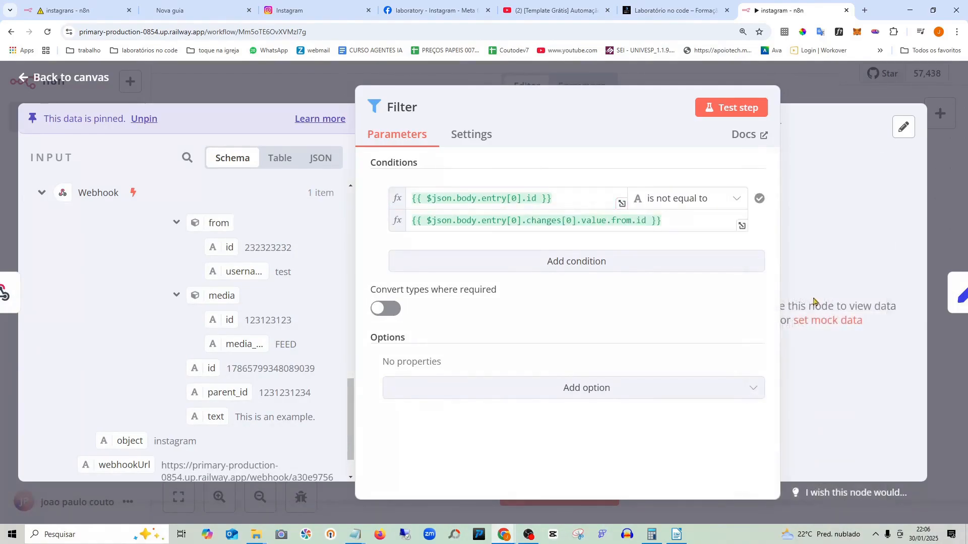
left_click(692, 200)
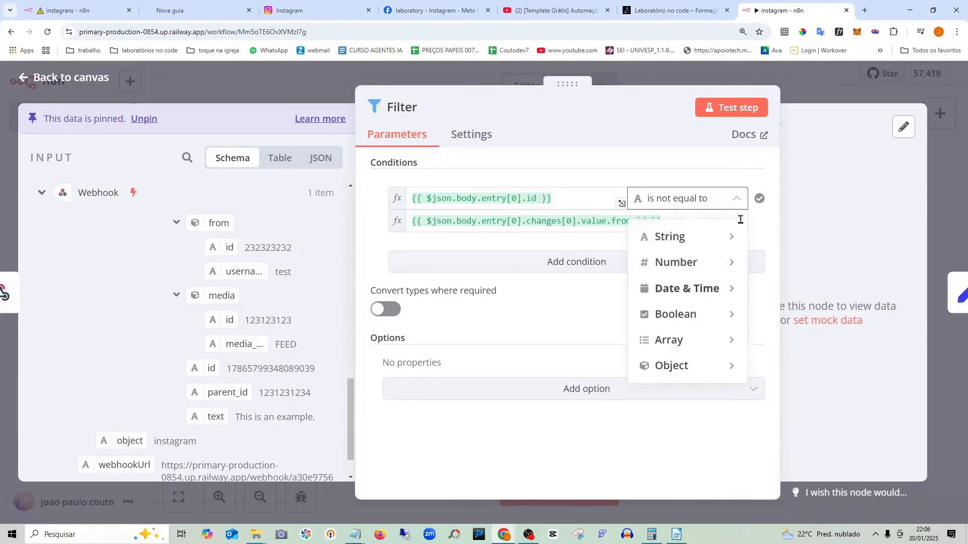
mouse_move(700, 262)
mouse_move(701, 242)
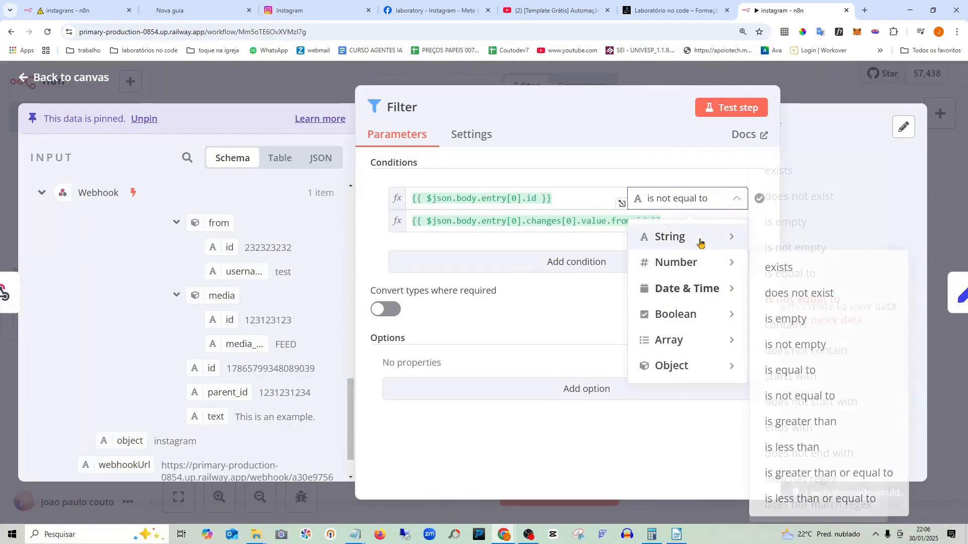
left_click(821, 300)
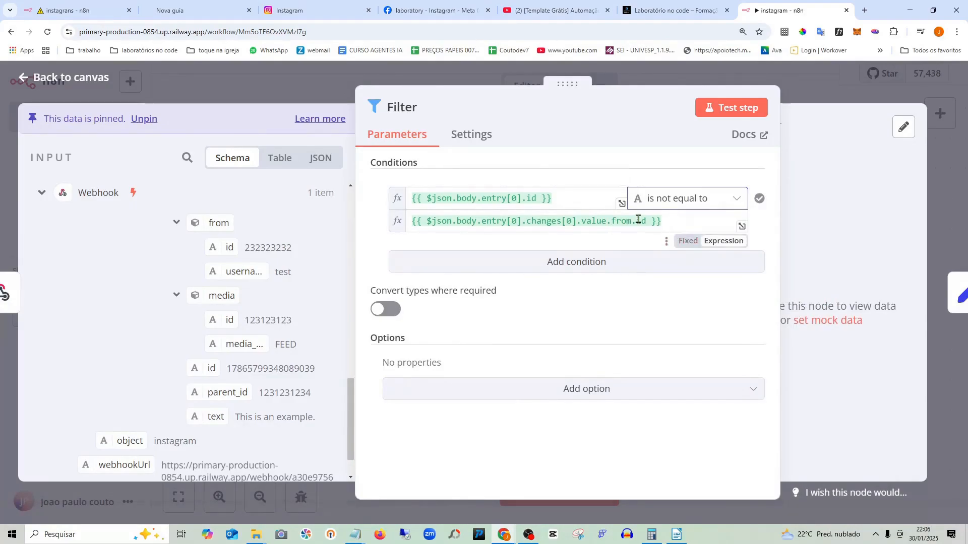
left_click(64, 78)
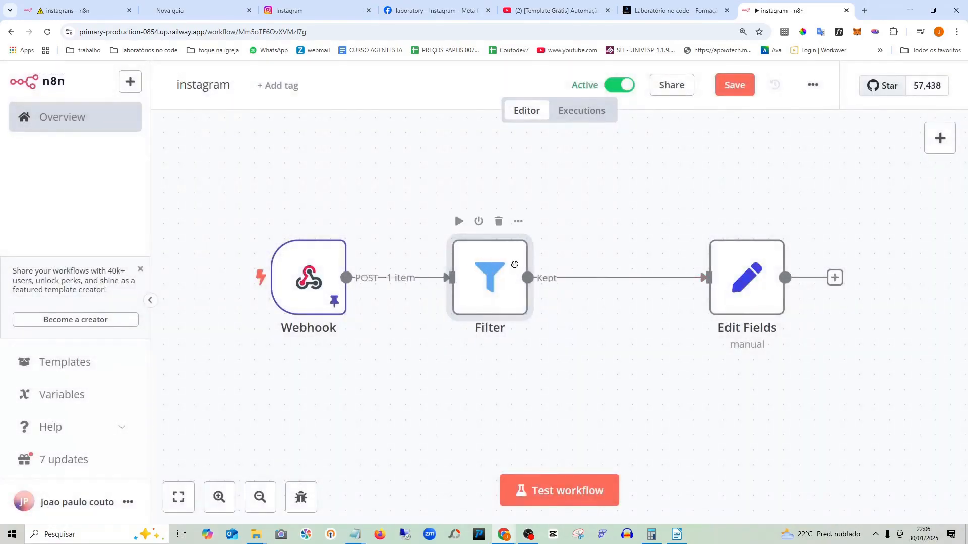
- Move the Filter node right, save, and run a test of the whole workflow
left_click_drag(515, 265, 560, 265)
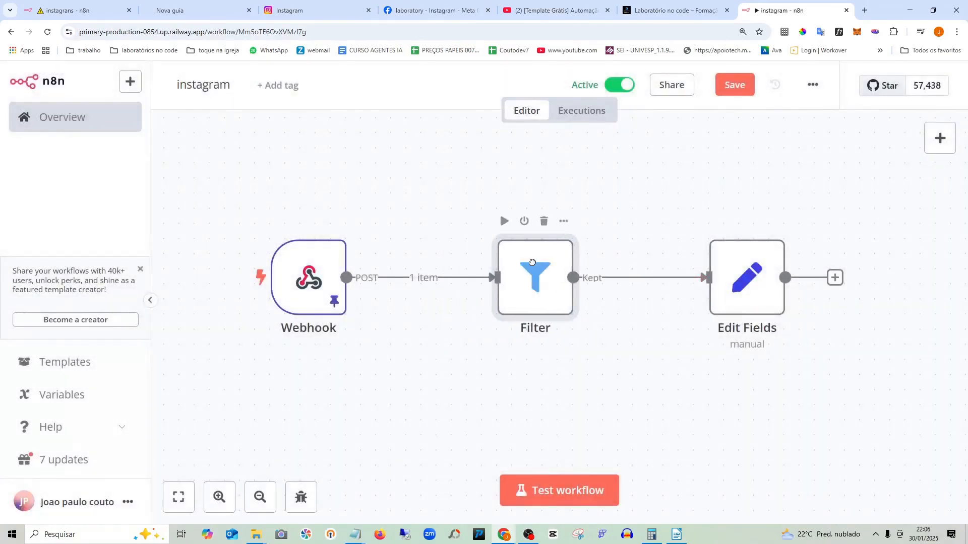
left_click(738, 89)
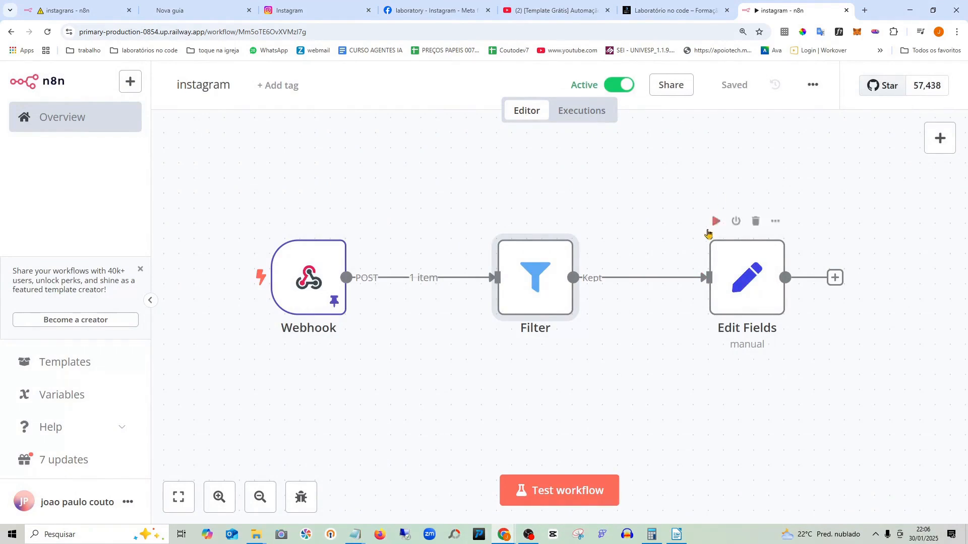
left_click(563, 496)
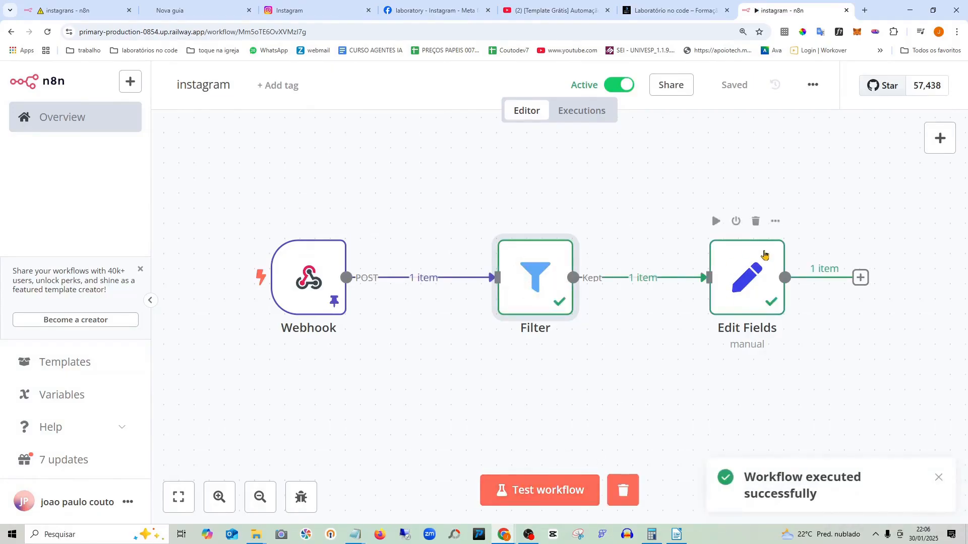
- Line up Filter and Edit Fields side by side on the canvas
left_click(574, 358)
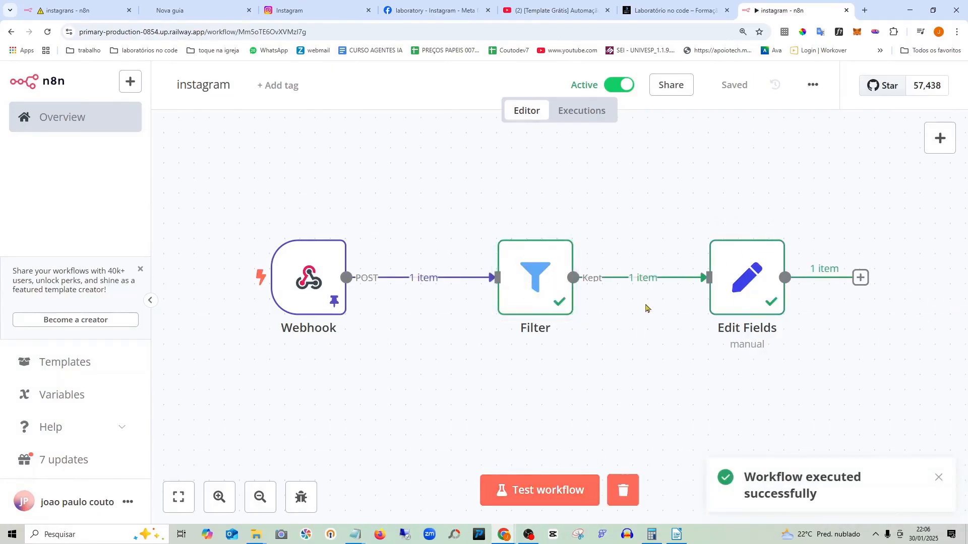
scroll(645, 300, "down", 4)
left_click_drag(683, 279, 568, 284)
left_click(594, 289, "ctrl")
left_click_drag(646, 289, 671, 280)
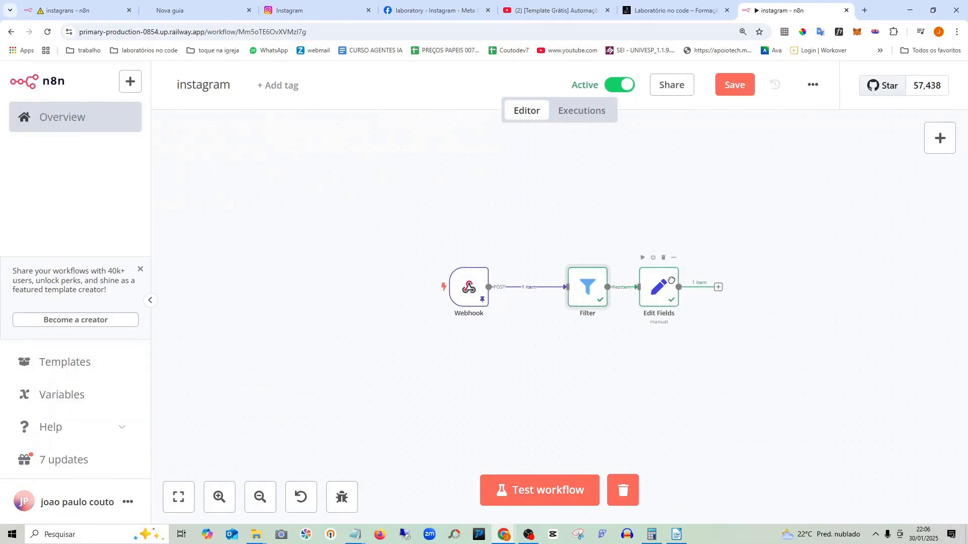
left_click_drag(585, 282, 575, 276)
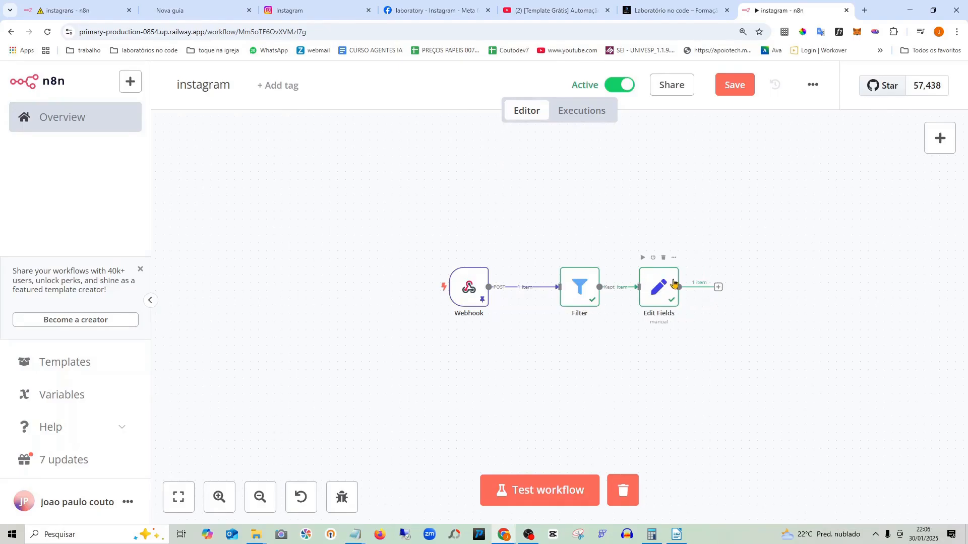
left_click_drag(673, 283, 687, 280)
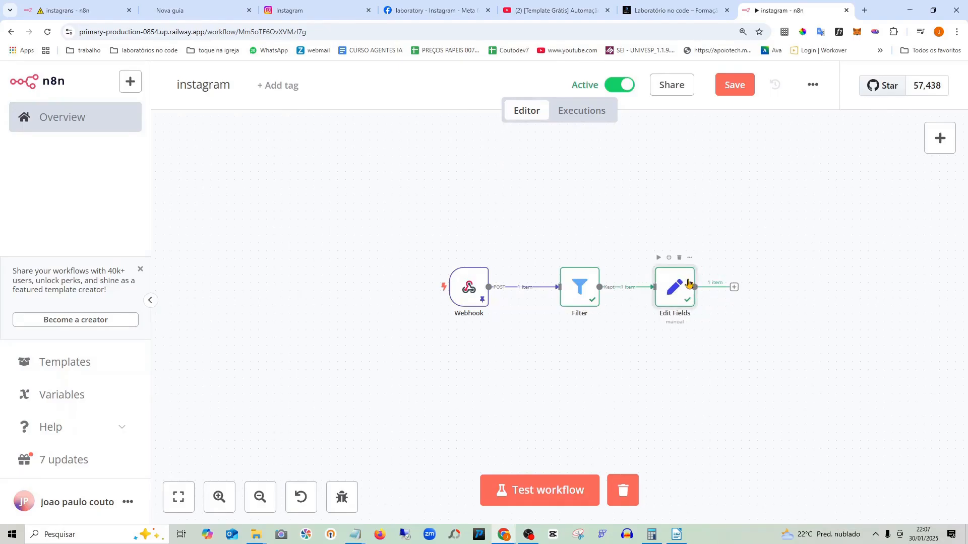
- Review myId, senderID, username, postID and coments mappings in the instagrans Edit Fields node
left_click(79, 12)
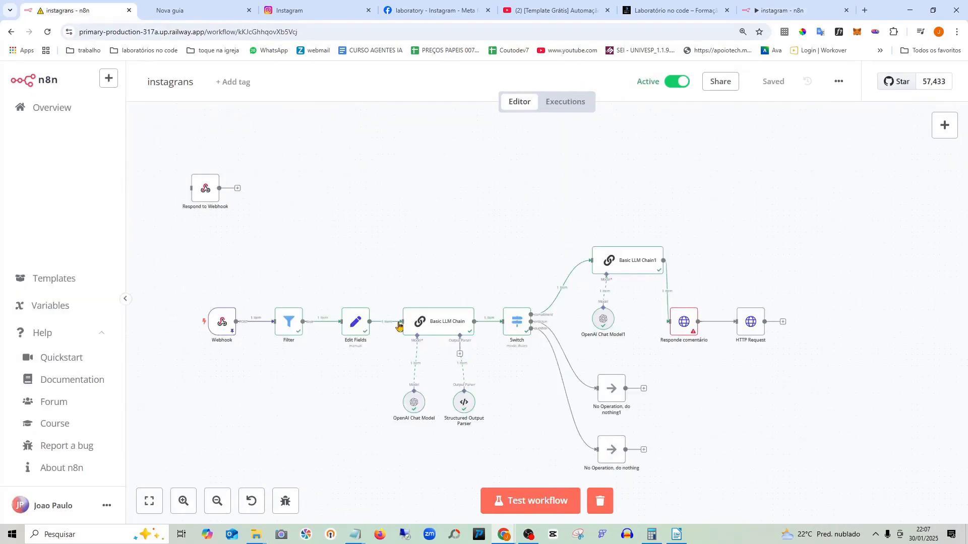
left_click(352, 326)
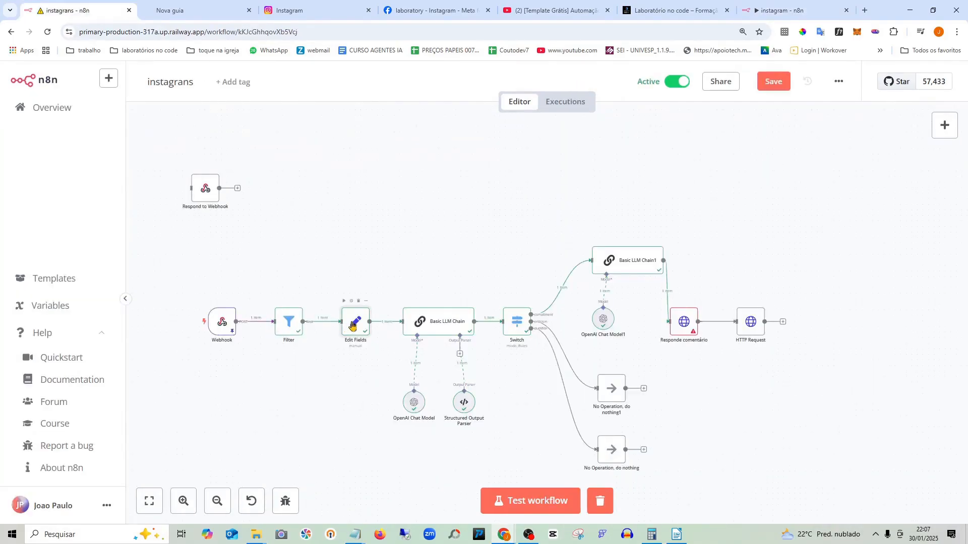
double_click(352, 326)
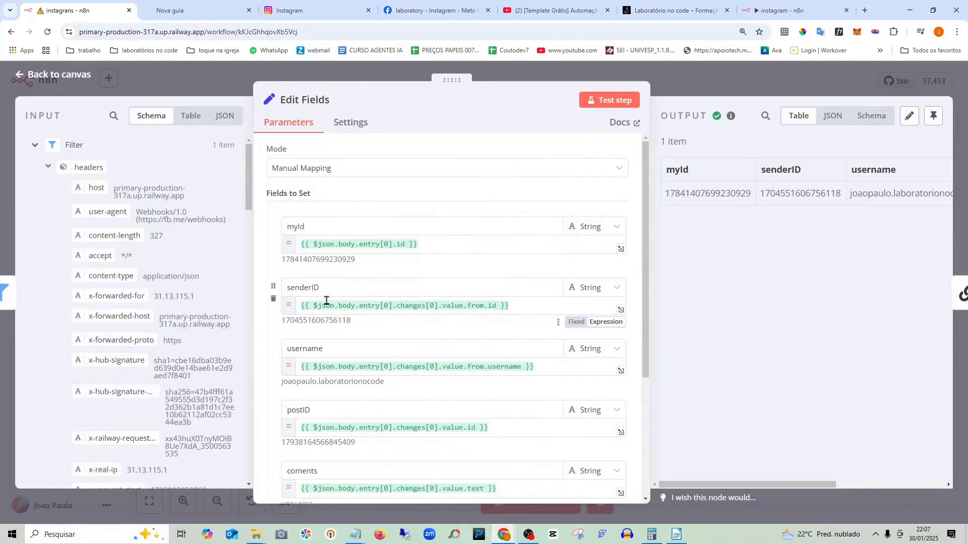
scroll(335, 315, "down", 1)
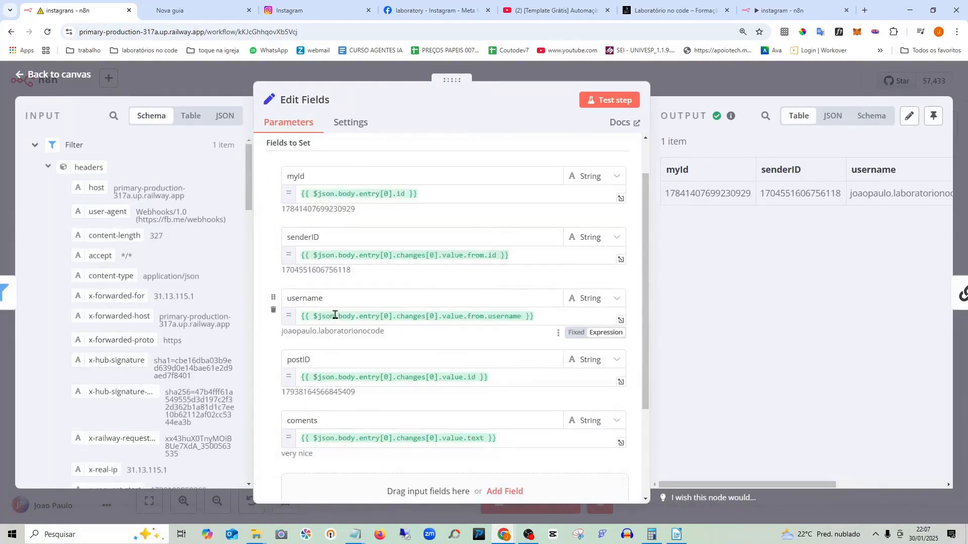
scroll(335, 315, "down", 1)
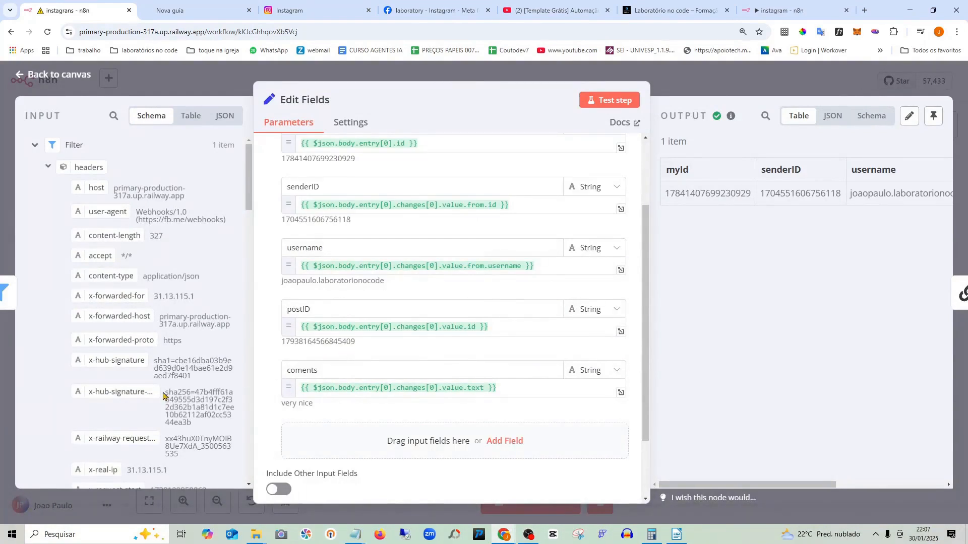
scroll(350, 332, "down", 1)
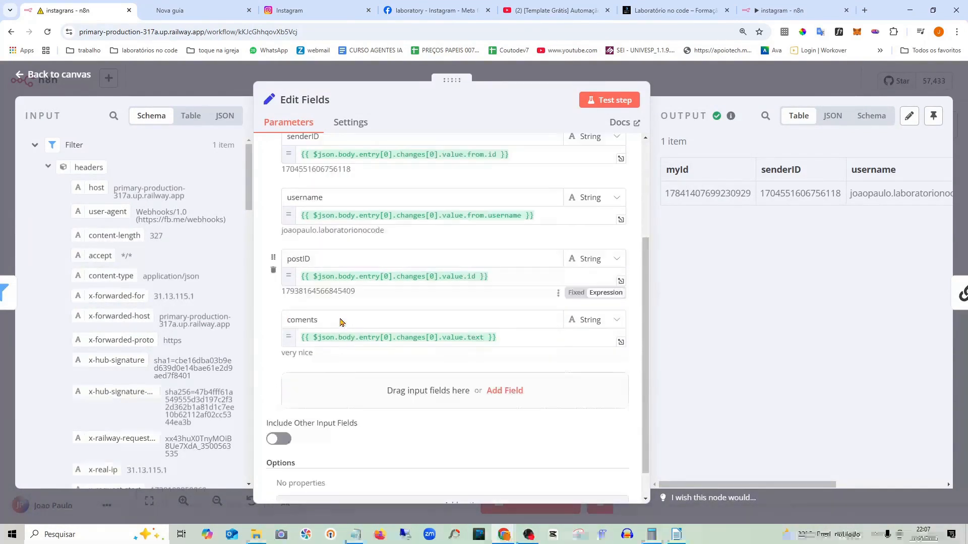
scroll(203, 367, "down", 2)
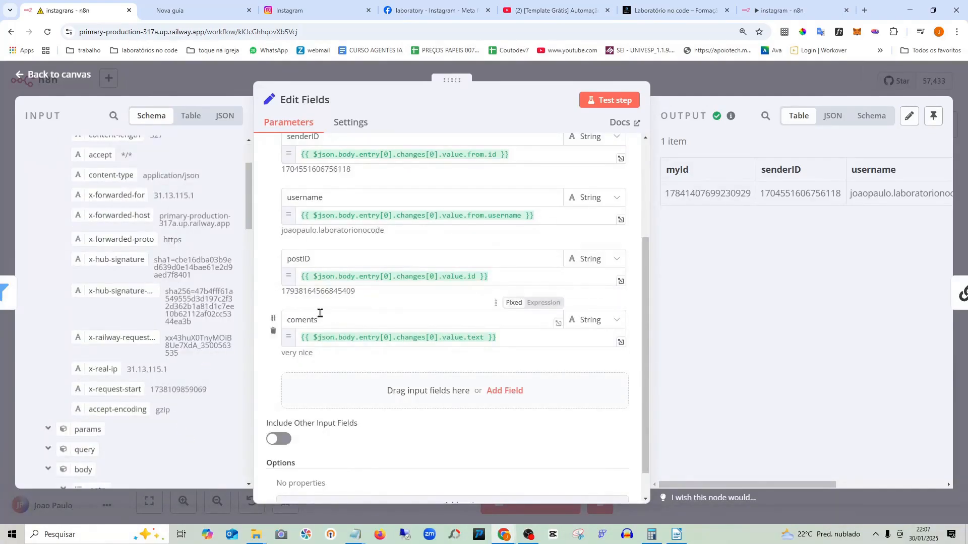
scroll(172, 370, "down", 4)
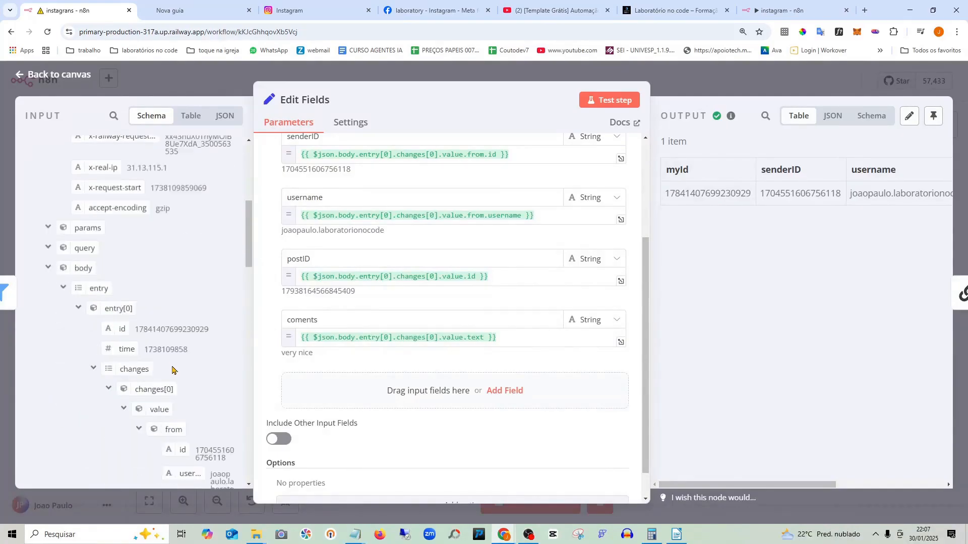
scroll(172, 371, "down", 6)
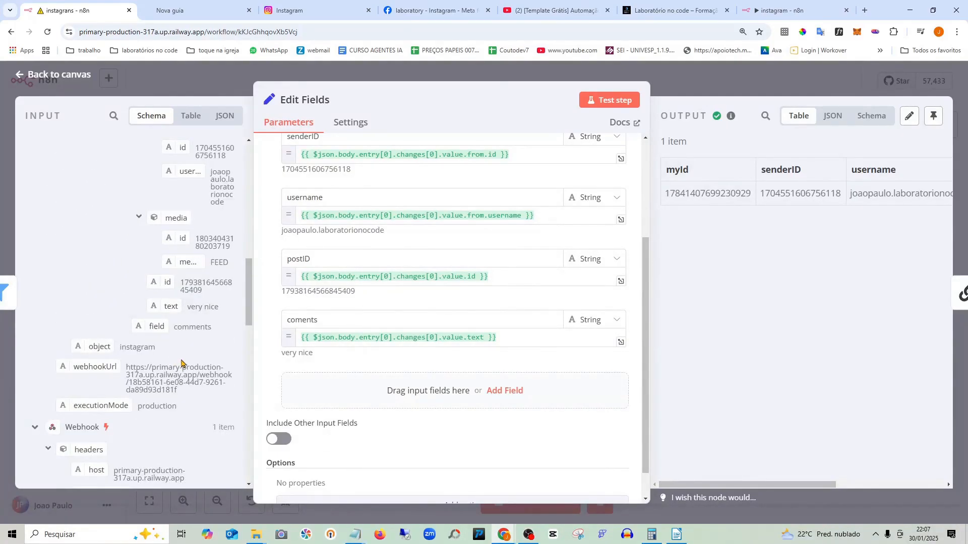
scroll(181, 364, "down", 1)
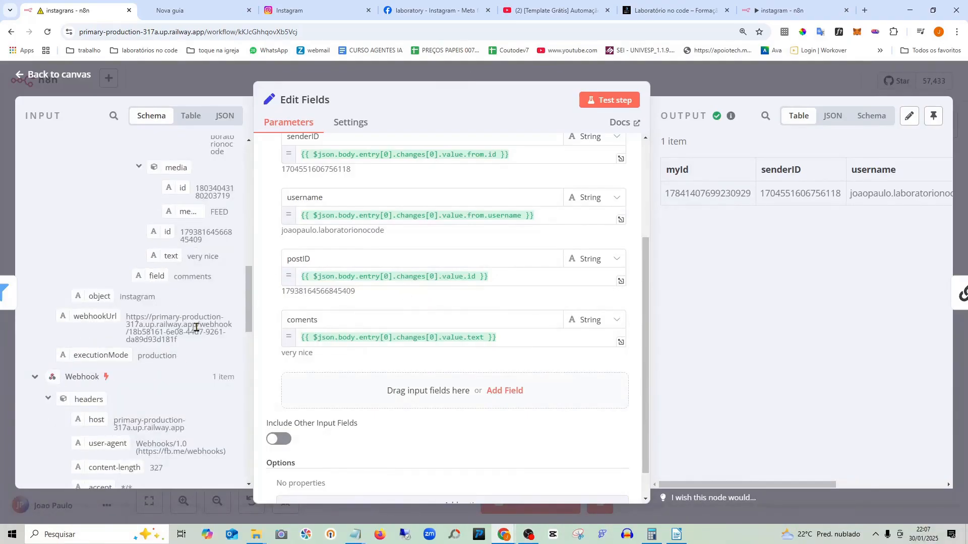
scroll(196, 331, "down", 1)
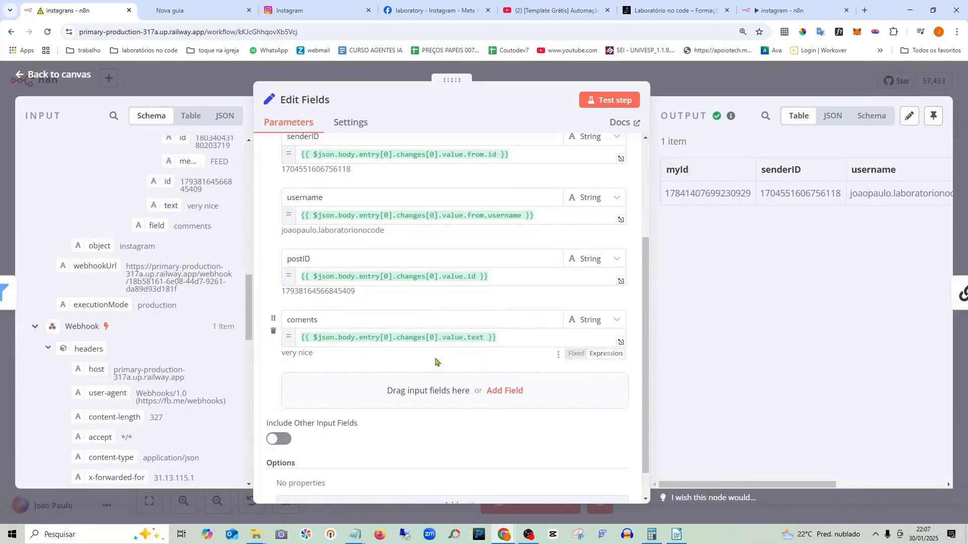
scroll(214, 354, "down", 6)
scroll(214, 354, "down", 7)
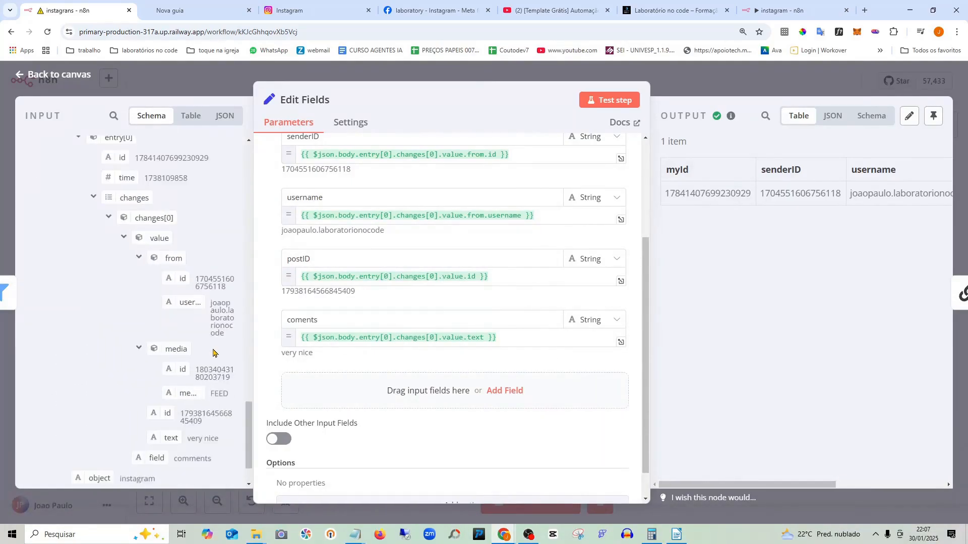
scroll(211, 406, "down", 1)
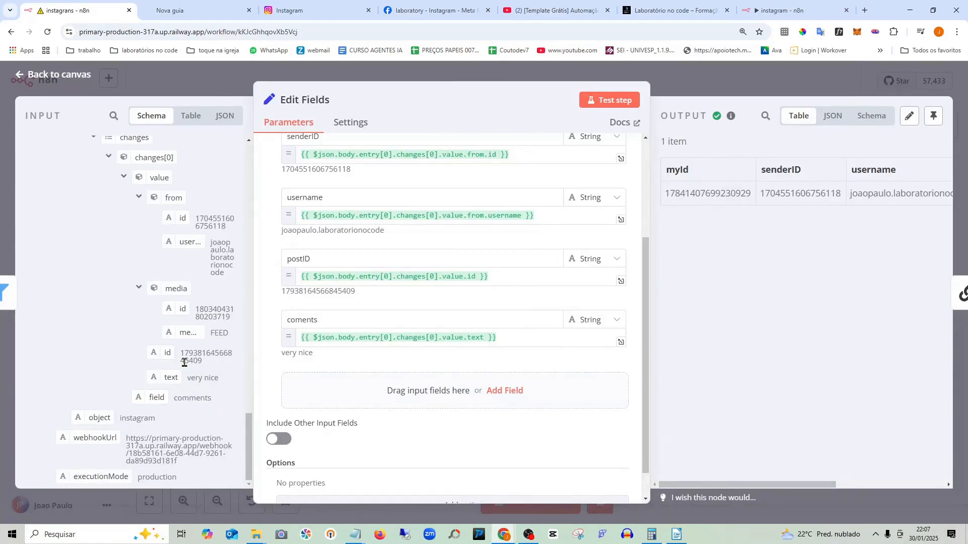
left_click(786, 10)
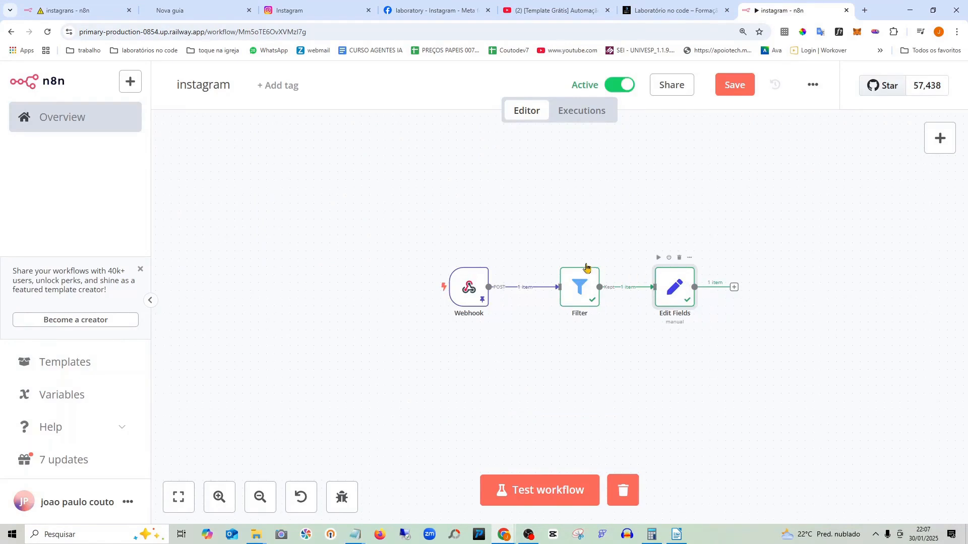
- Add a coments field to Edit Fields mapped to changes[0].value.text
double_click(675, 287)
scroll(473, 243, "down", 5)
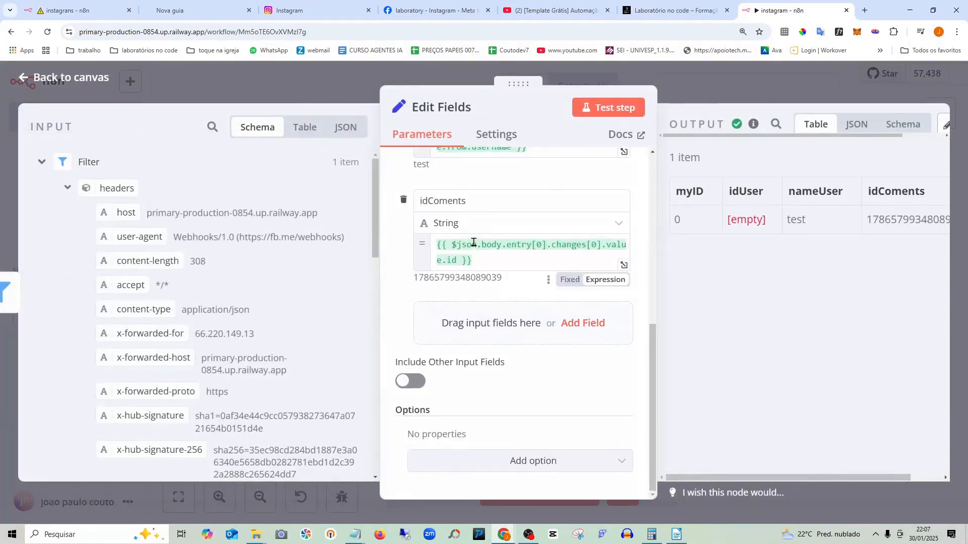
left_click(482, 325)
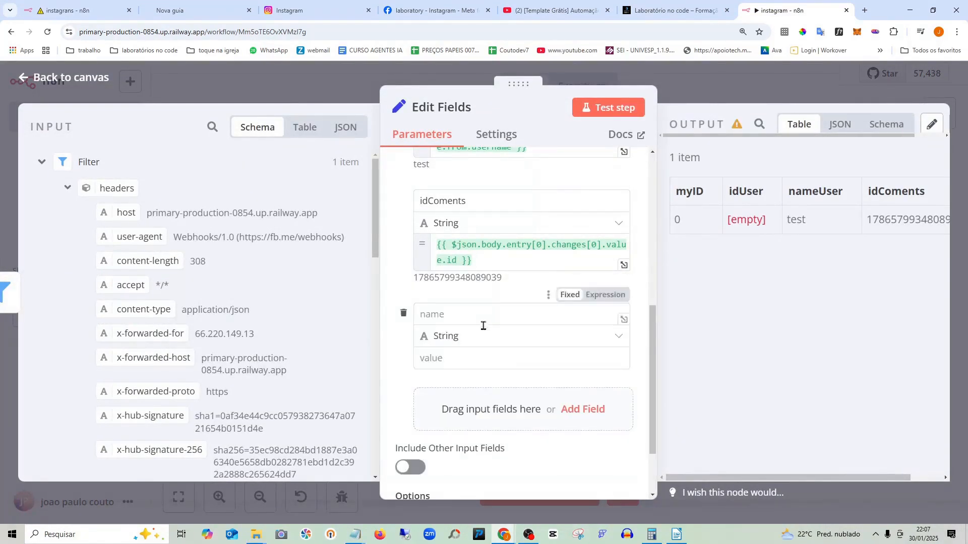
left_click(457, 313)
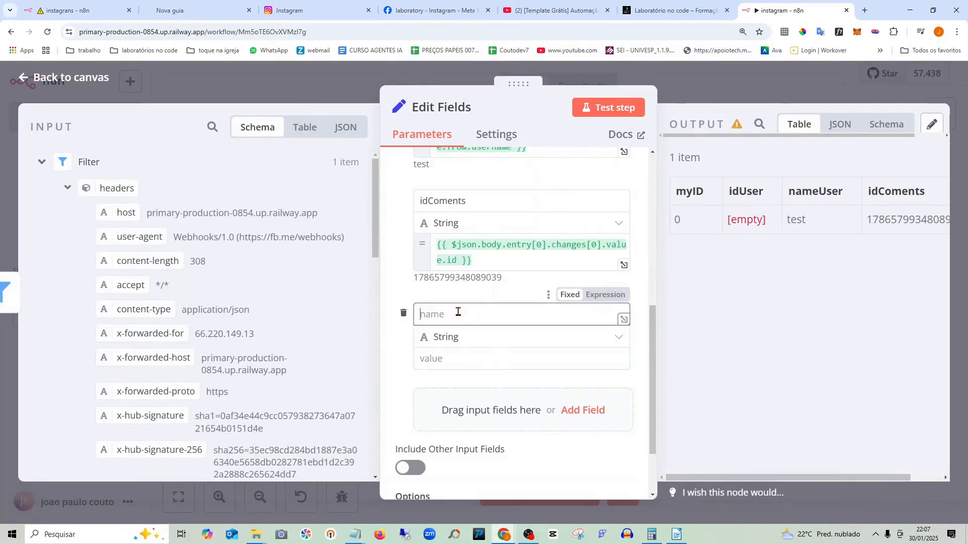
type("coments")
scroll(277, 317, "down", 10)
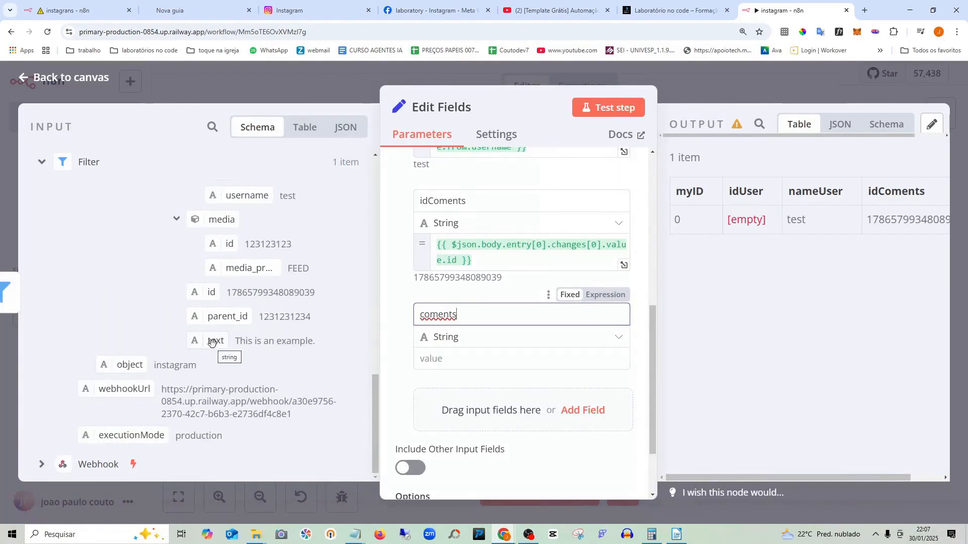
left_click_drag(212, 341, 451, 362)
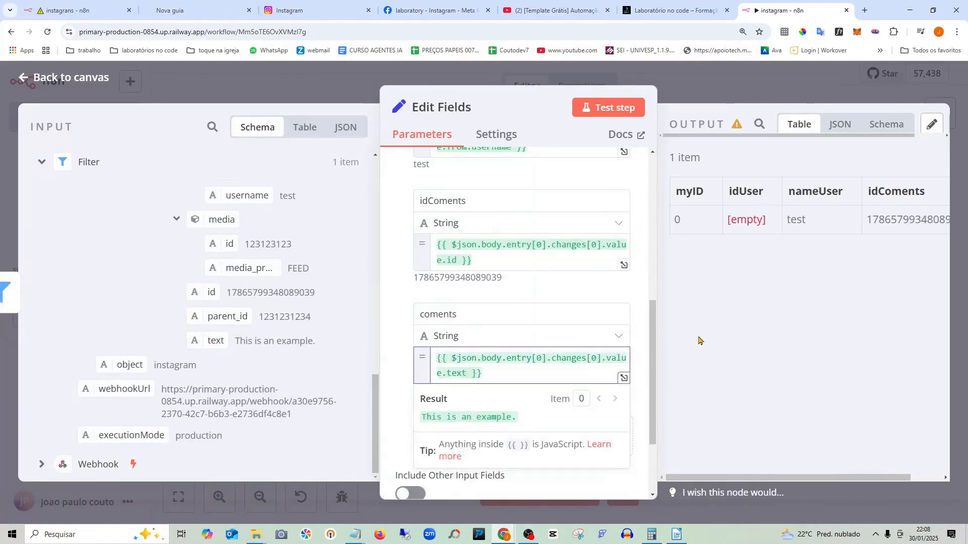
left_click(79, 78)
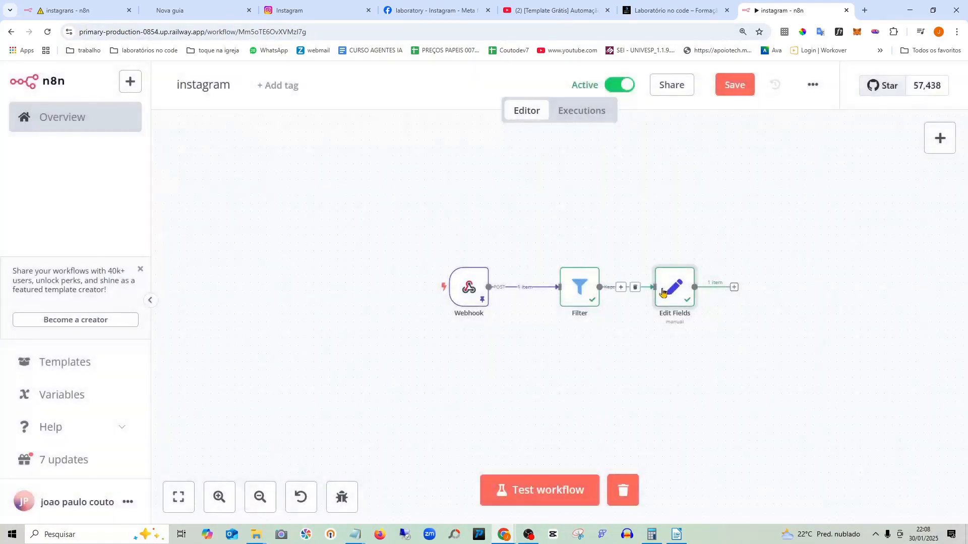